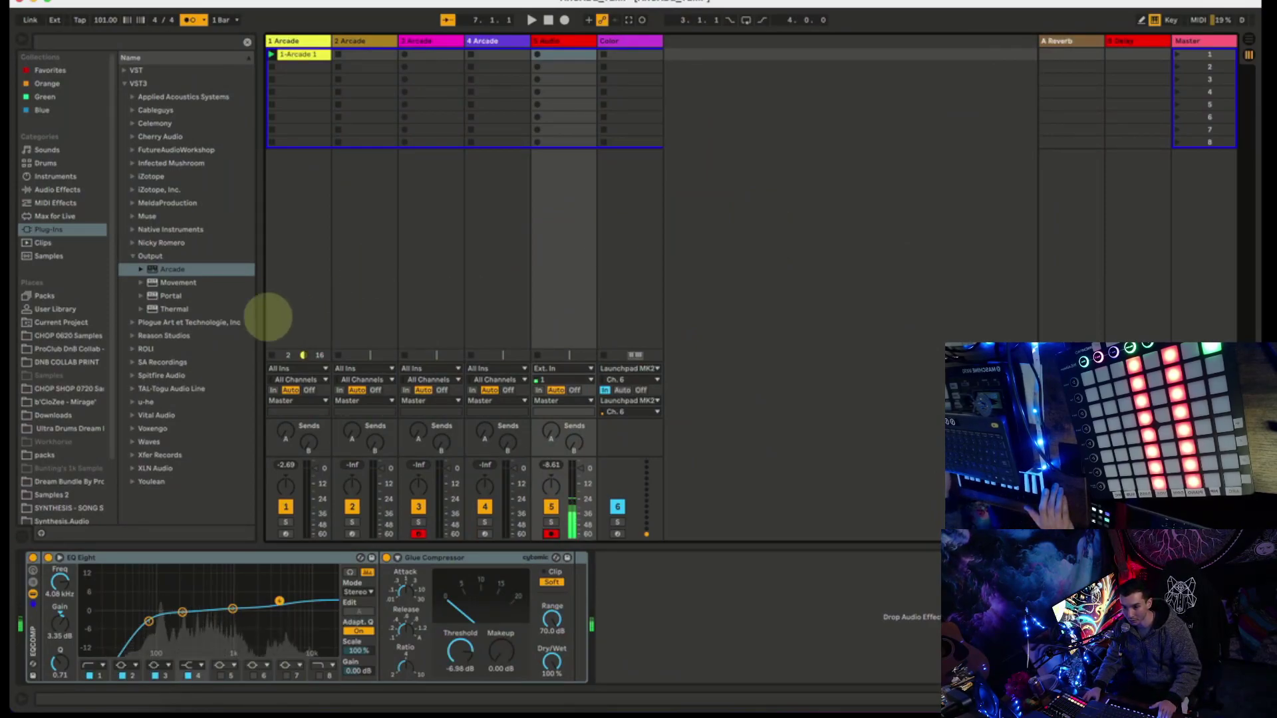
Narrow the browser and check the instrument loaded on each track from 1 Arcade to 4 Arcade, finishing on 1 Arcade.
drag(260, 305, 214, 304)
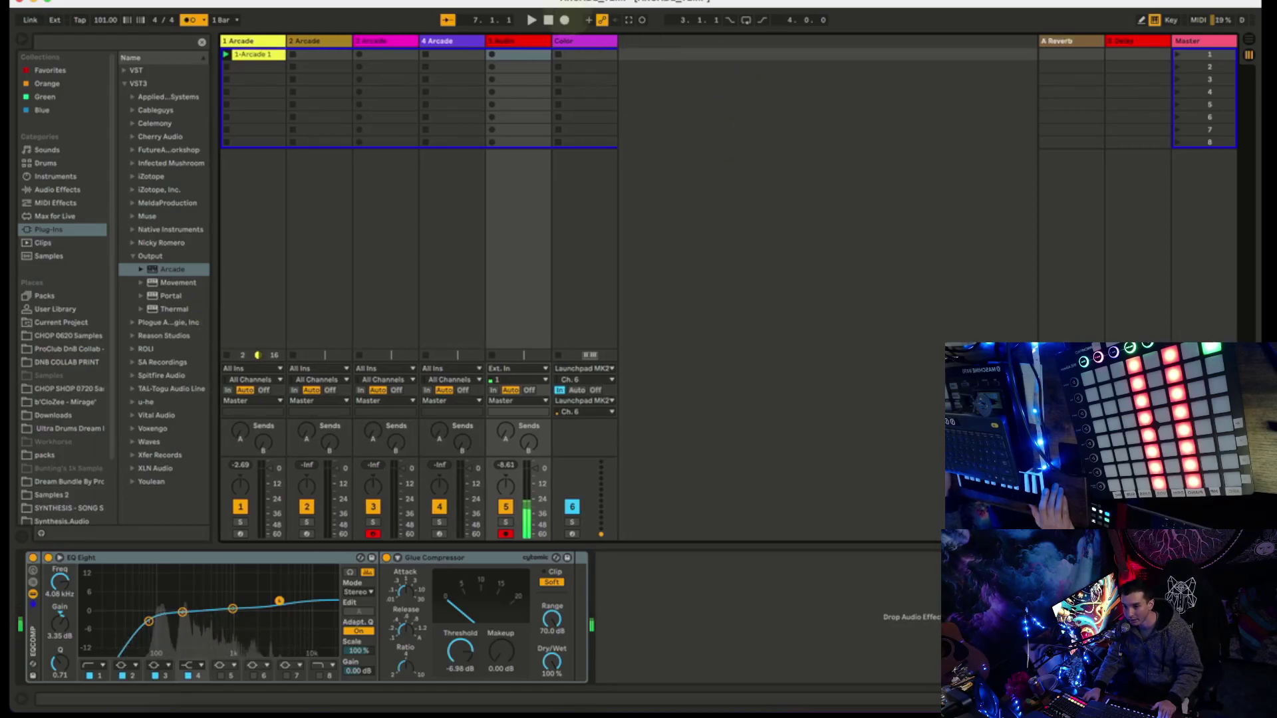
click(253, 41)
click(313, 41)
click(379, 40)
click(443, 42)
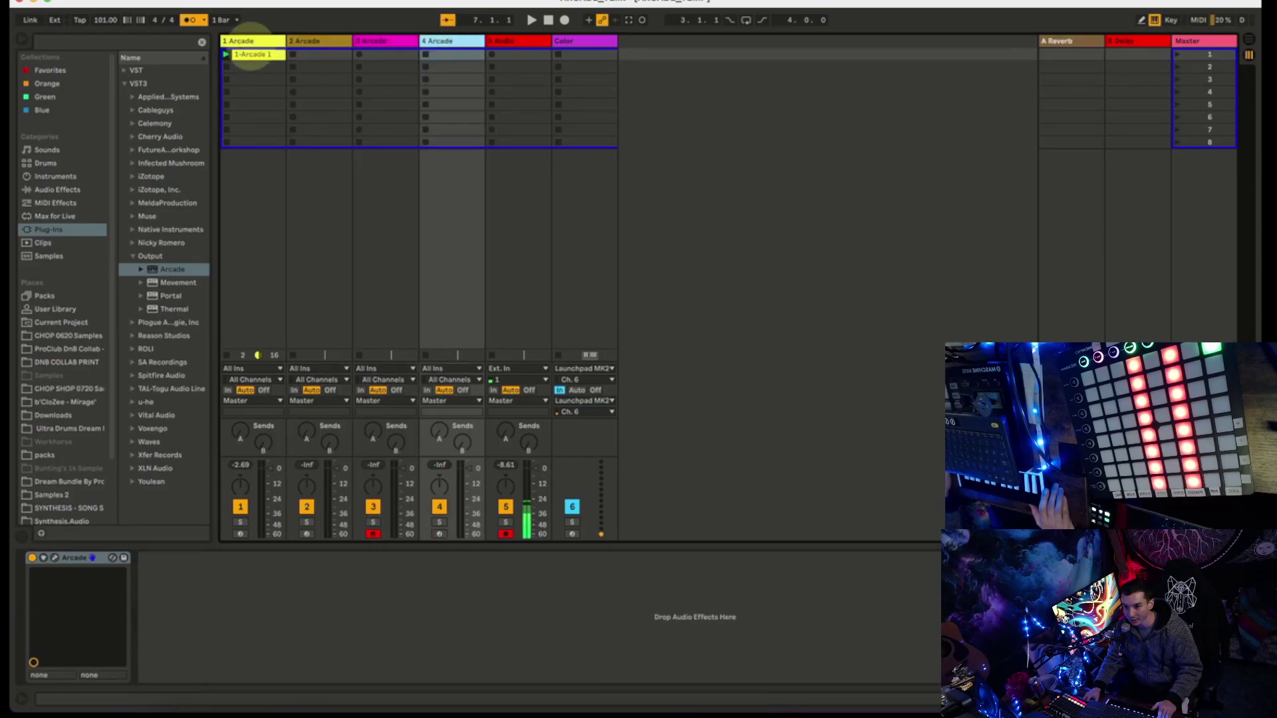
click(230, 41)
click(322, 40)
click(368, 40)
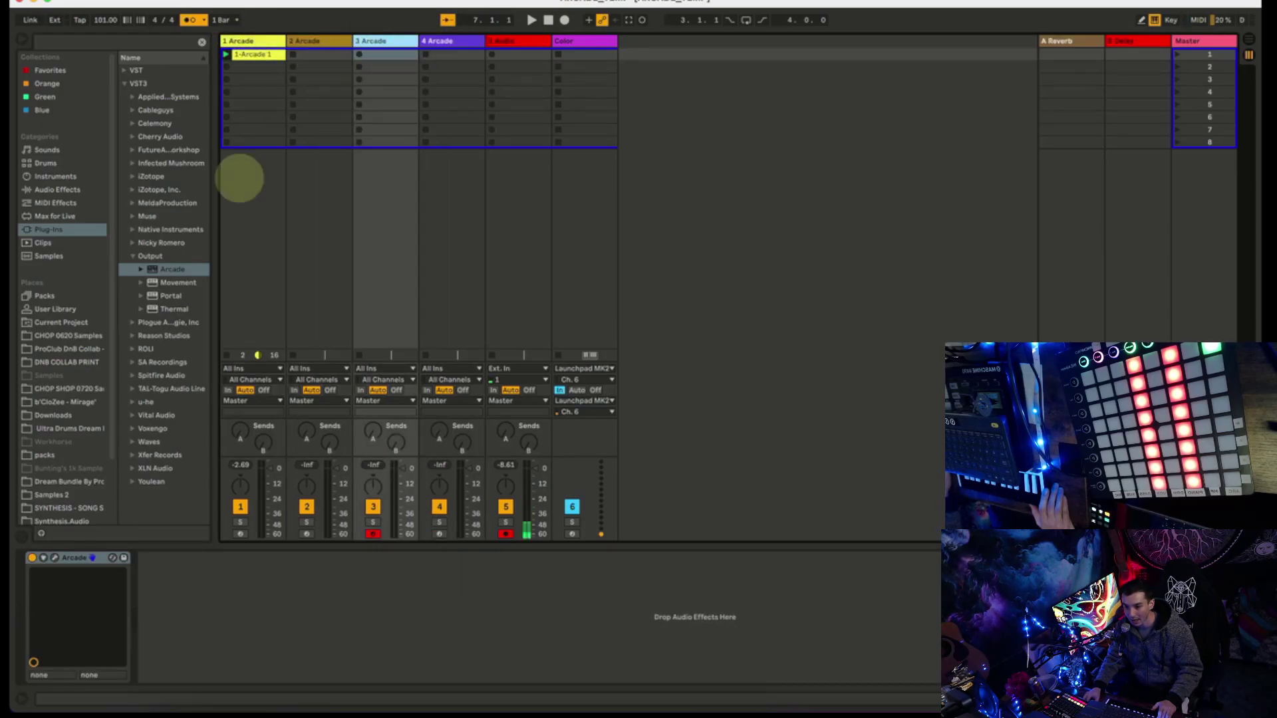
click(248, 40)
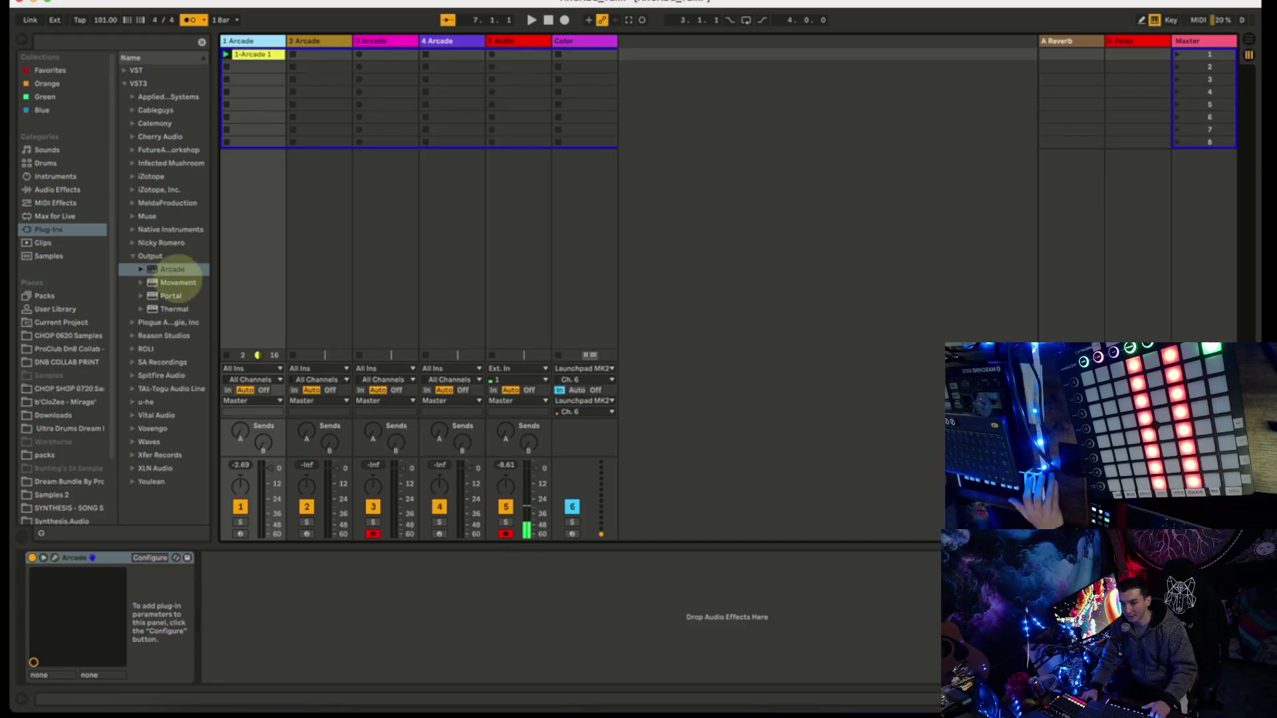
Inspect the device chains of the four Arcade tracks in order and return to 1 Arcade.
click(457, 253)
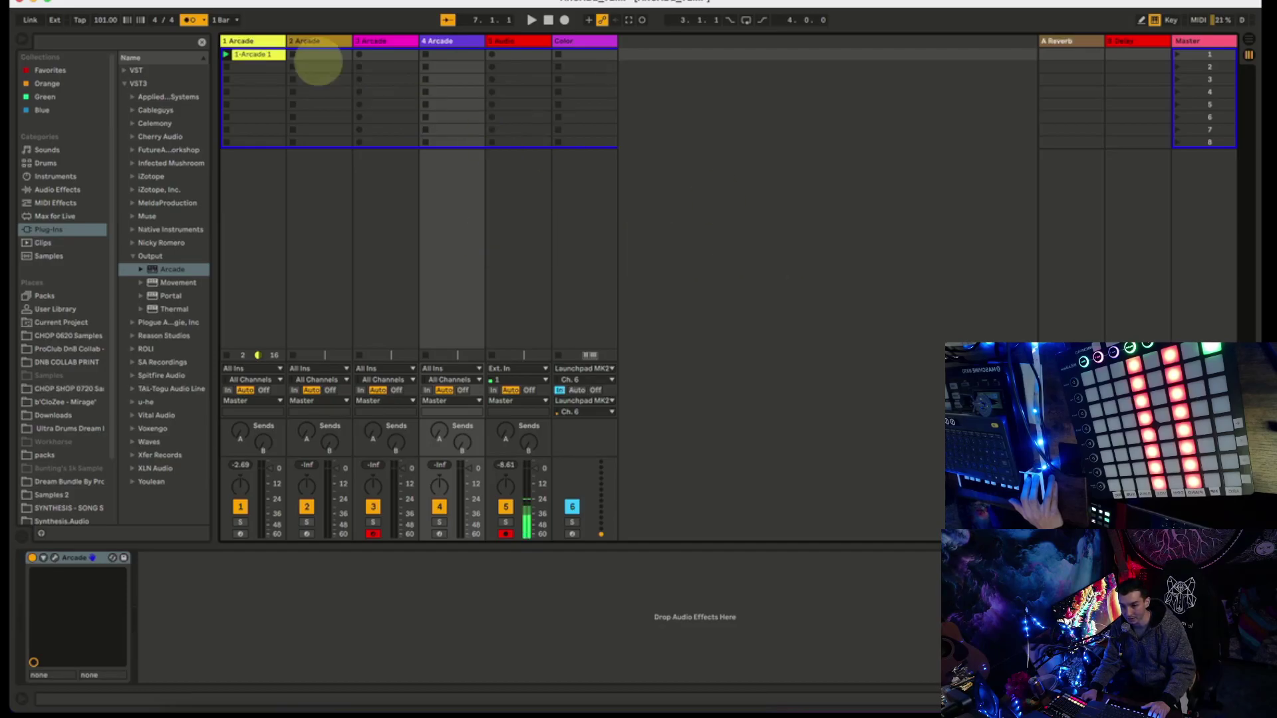
click(256, 40)
click(330, 40)
click(386, 39)
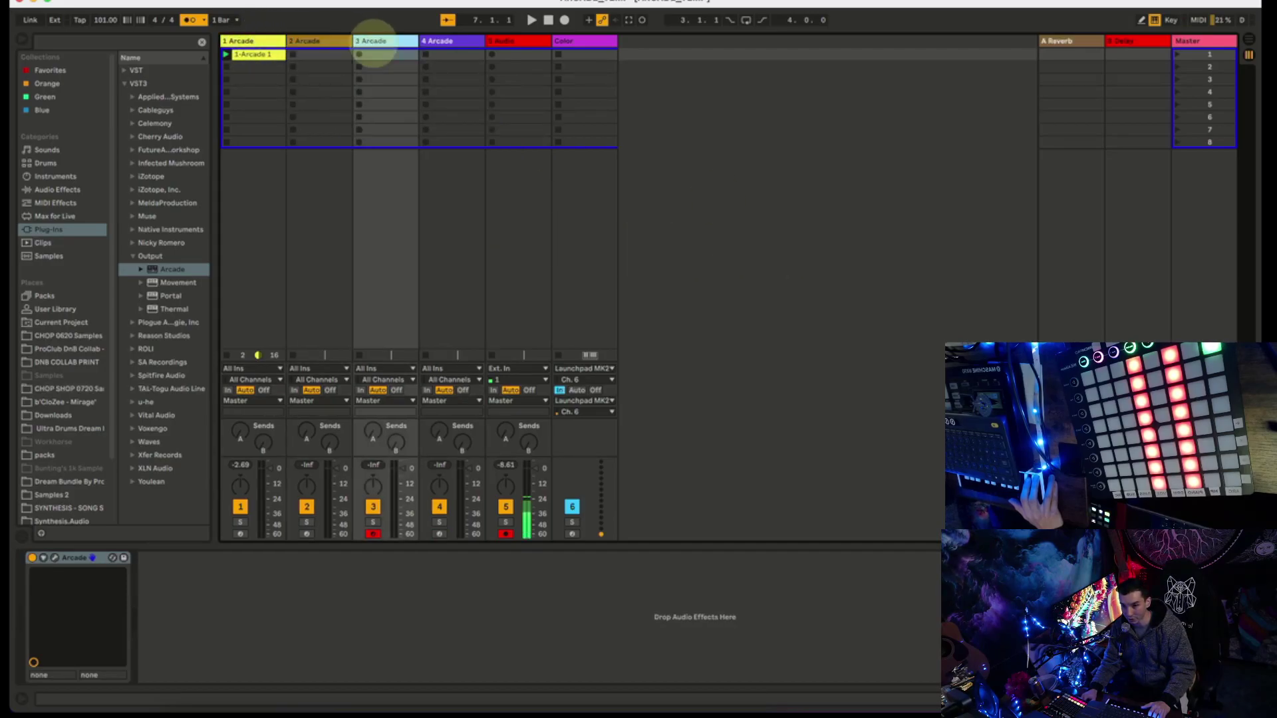
click(437, 40)
click(256, 39)
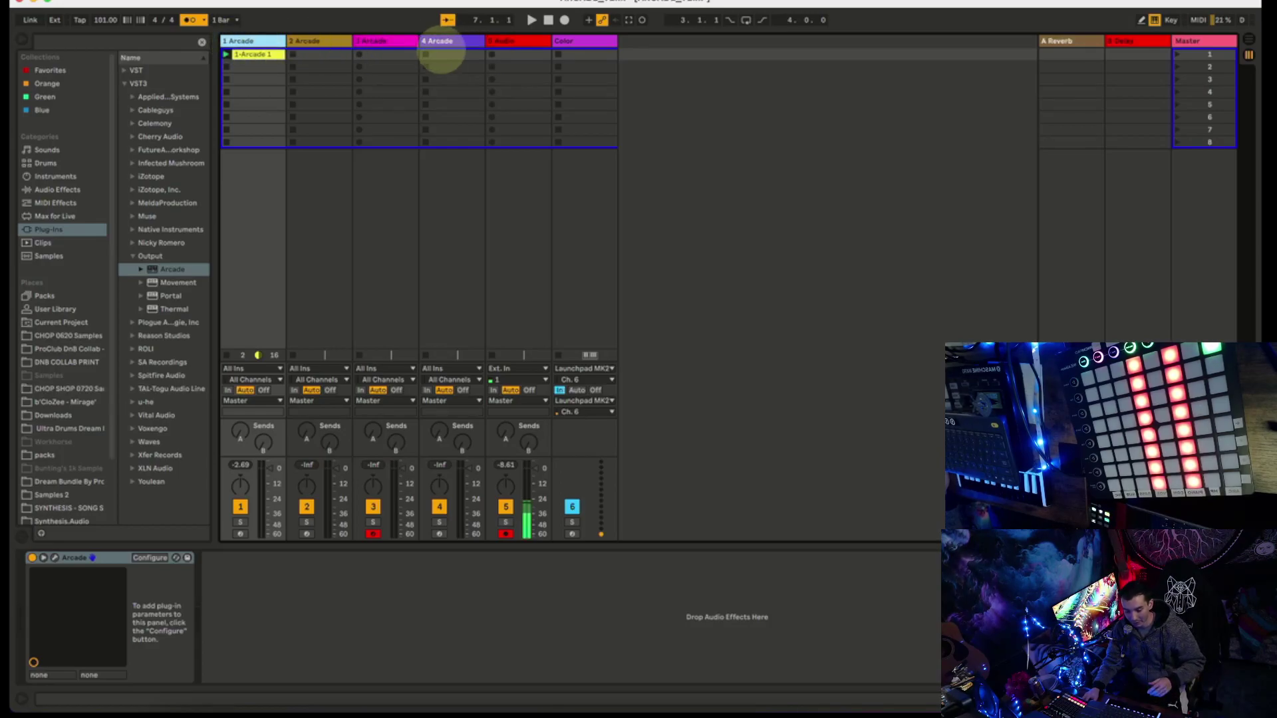
Go through the first-scene clip slots of the 2, 3 and 4 Arcade tracks, finishing on the first track.
click(320, 56)
click(373, 54)
click(451, 55)
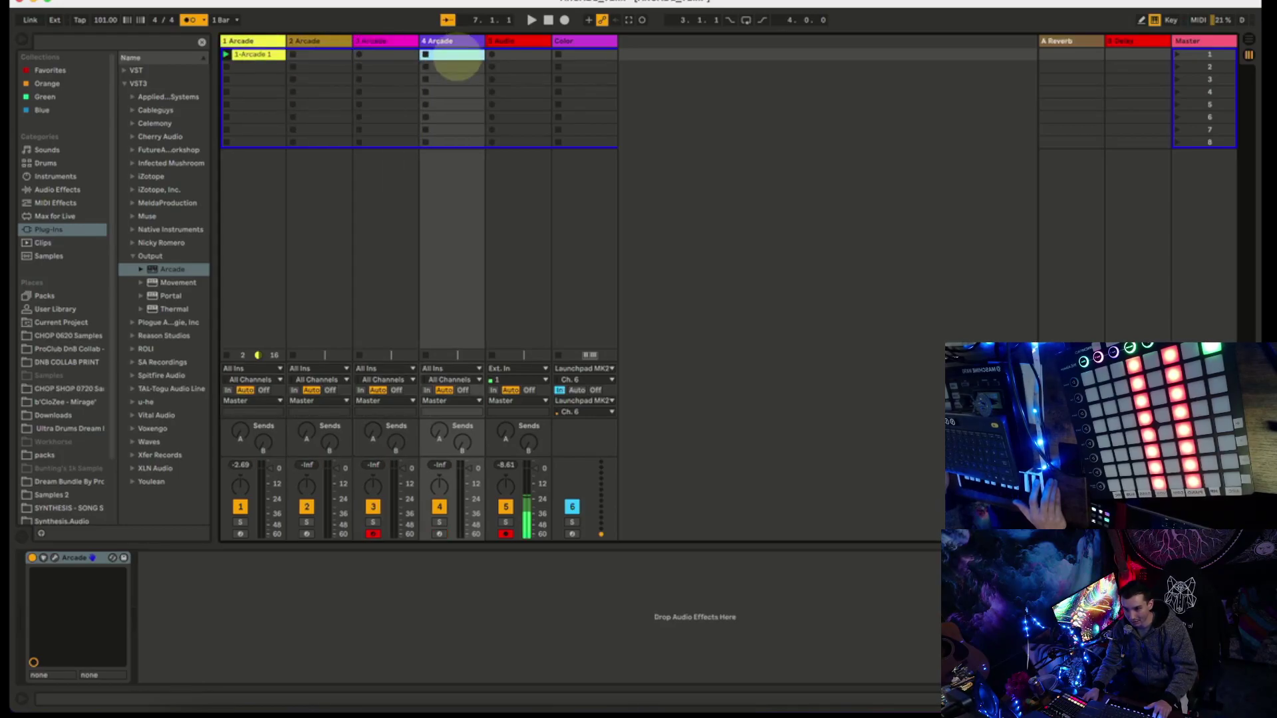
click(325, 55)
click(393, 55)
click(459, 56)
click(327, 56)
click(255, 56)
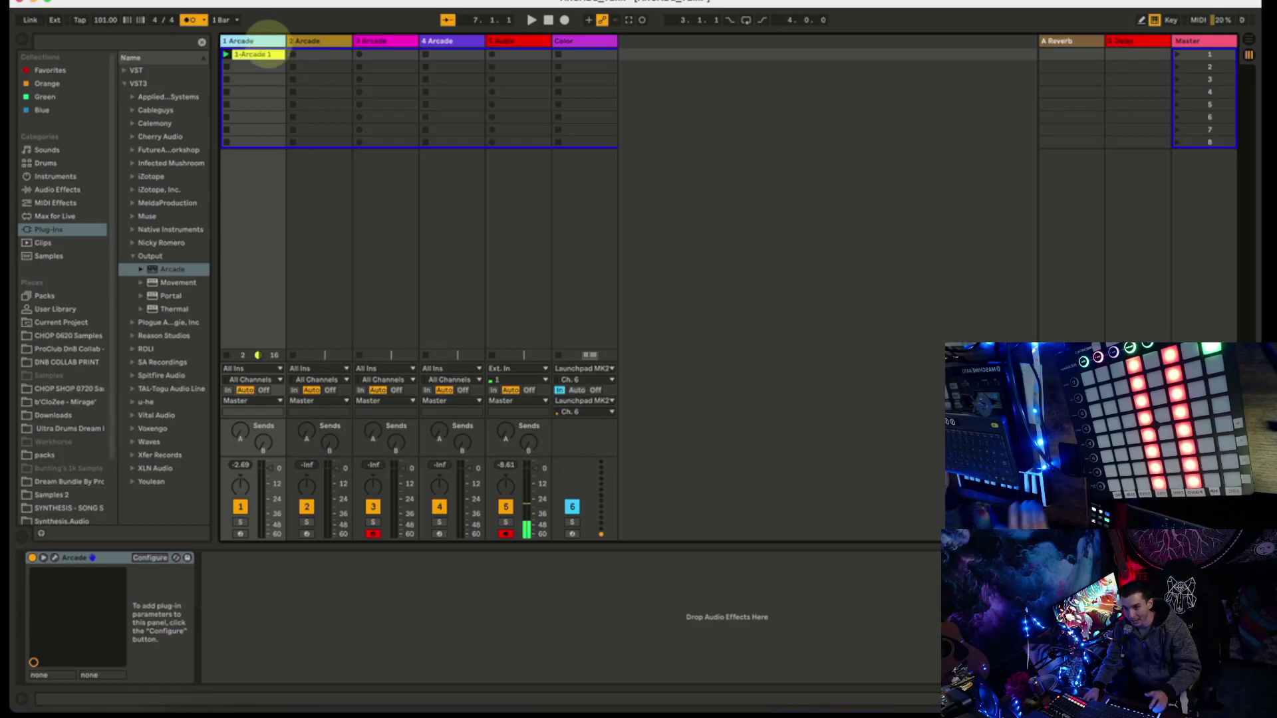
Examine the Arcade instrument on each of tracks 1 to 4, comparing tracks 3 and 4 once more.
click(453, 40)
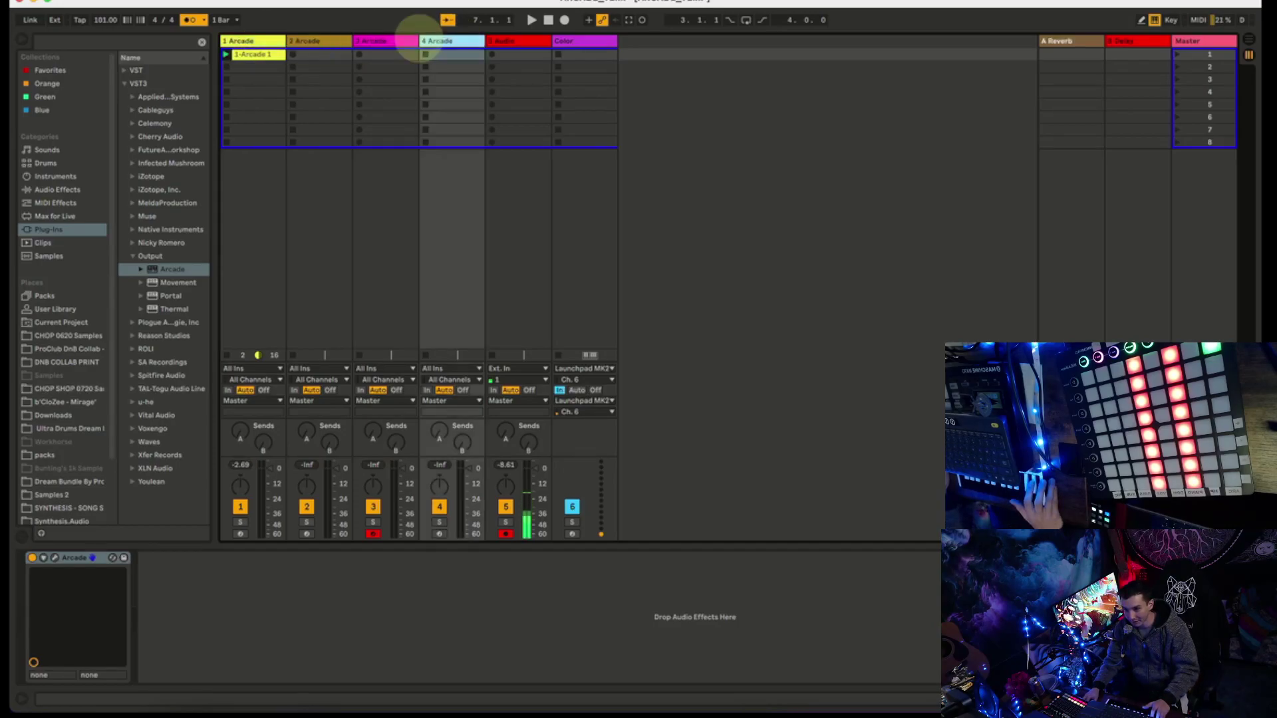
click(256, 40)
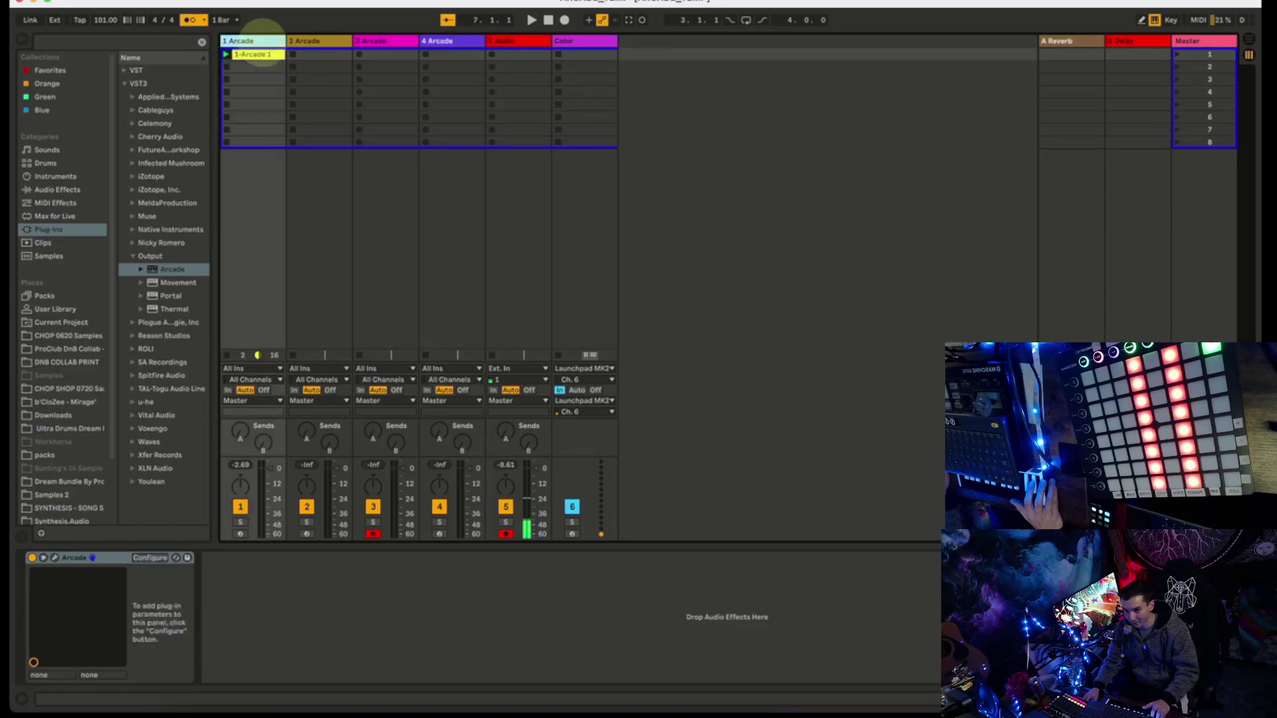
click(320, 40)
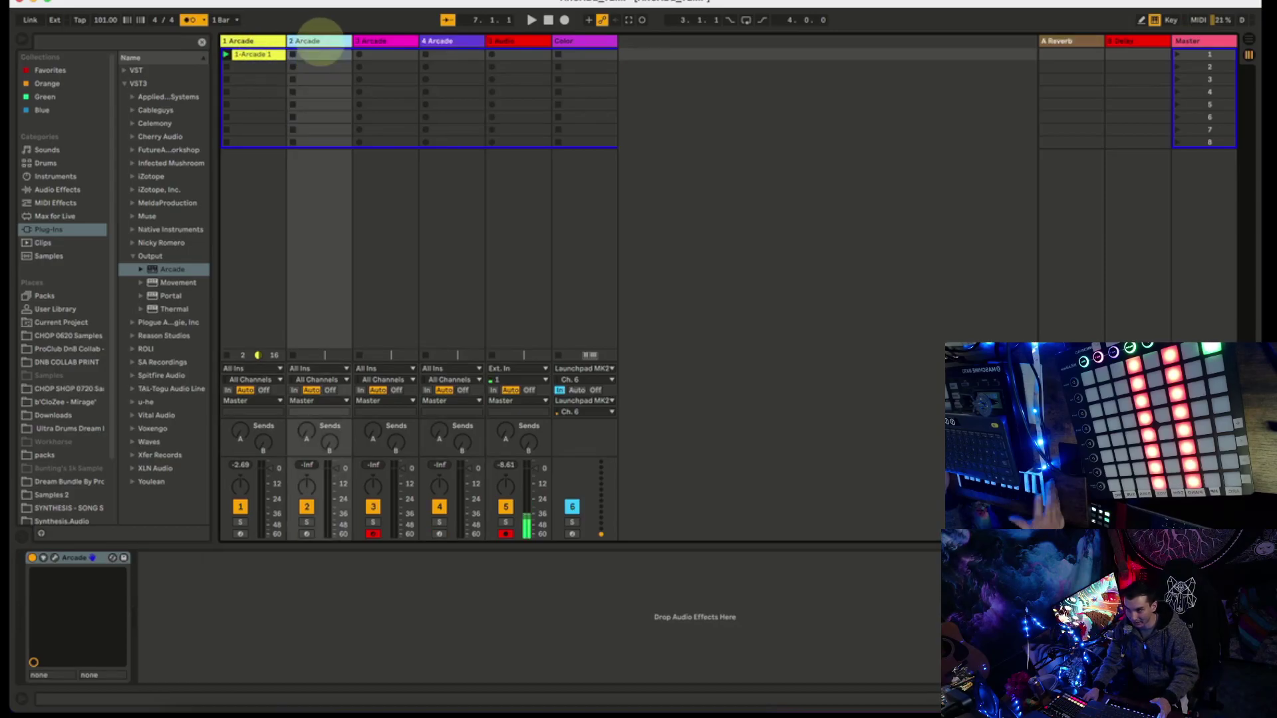
click(379, 40)
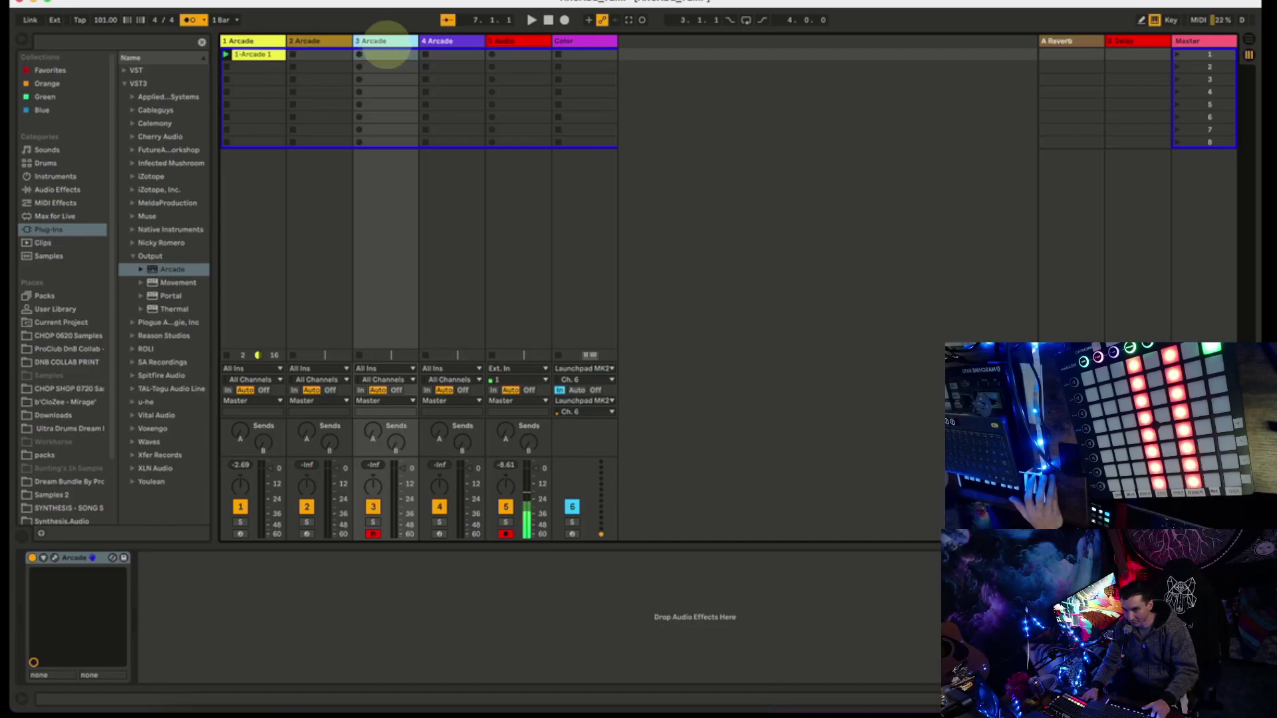
click(444, 42)
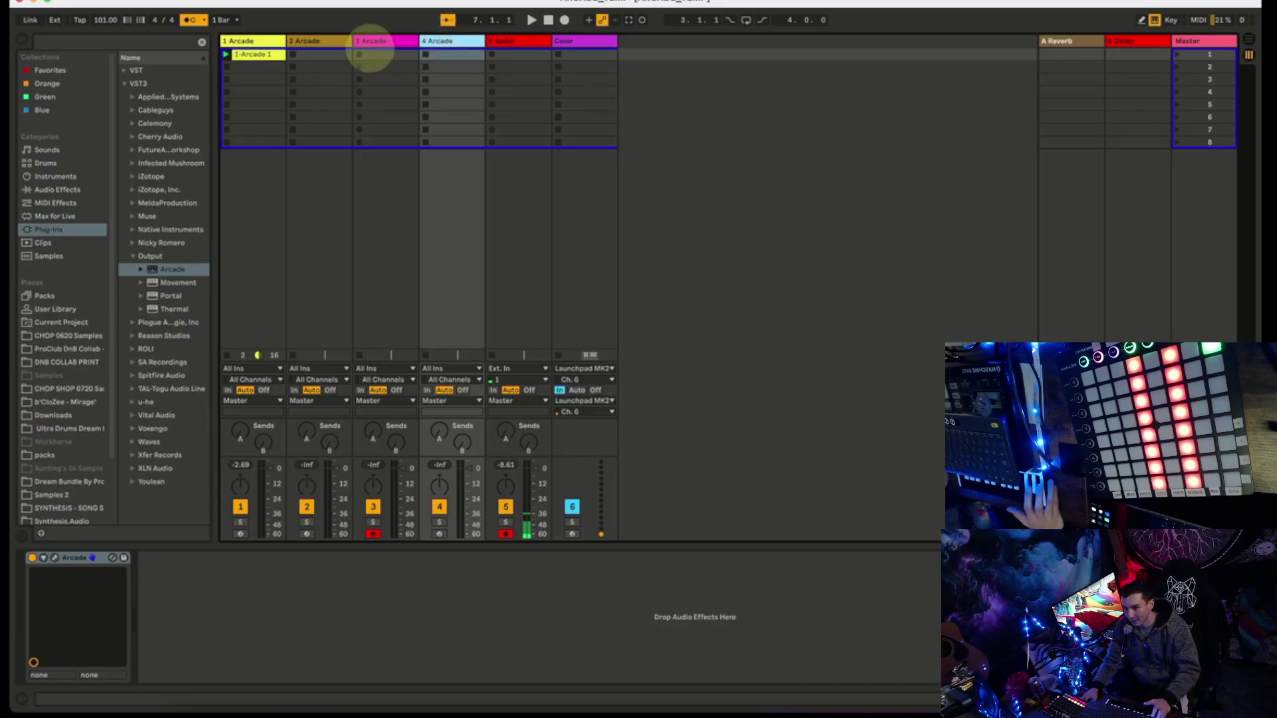
click(375, 42)
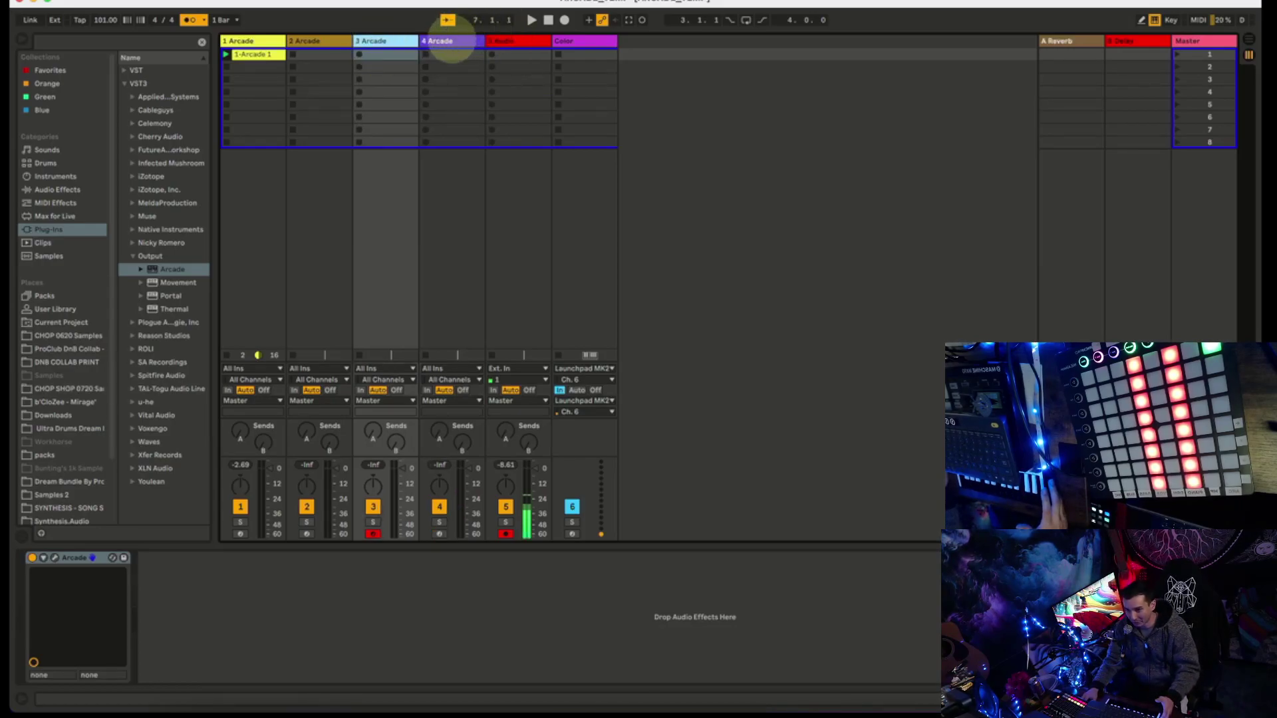
click(452, 42)
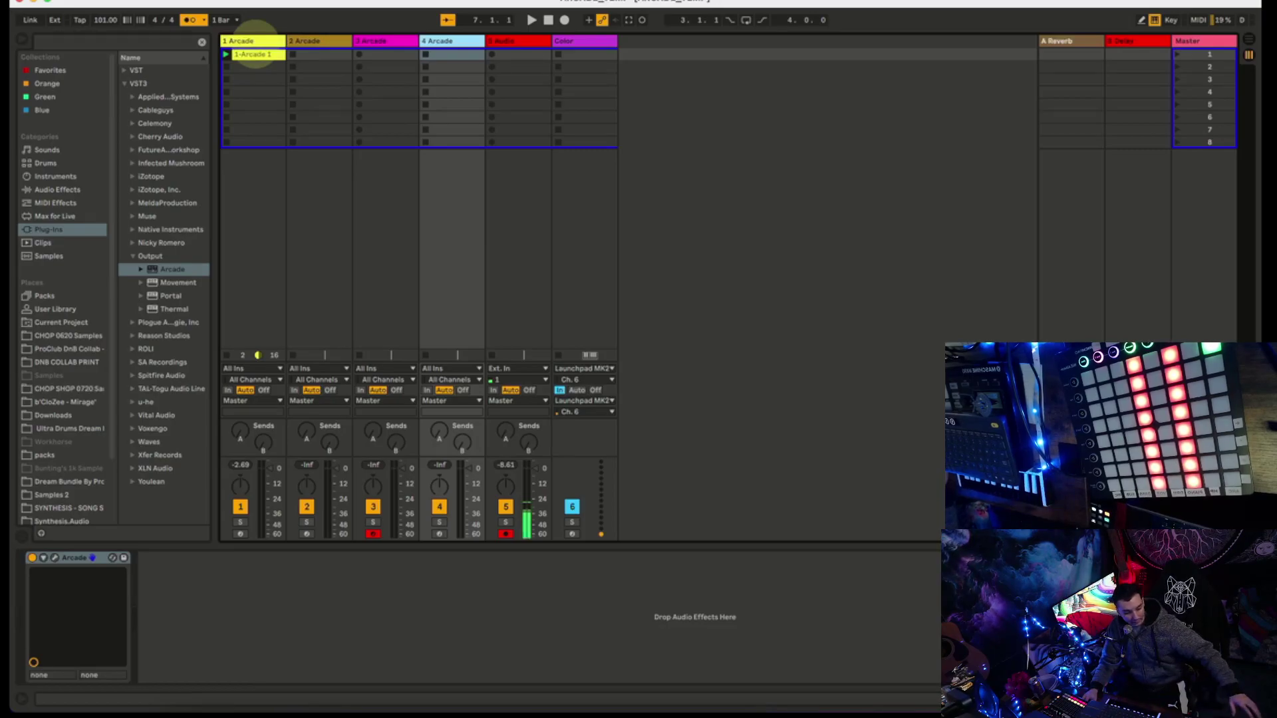
Open the 1-Arcade 1 clip on the first track to view its MIDI notes.
click(256, 39)
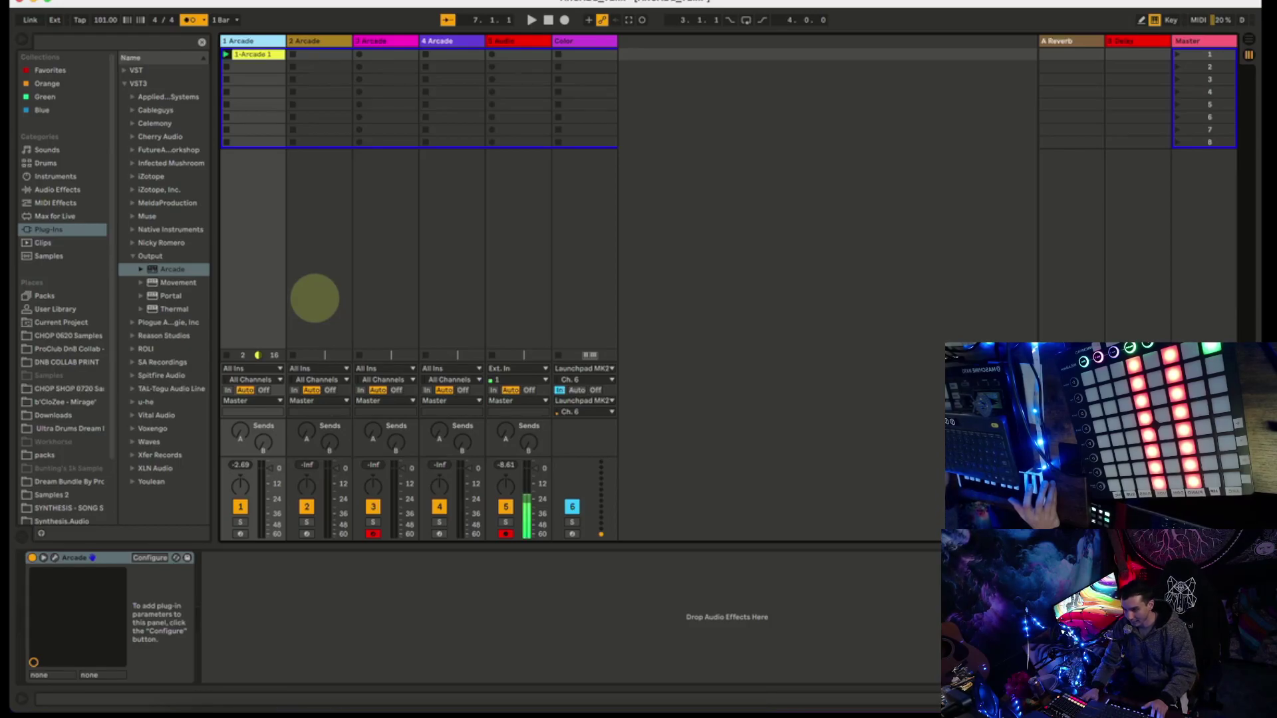
double_click(252, 55)
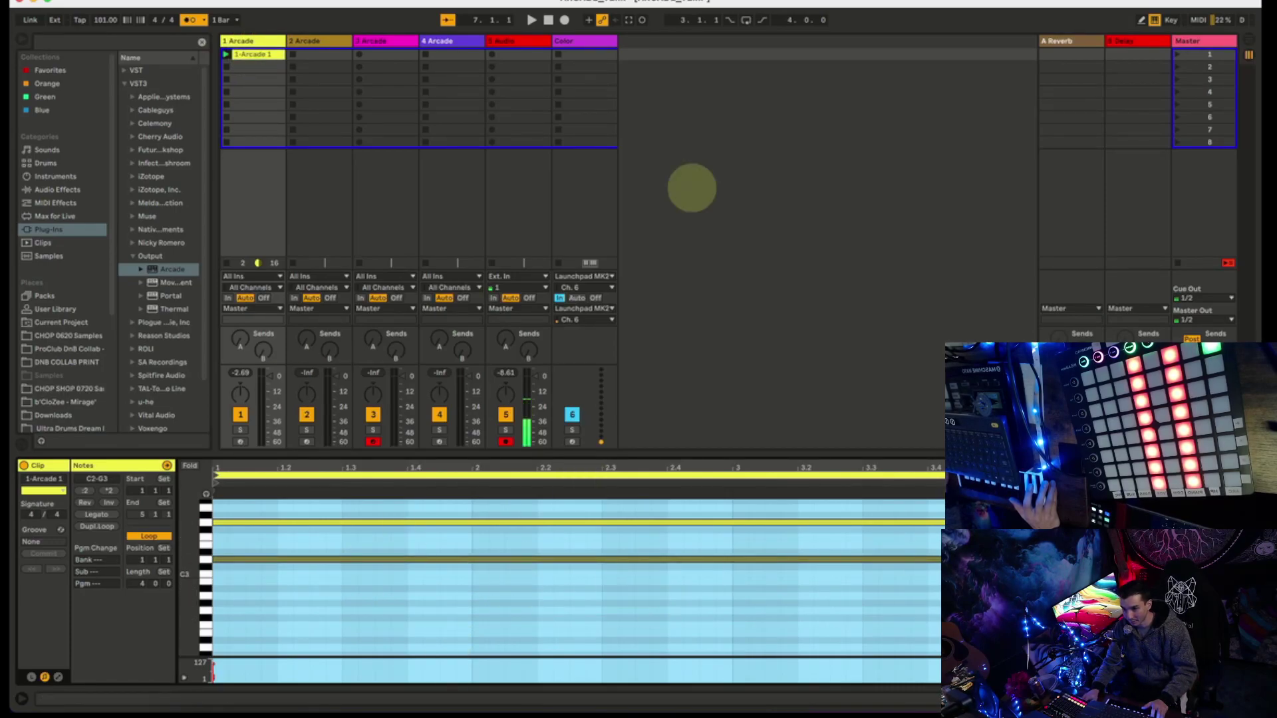
Rename the four Arcade tracks, in order, as Drums, Bass, Guitar and Vox.
click(248, 37)
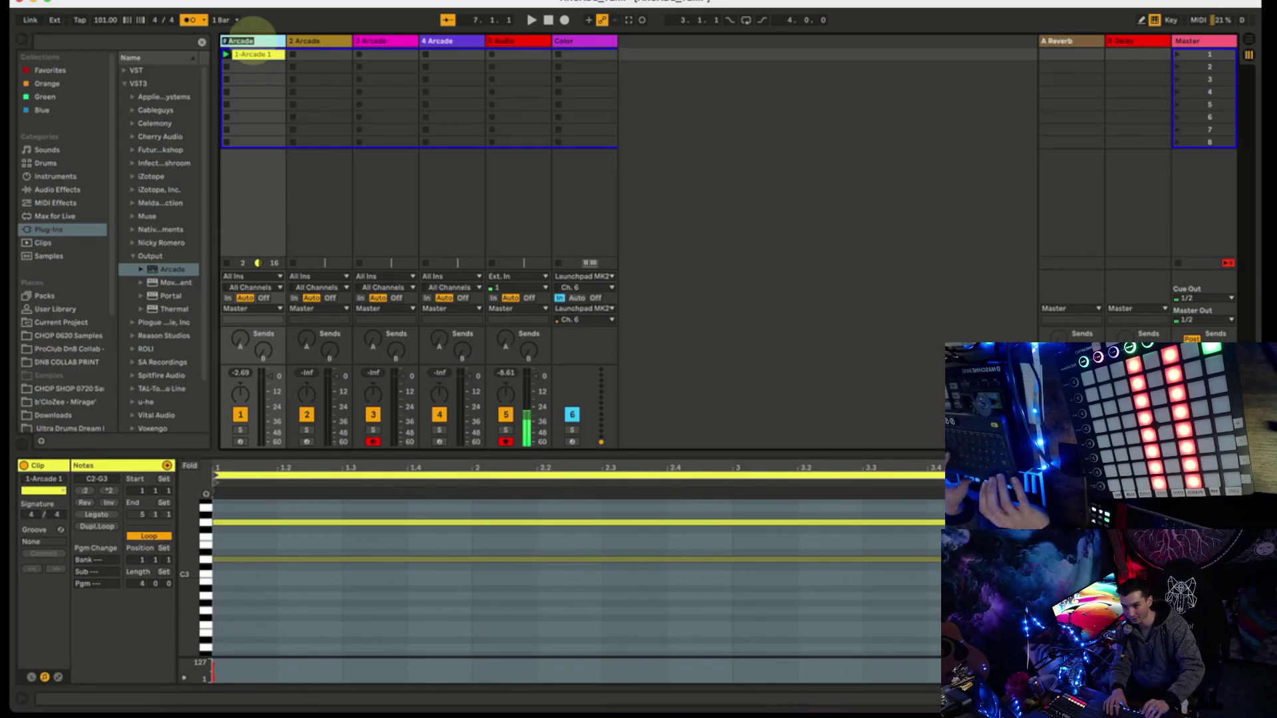
key(super+r)
text(Drums)
key(Tab)
text(Bass)
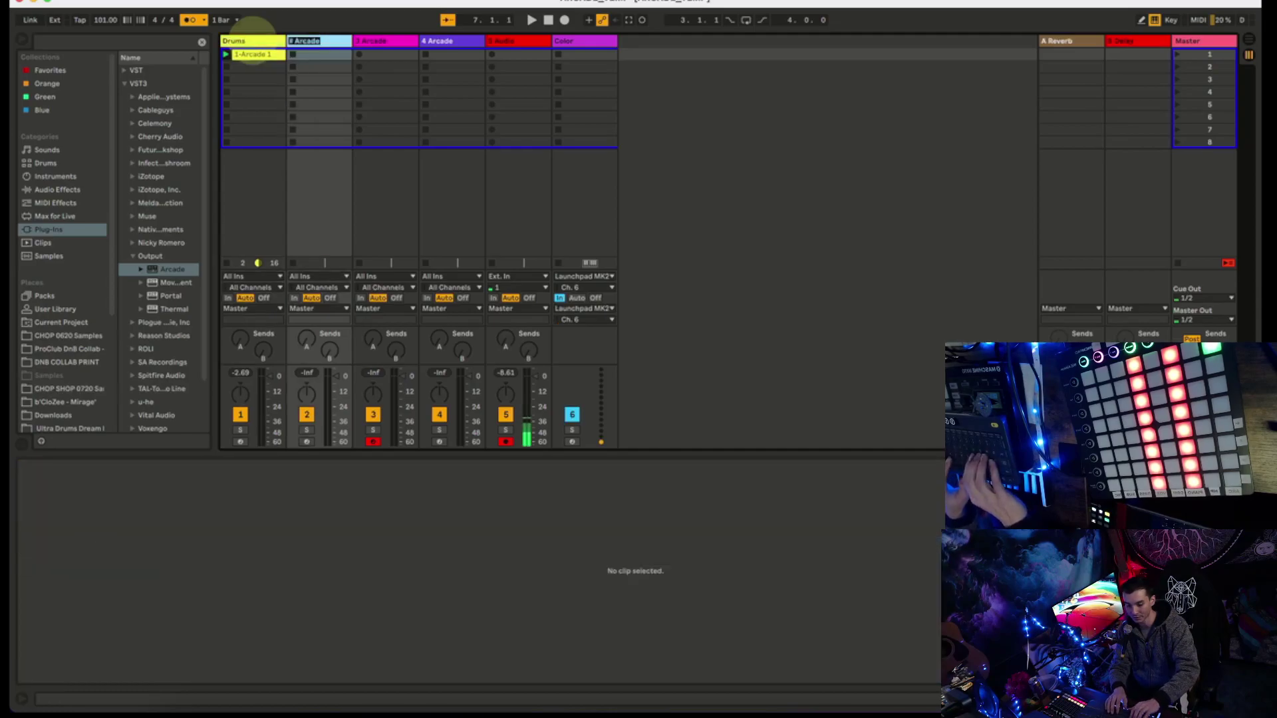
key(Tab)
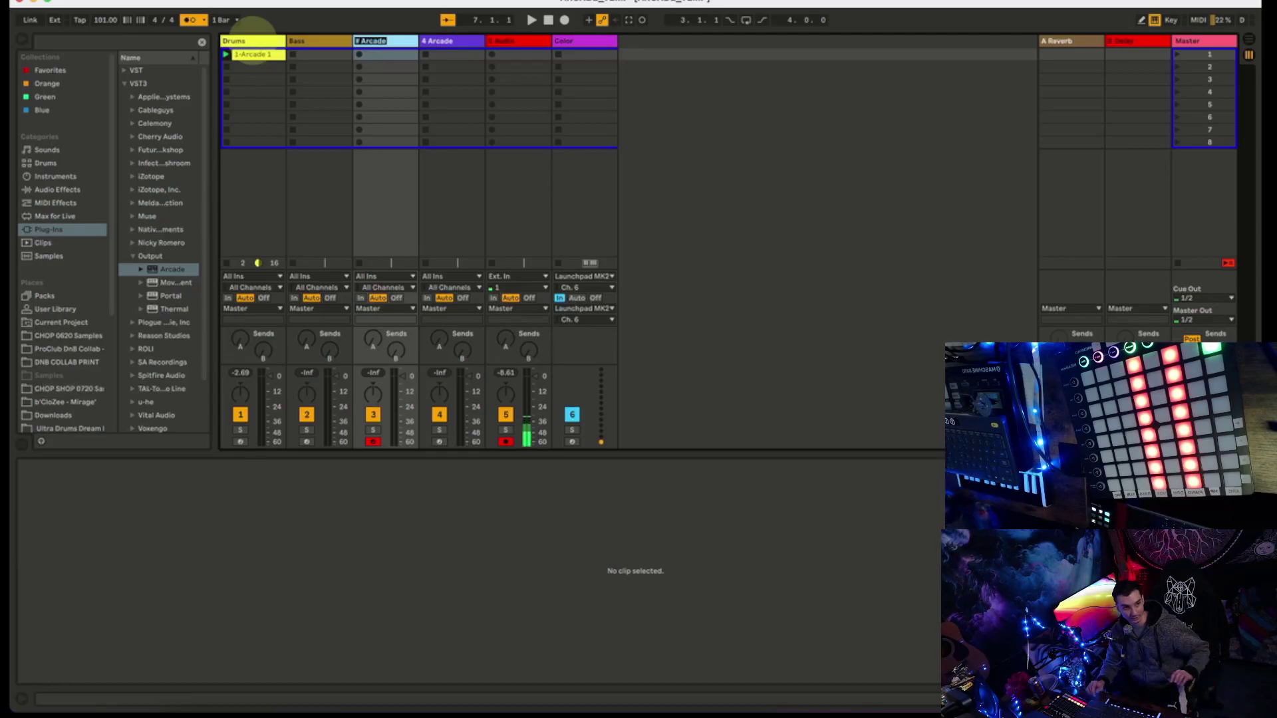
text(Gu)
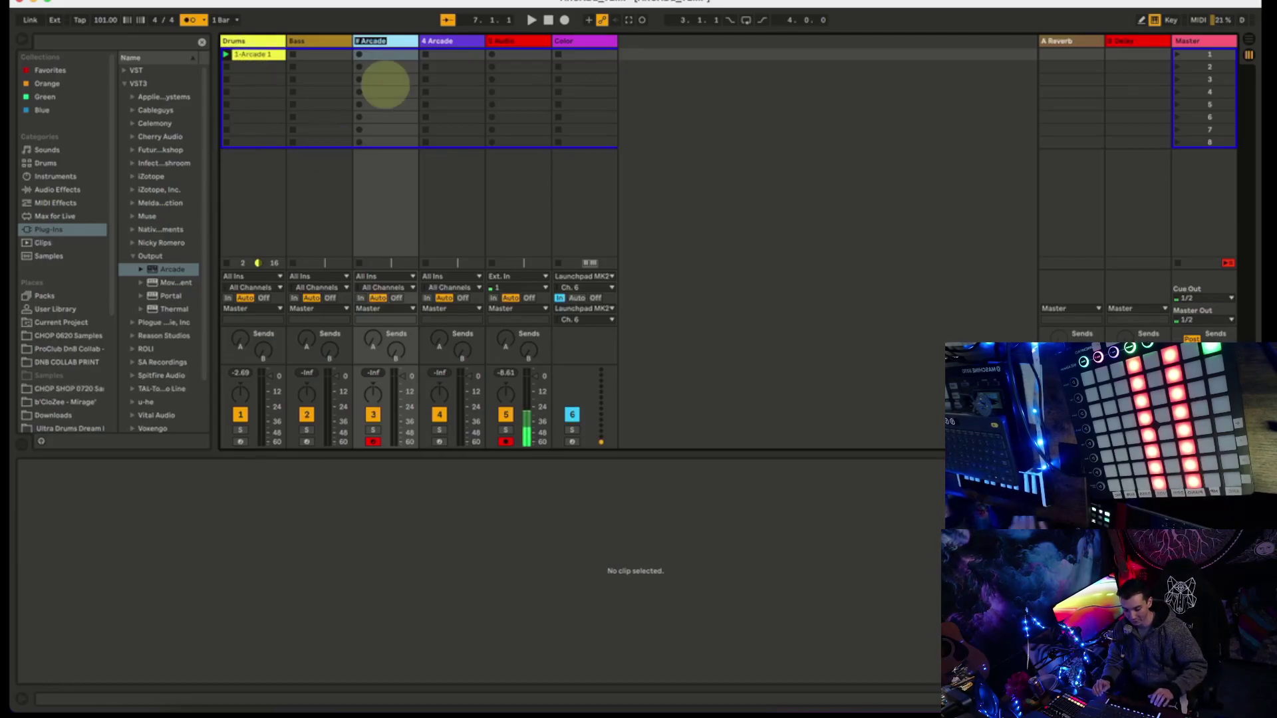
text(itar)
key(Tab)
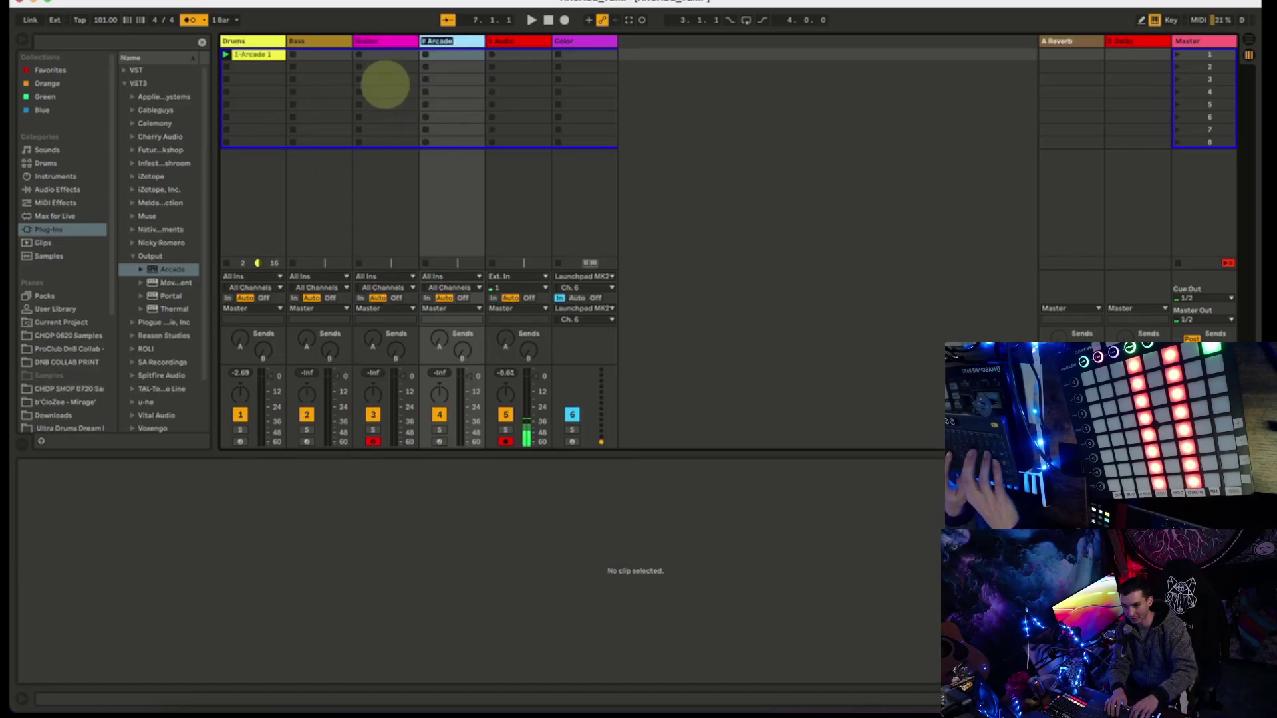
text(Vox)
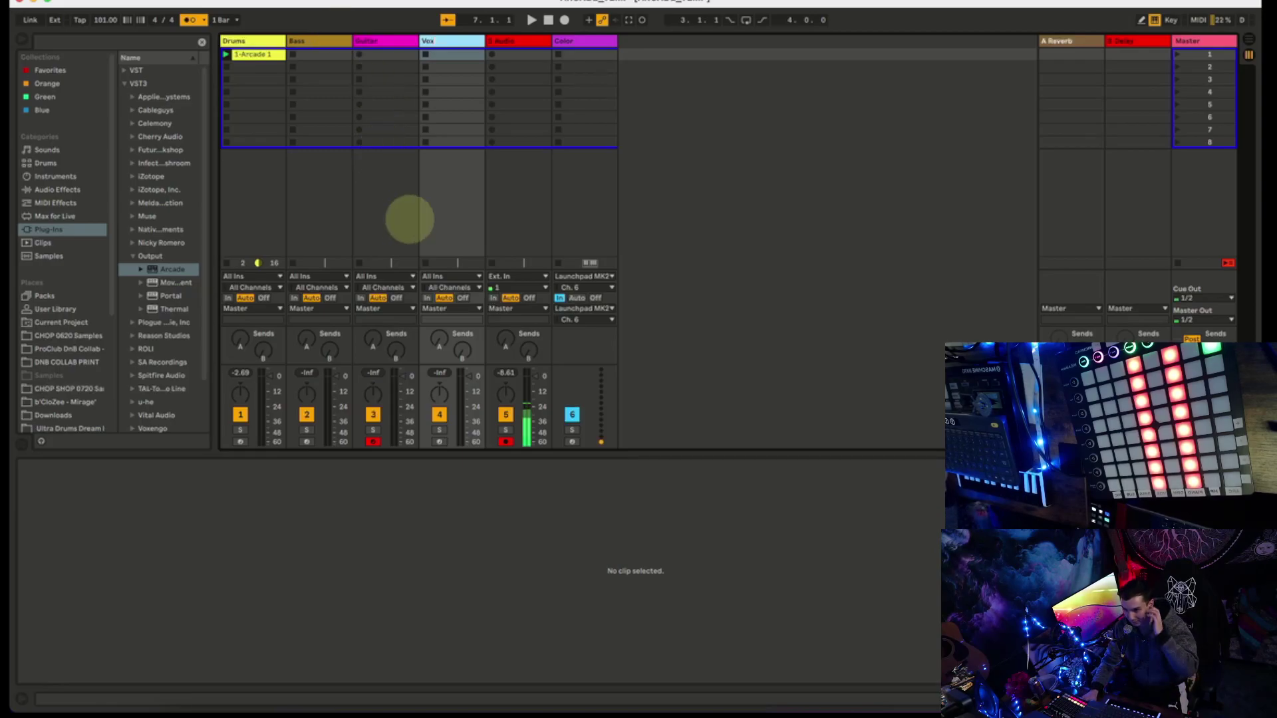
key(Return)
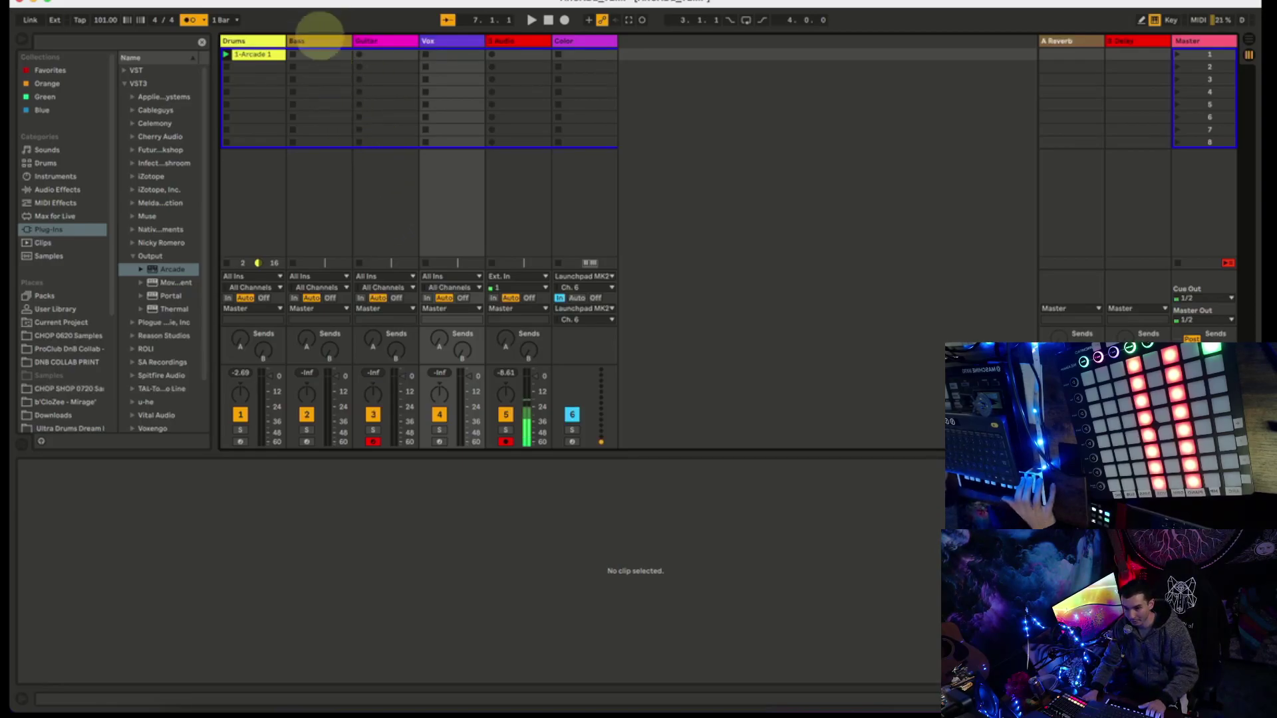
Review the renamed Bass, Drums, Guitar and Vox tracks one at a time.
click(319, 41)
click(252, 53)
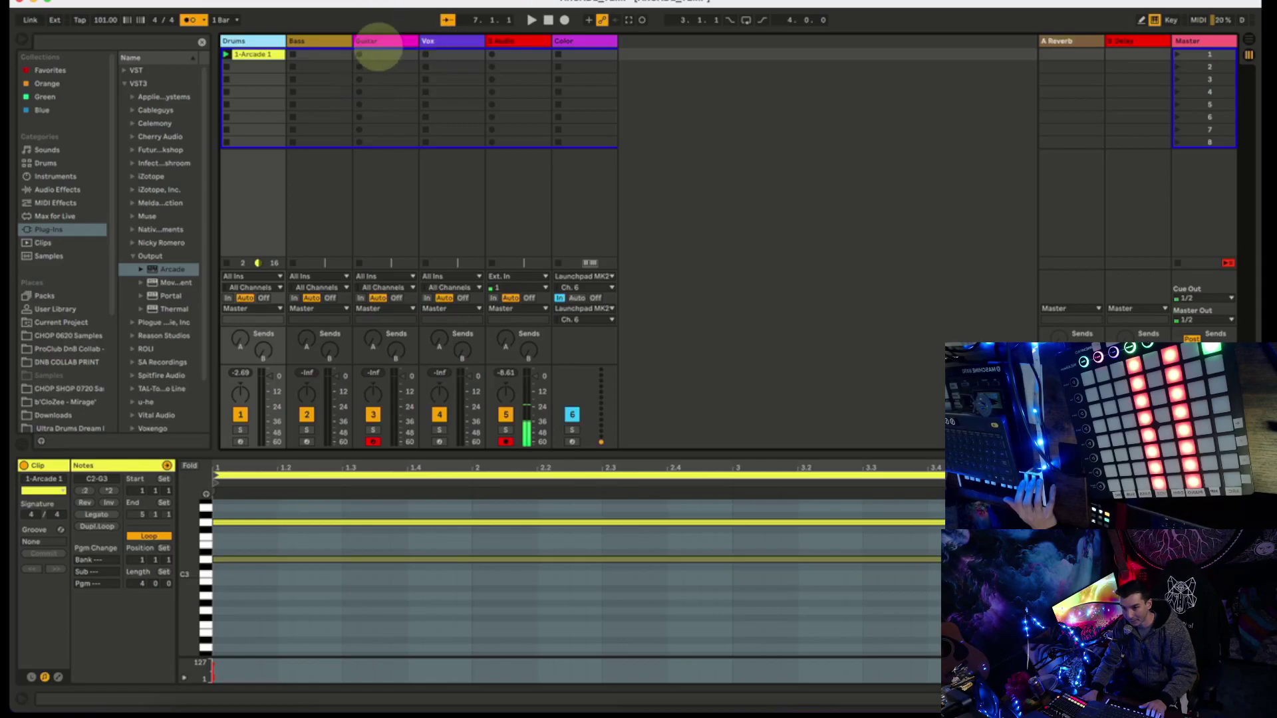
click(378, 41)
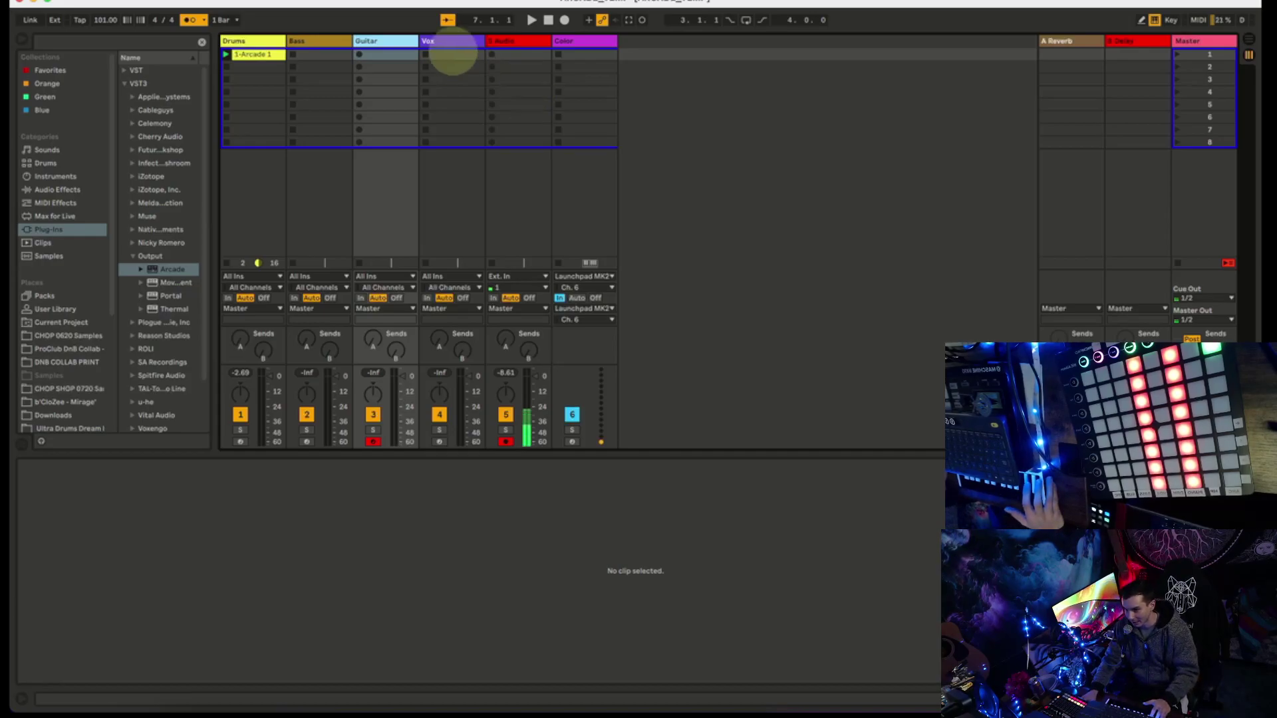
click(451, 43)
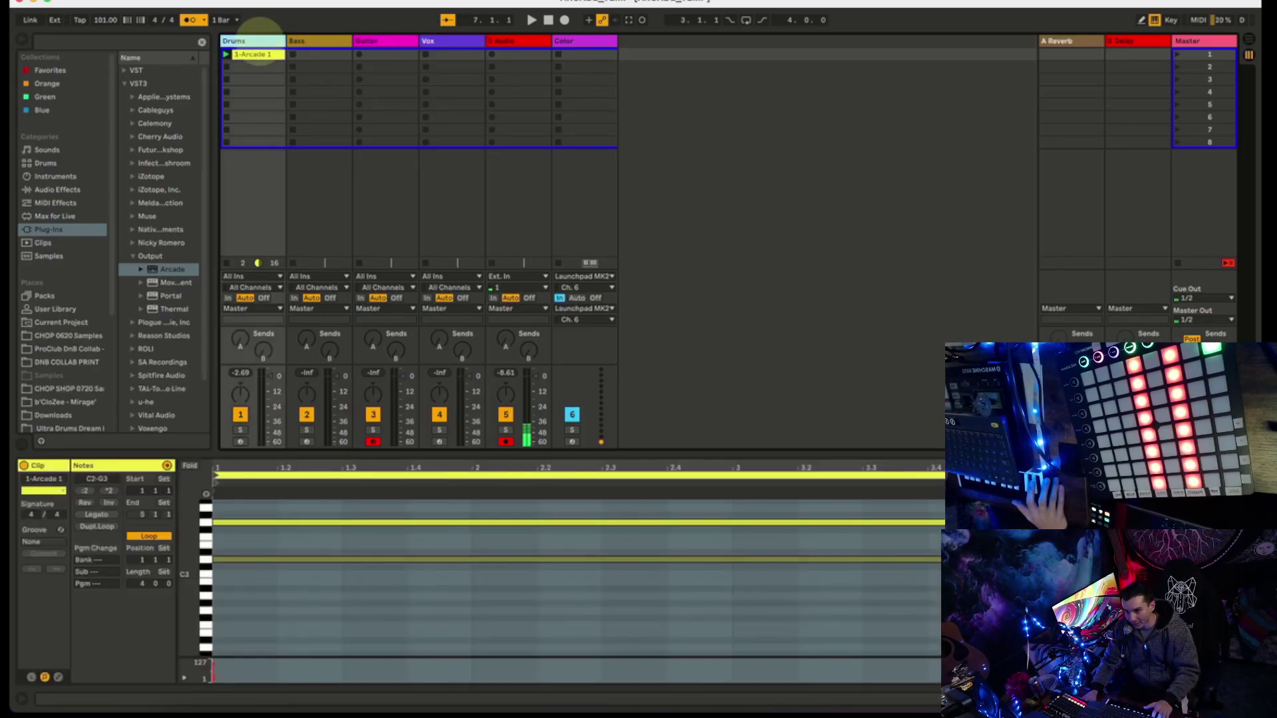
Launch the 1-Arcade 1 clip on the Drums track and disarm recording on the Guitar track.
click(243, 56)
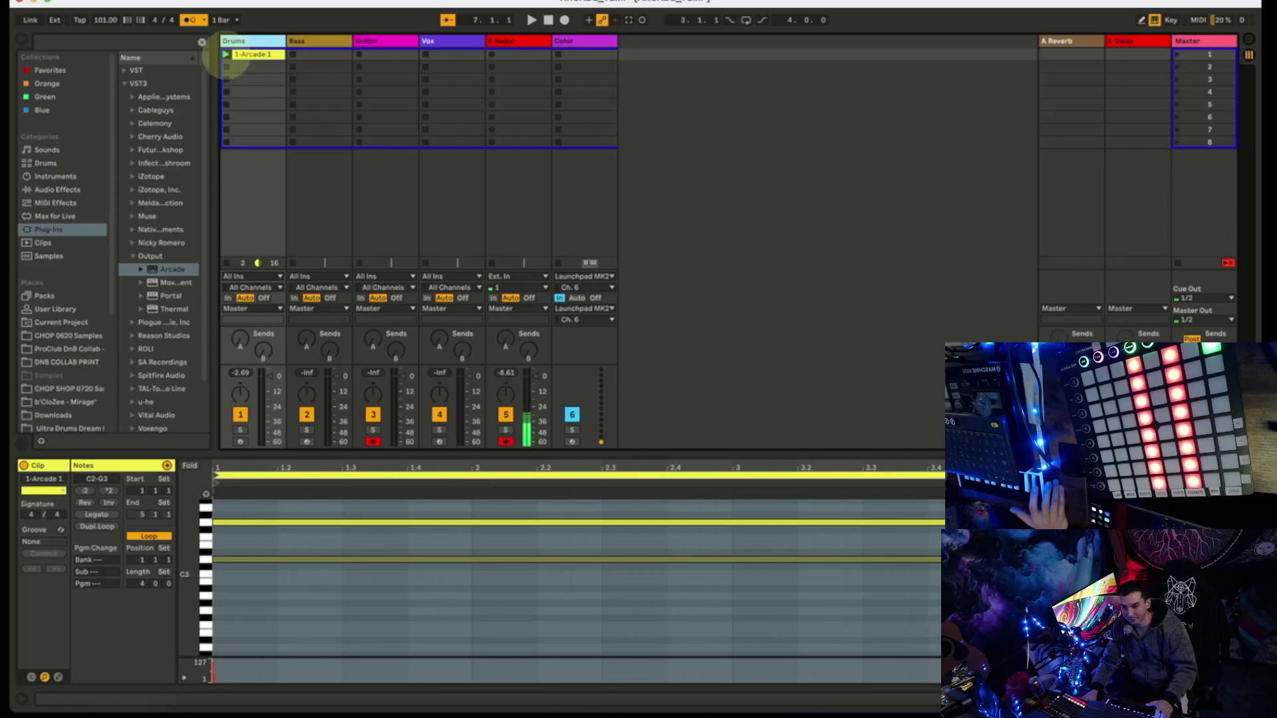
click(227, 54)
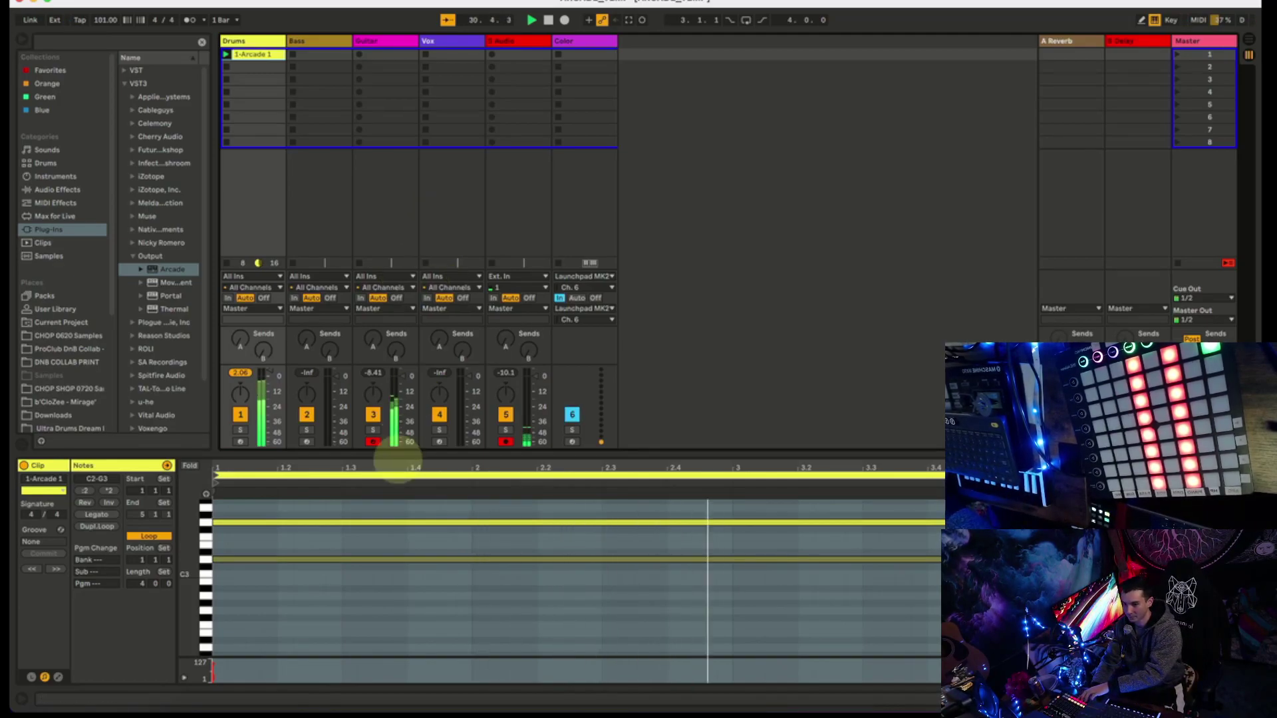
click(373, 442)
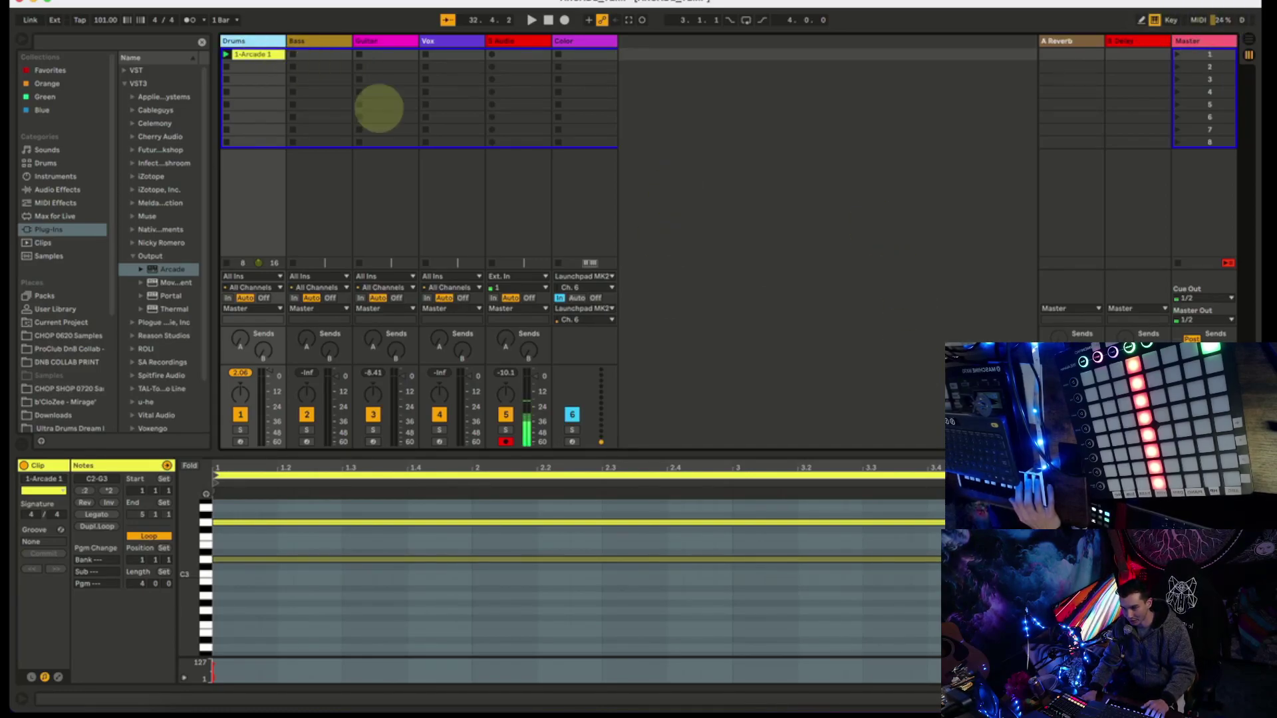
Look over the Bass, Vox and Guitar tracks, finishing on Bass.
click(313, 42)
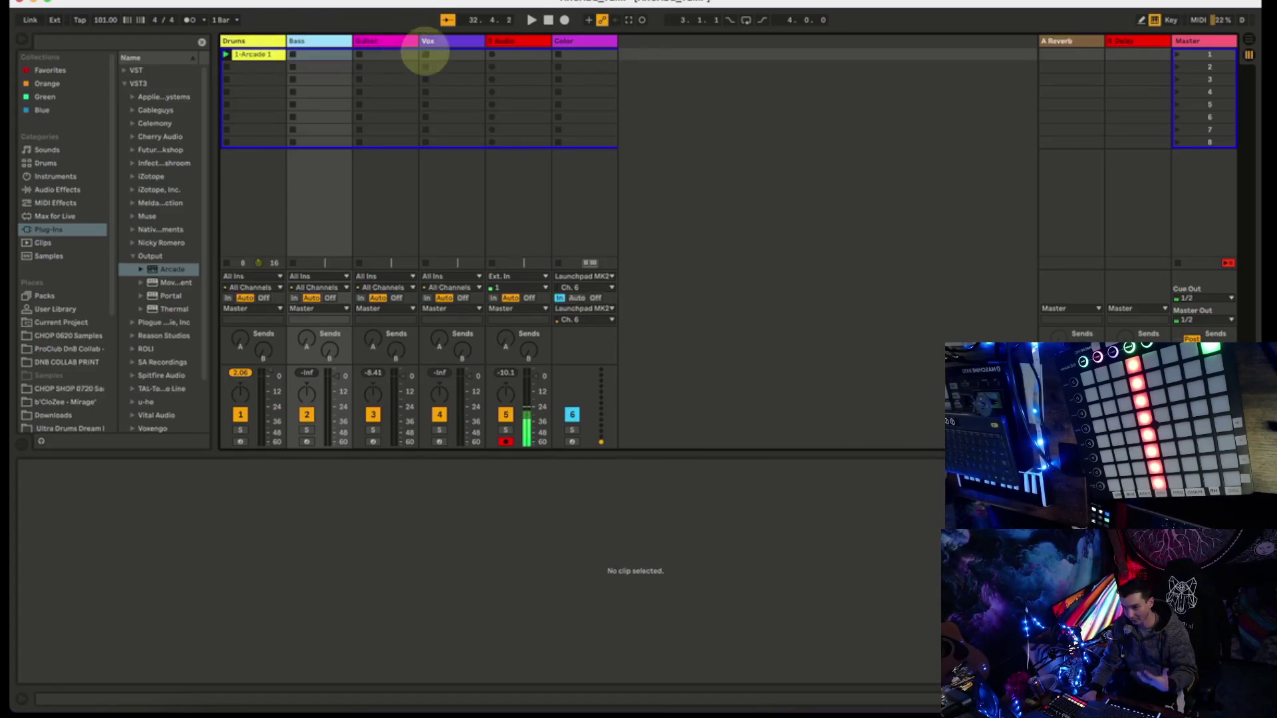
click(441, 41)
click(395, 42)
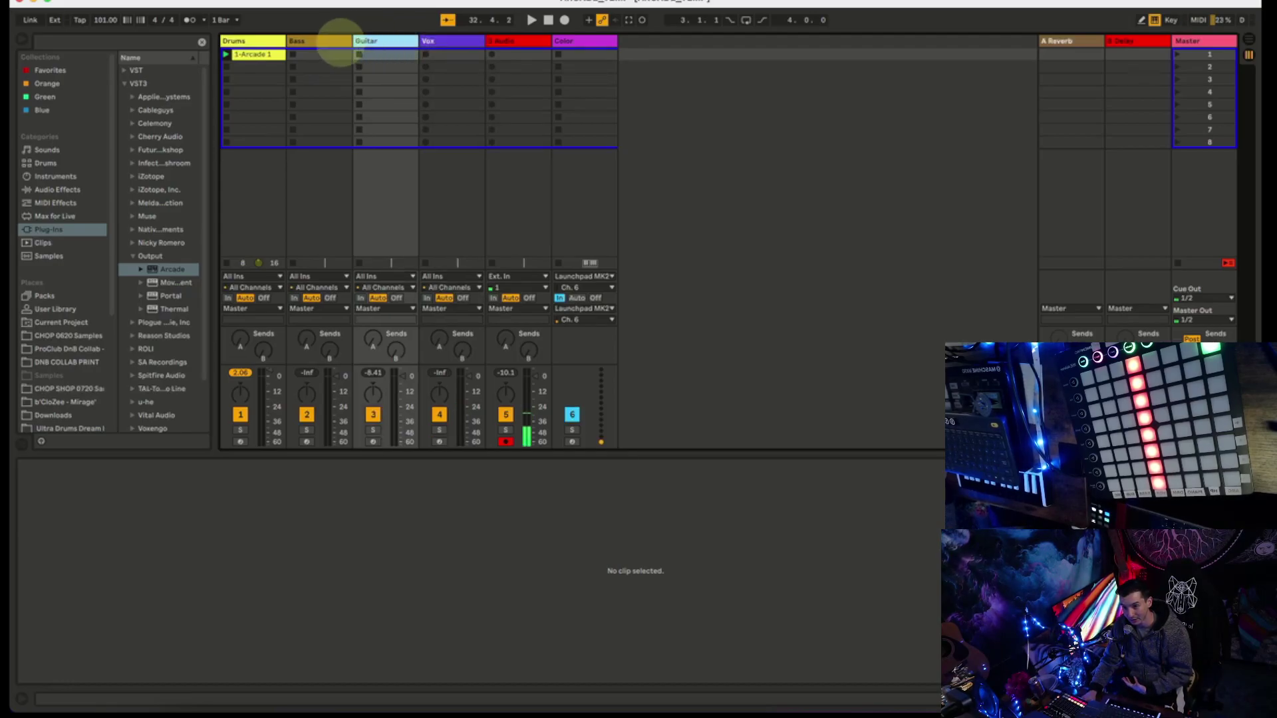
click(319, 41)
Select the clip on the Drums track and switch from its notes to the track's Arcade device.
click(260, 54)
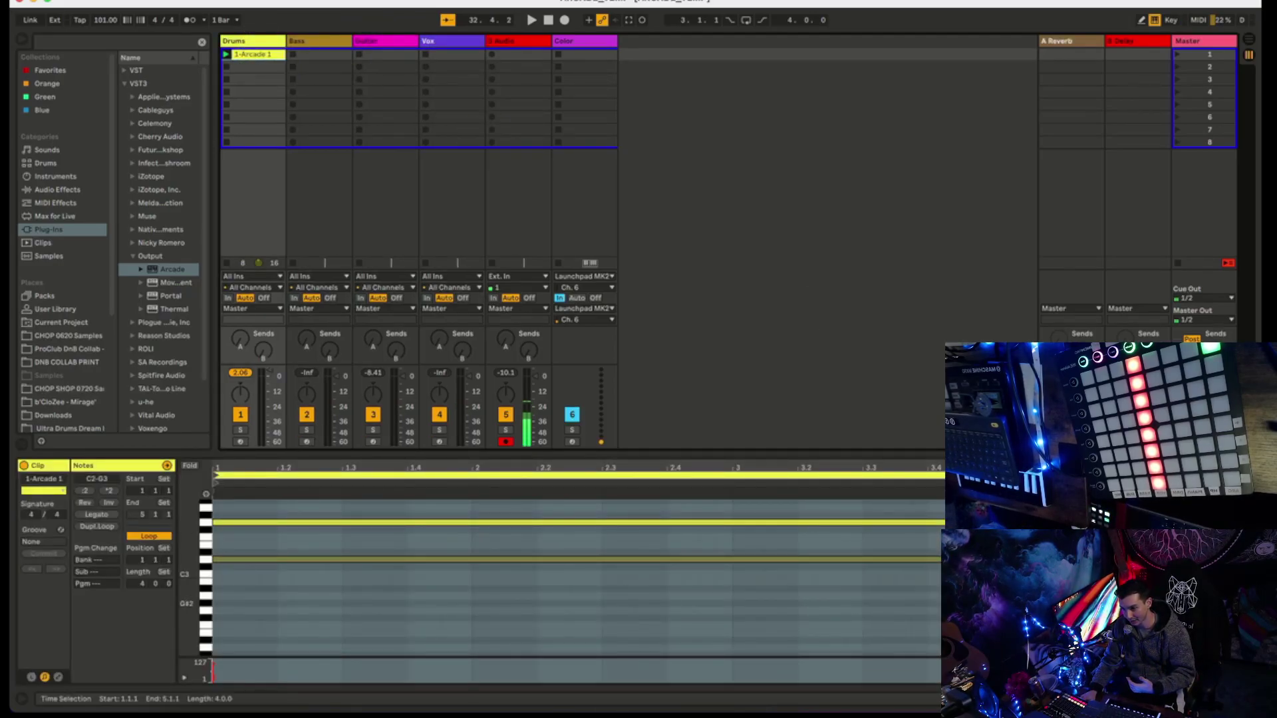
key(shift+Tab)
drag(702, 624, 585, 614)
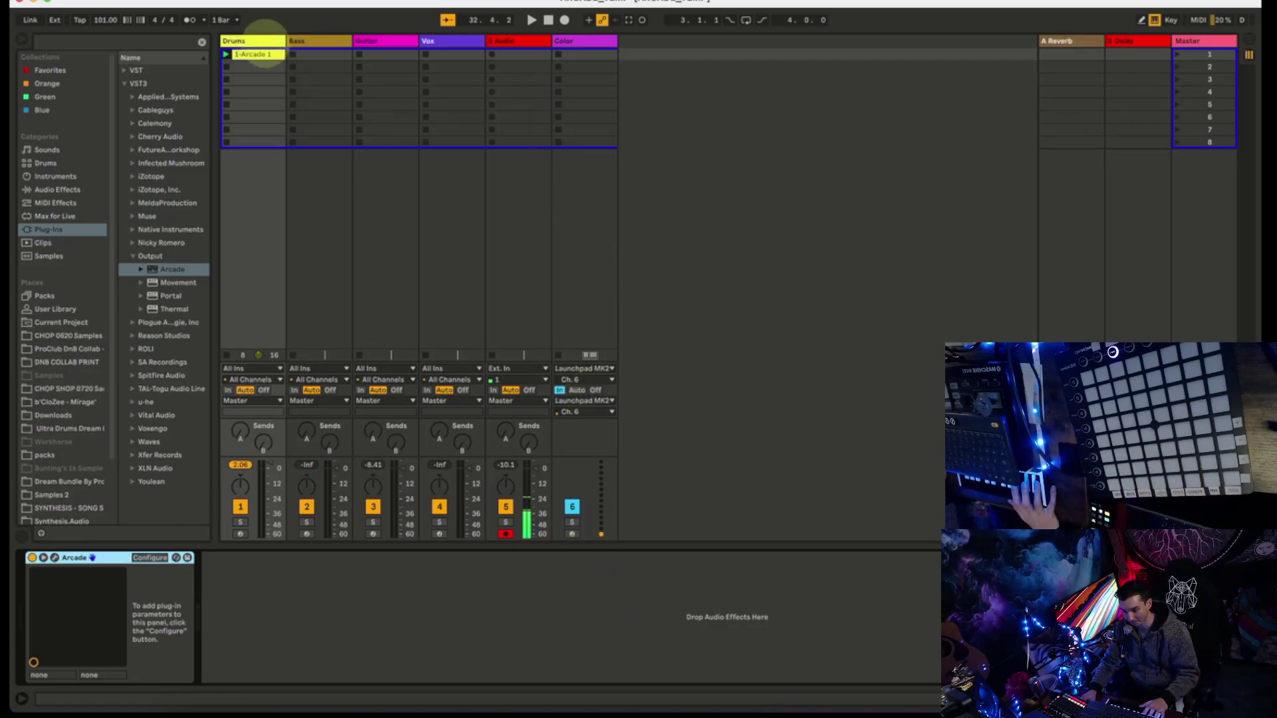
Add the favorite EQCOMP.adg effect rack to the Drums track, widening the browser to show full names.
click(265, 37)
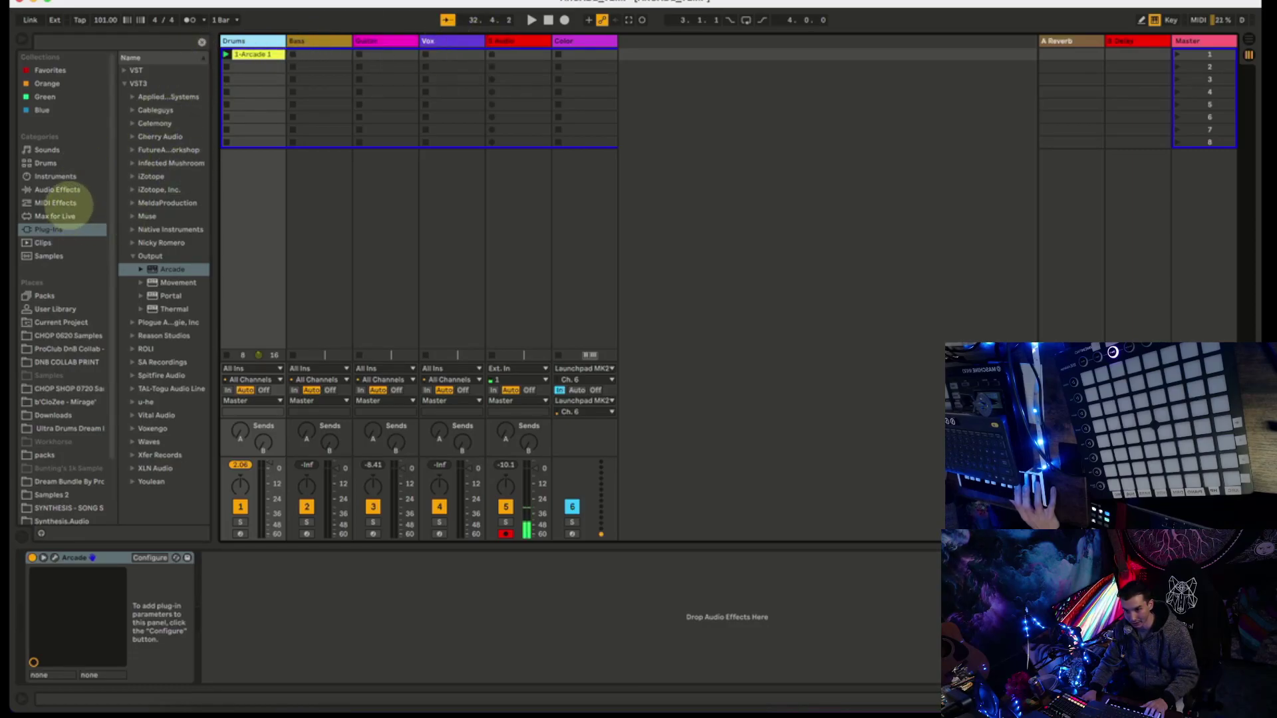
click(63, 71)
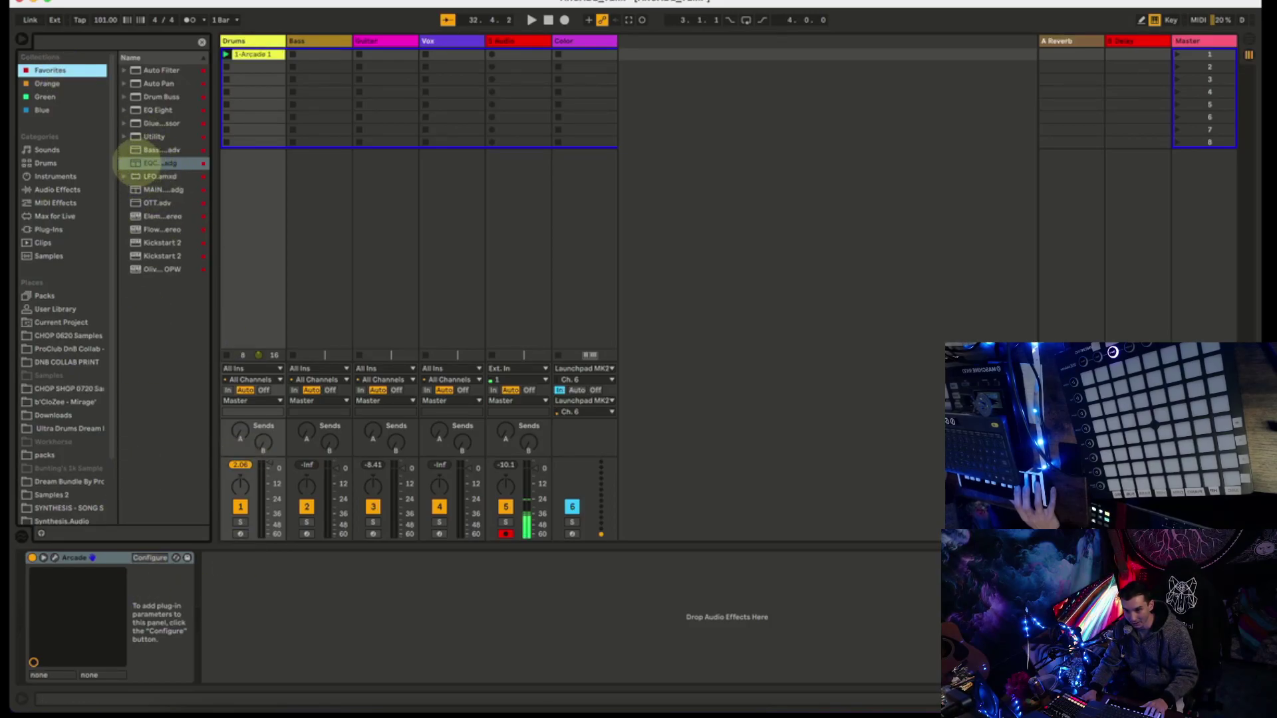
drag(218, 171, 266, 171)
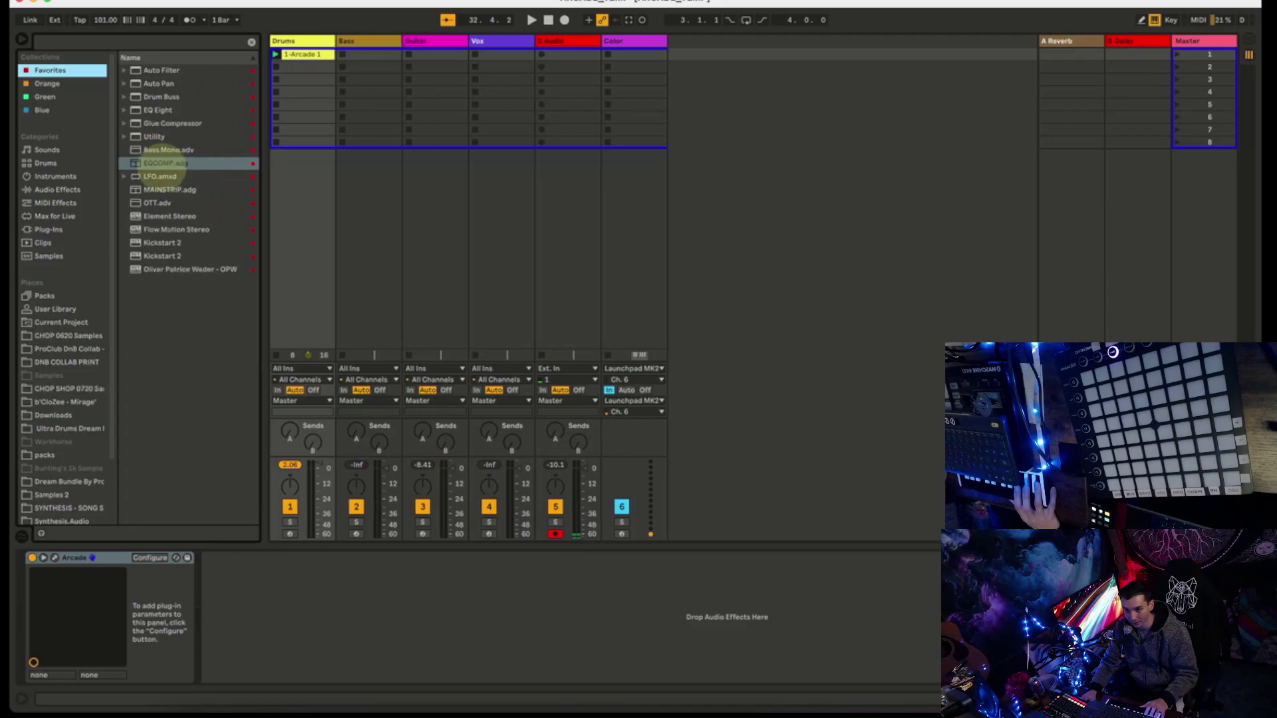
double_click(160, 163)
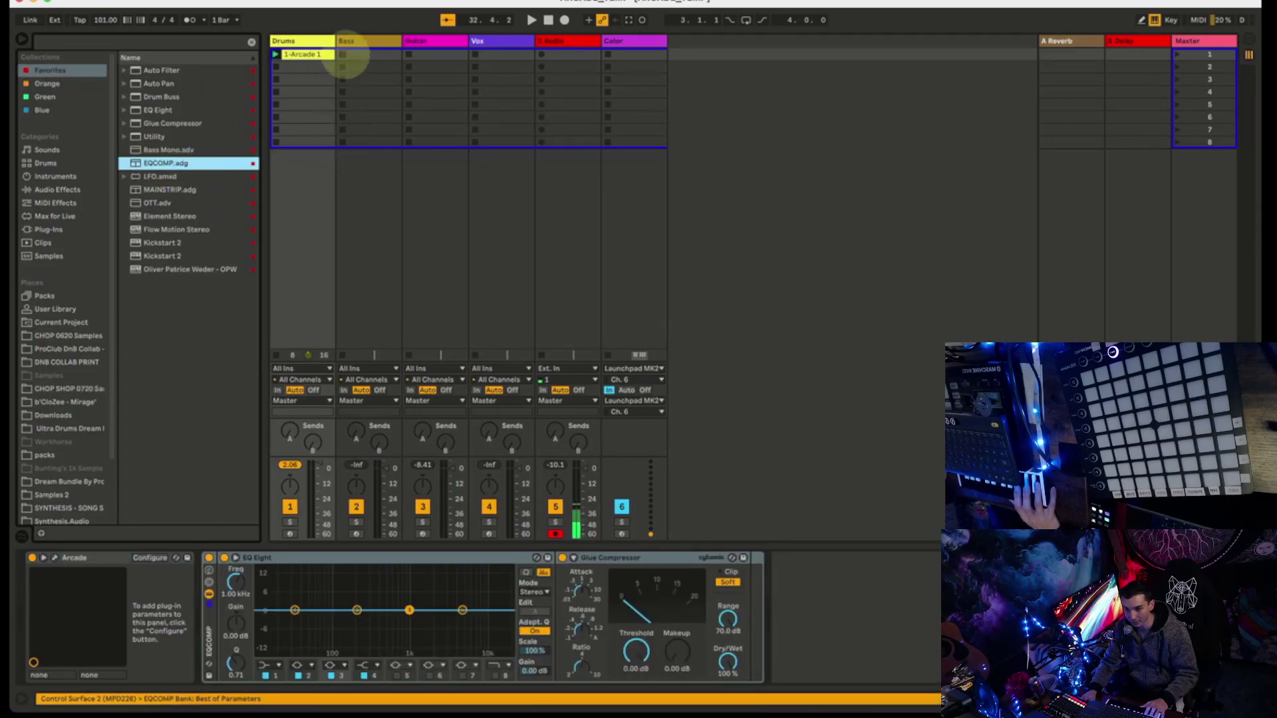
Add the EQCOMP.adg rack to the Bass, Guitar and Vox tracks.
click(346, 44)
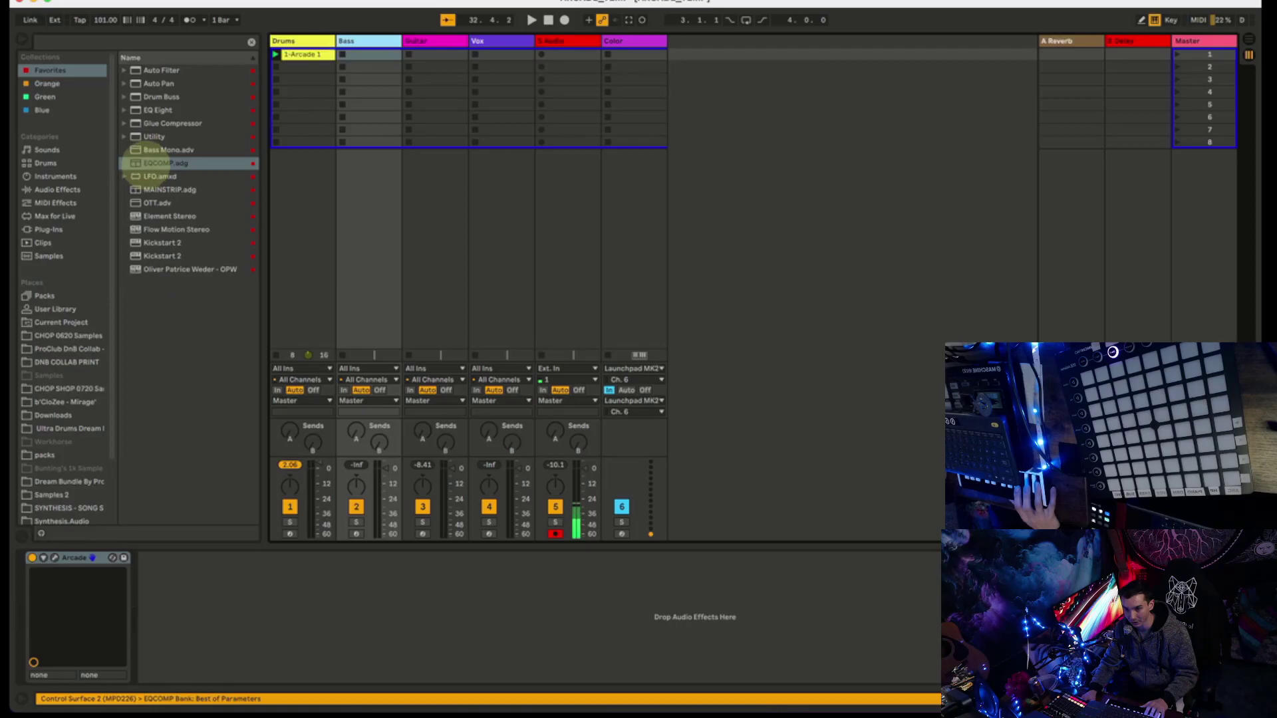
double_click(150, 163)
click(439, 42)
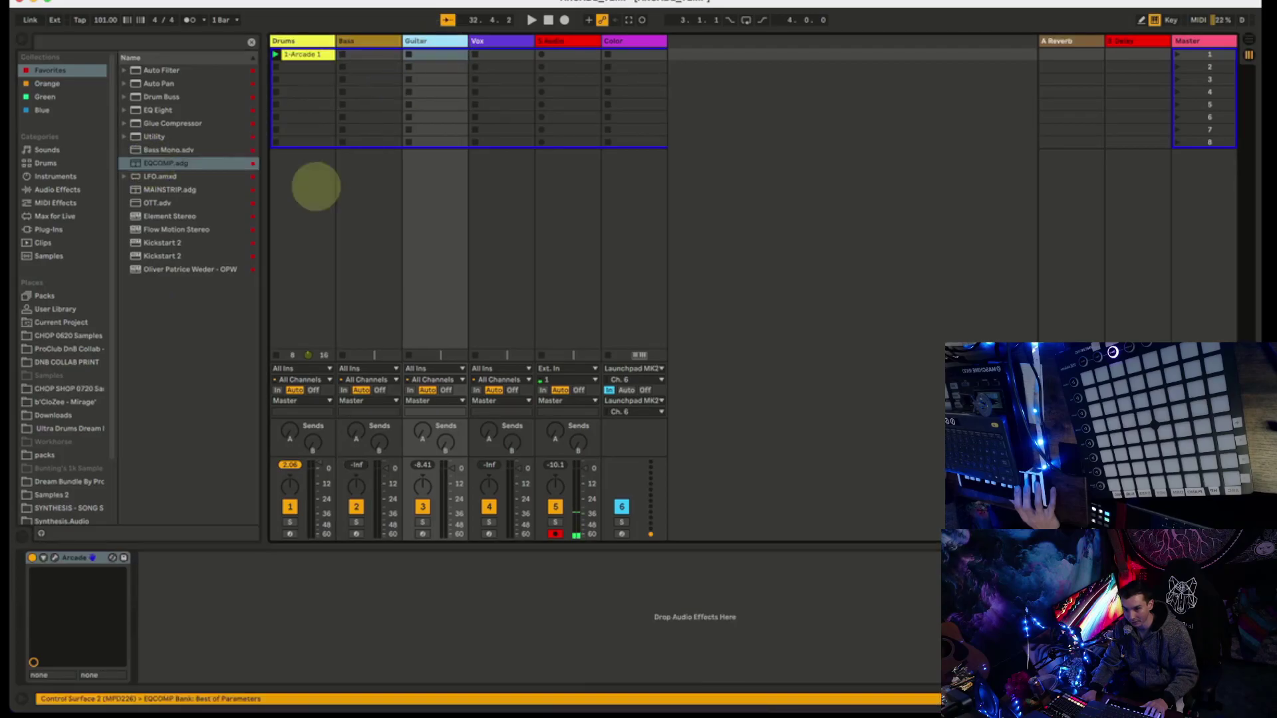
double_click(150, 164)
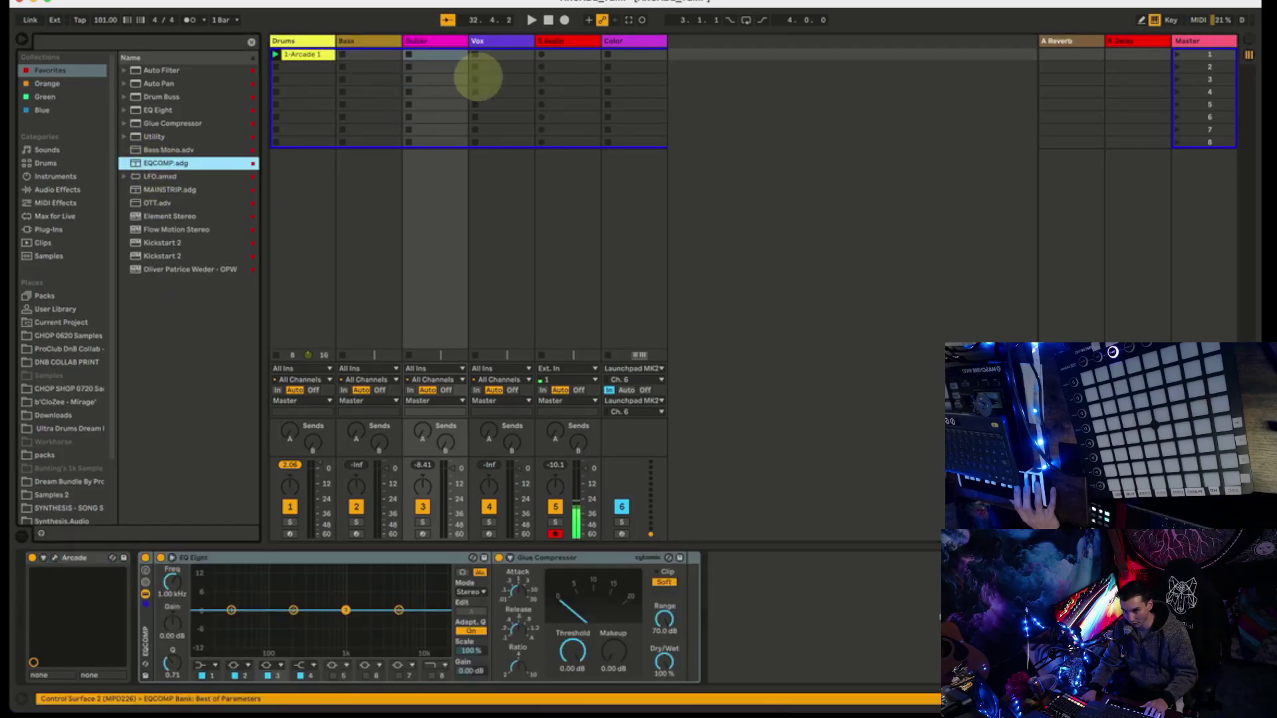
click(488, 43)
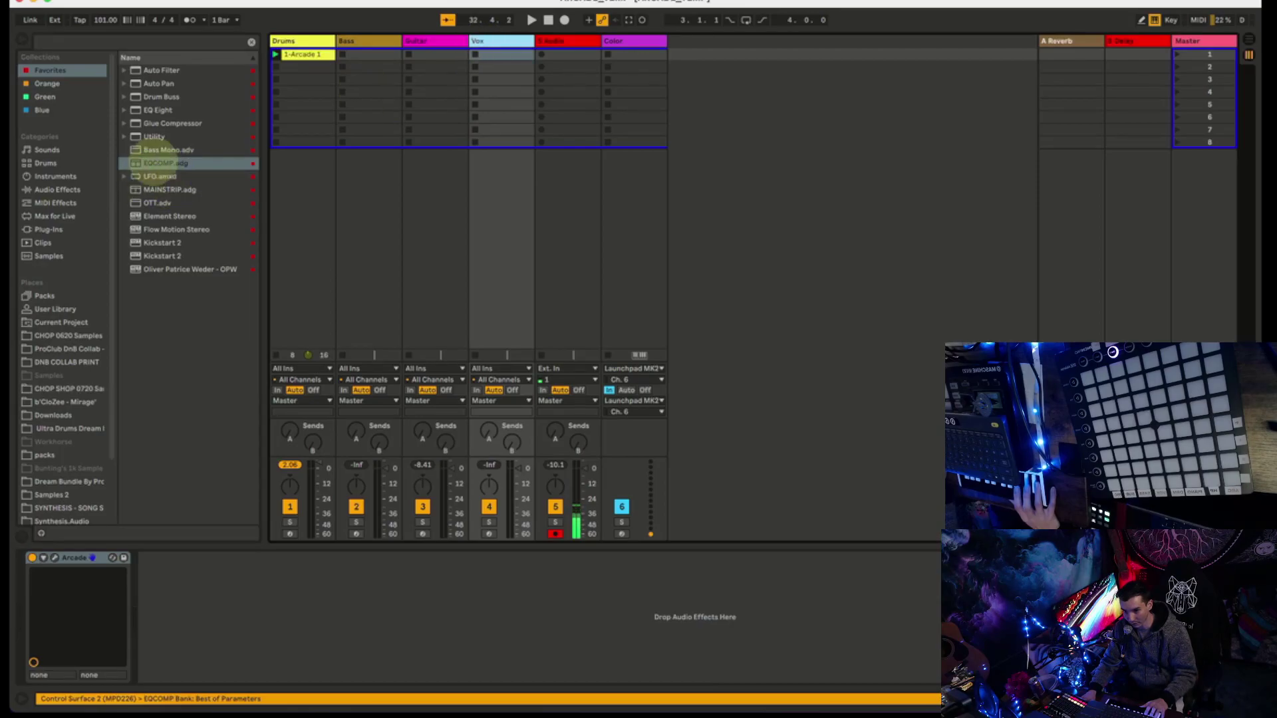
double_click(158, 163)
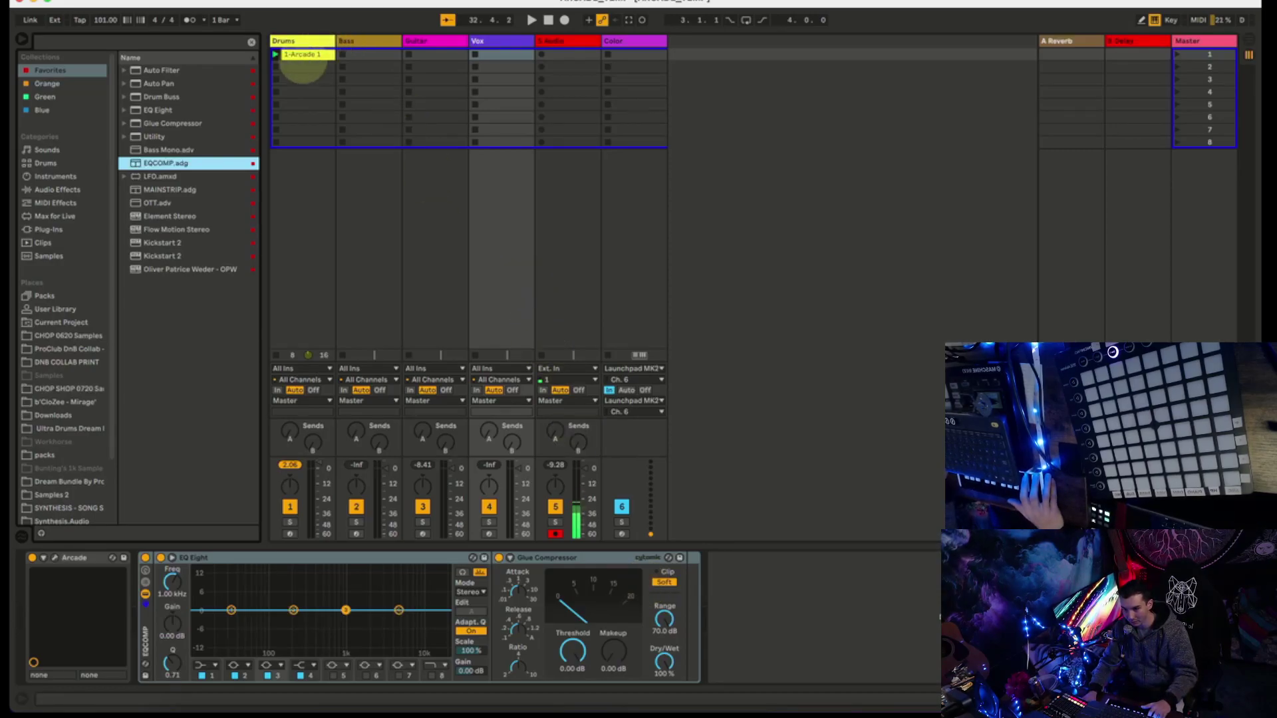
Open the Drums track's Arcade plug-in window and reposition it over the empty session area.
click(294, 37)
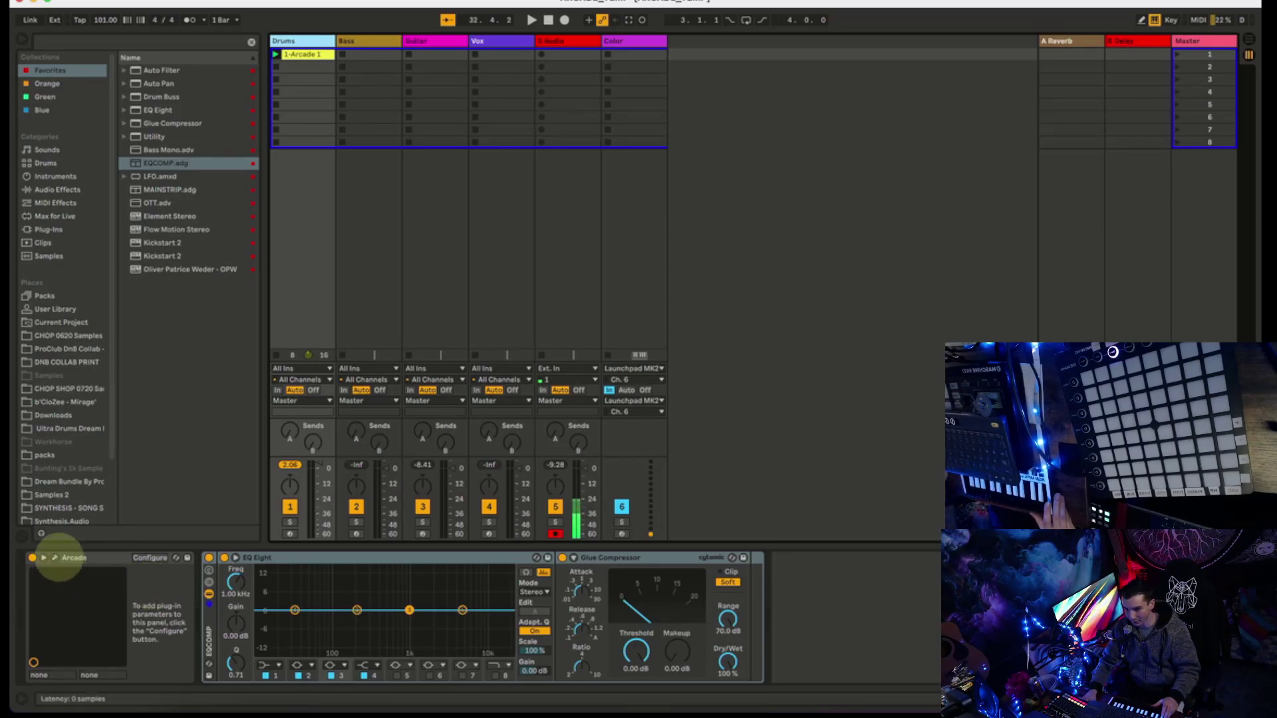
click(55, 558)
drag(782, 156, 792, 108)
click(795, 119)
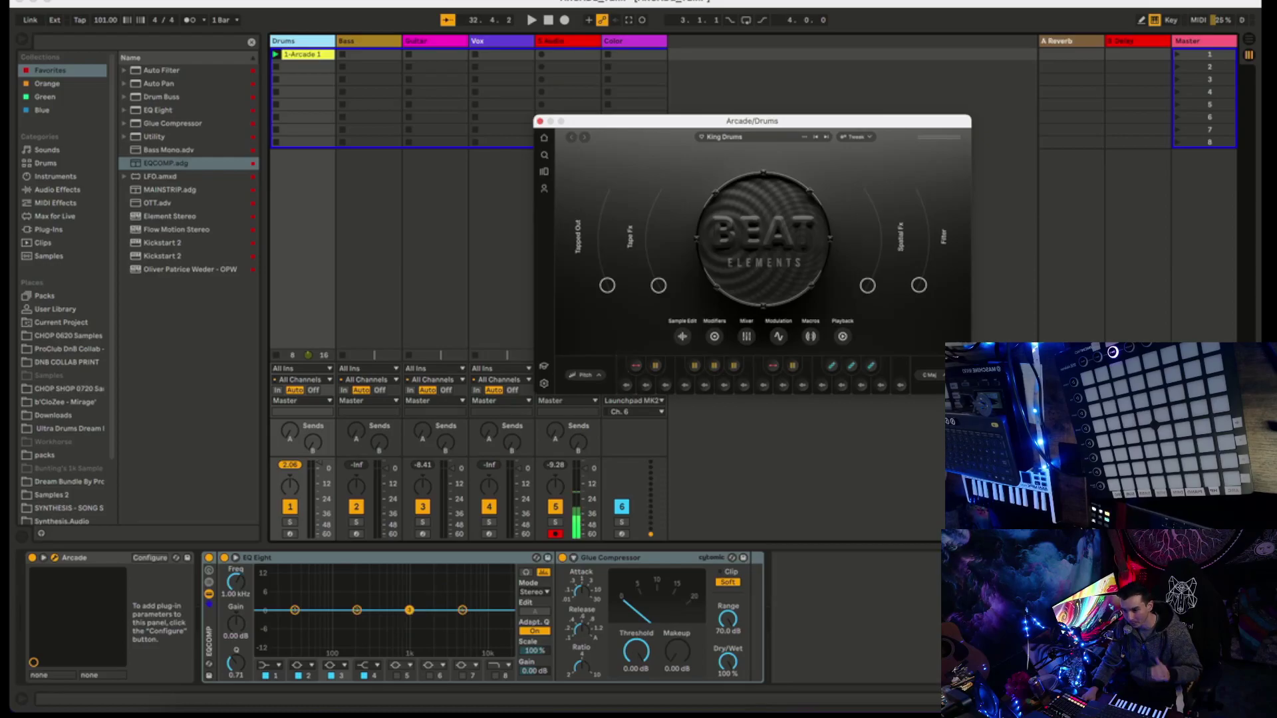
Configure the Drums Arcade device to expose its Tapped Out, Tape Fx, Spatial Fx and Filter sliders as parameters.
click(151, 558)
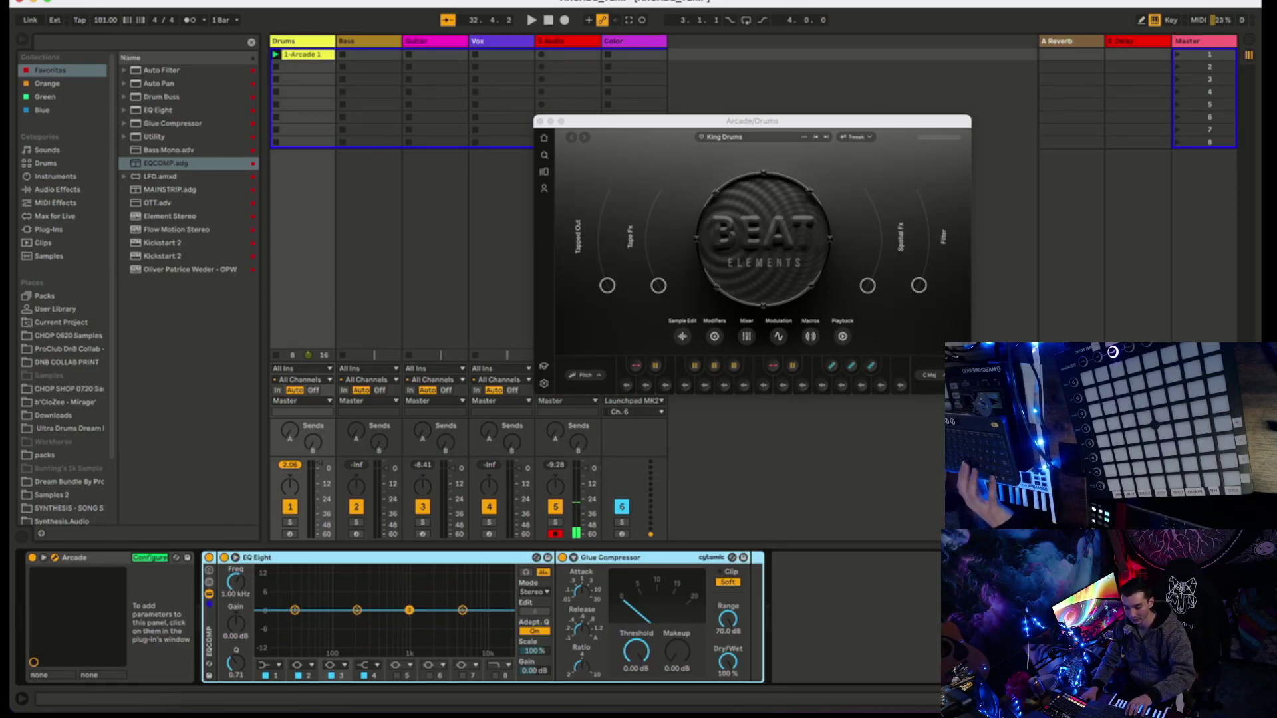
click(608, 285)
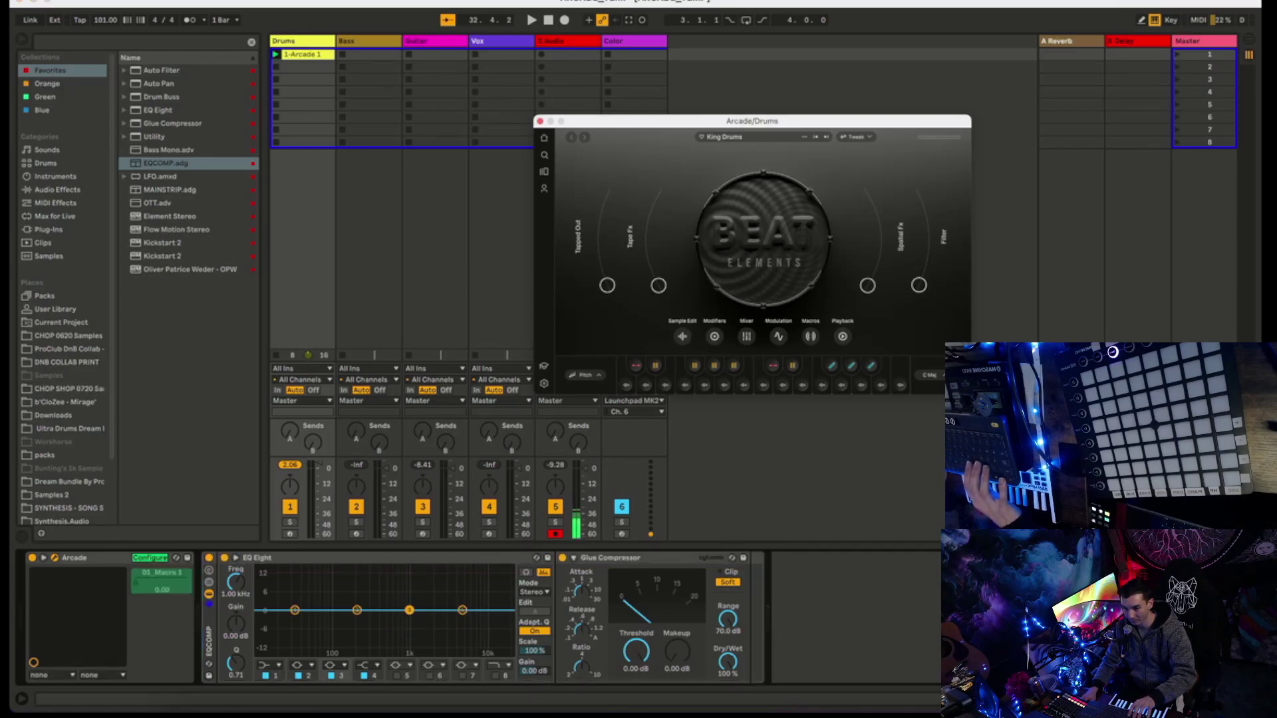
click(659, 286)
click(867, 285)
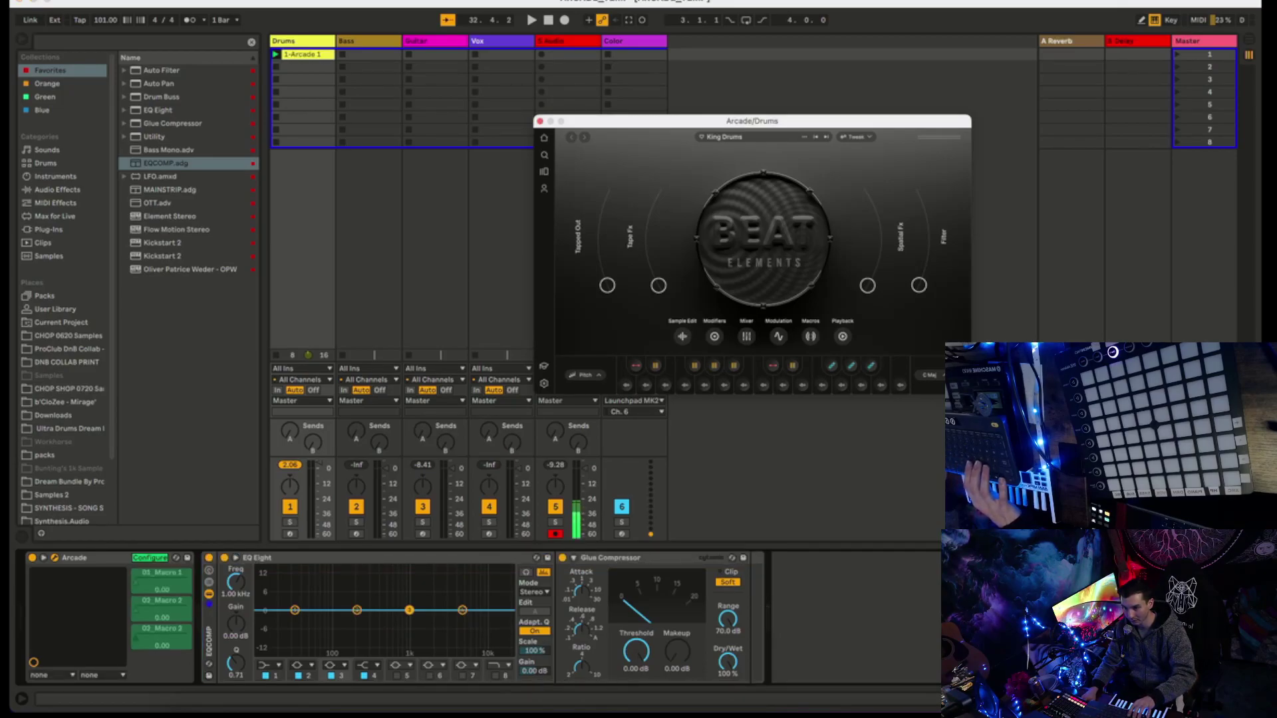
click(918, 286)
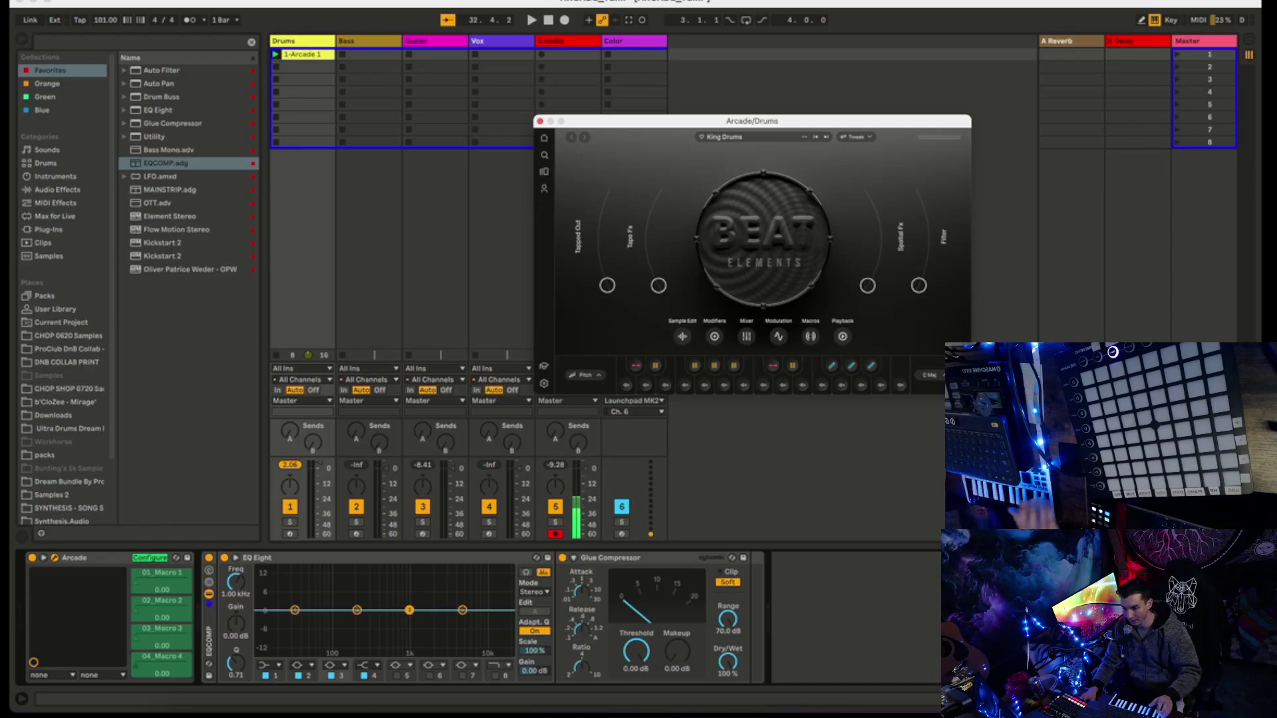
click(150, 558)
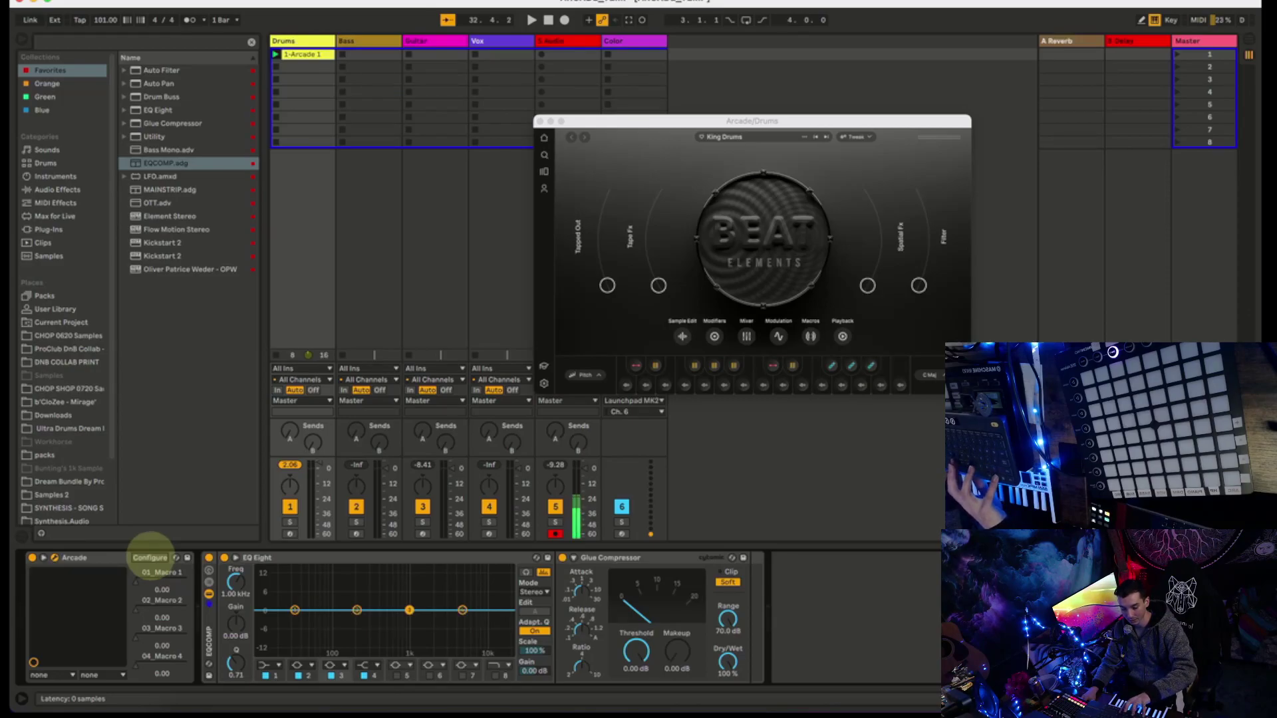
MIDI-map the Drums Arcade Macros 1 to 4 to CC 29, 30, 31 and 32 on channel 9.
key(super+m)
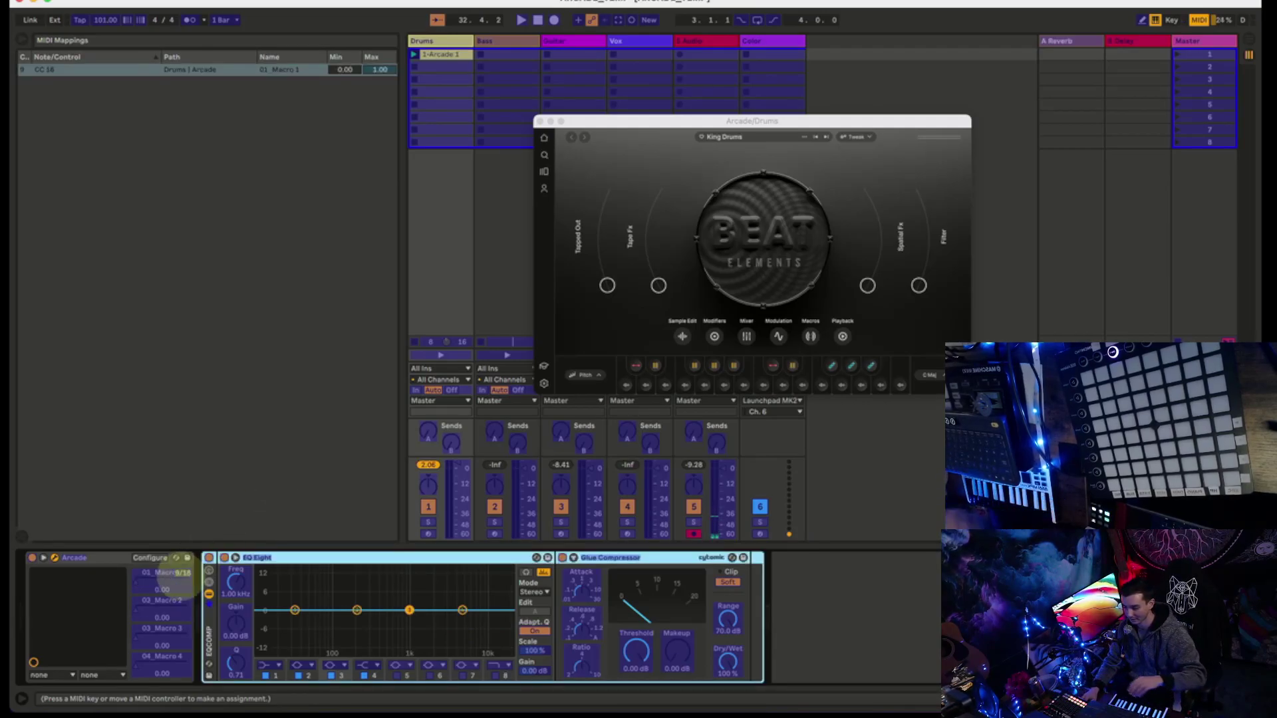
click(156, 579)
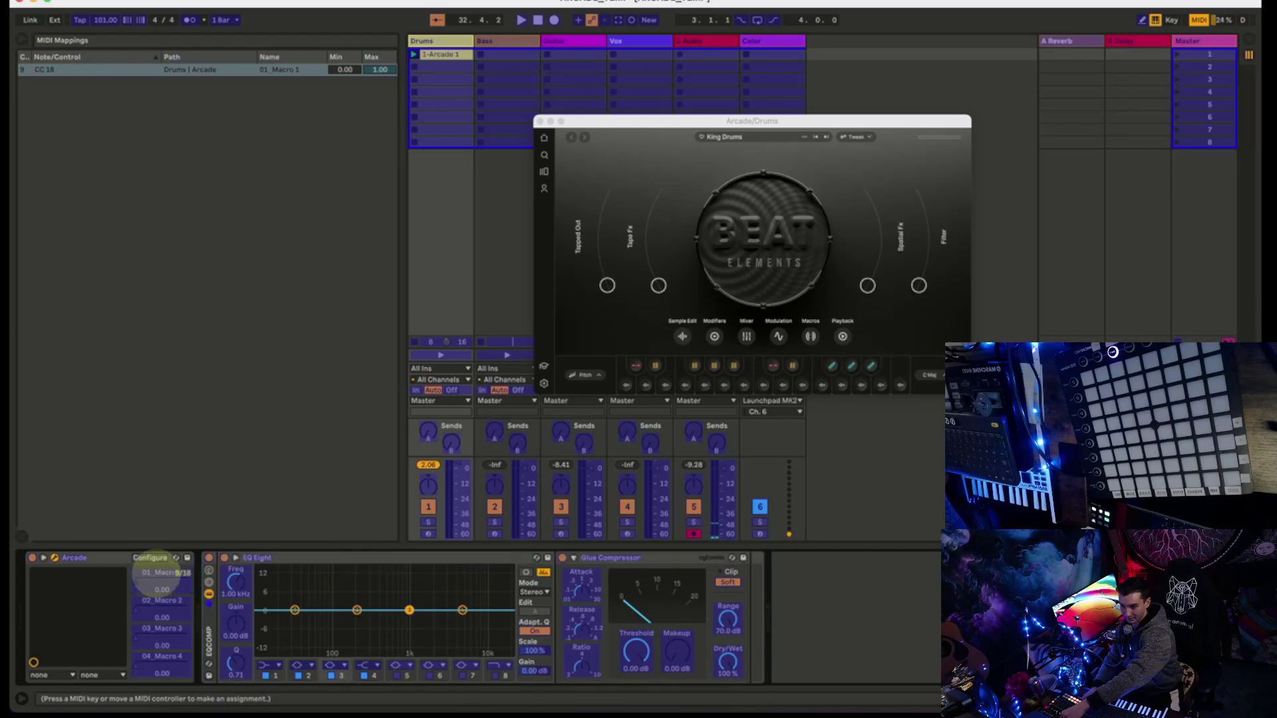
click(171, 601)
click(153, 629)
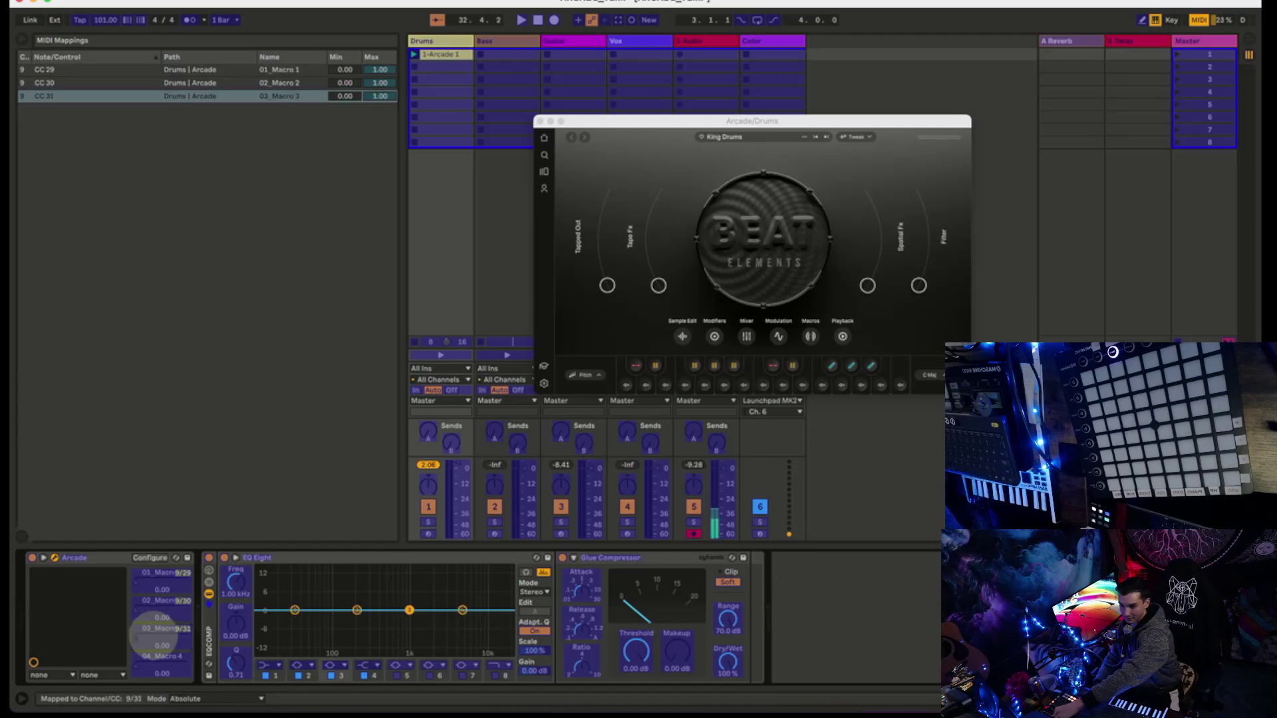
click(165, 658)
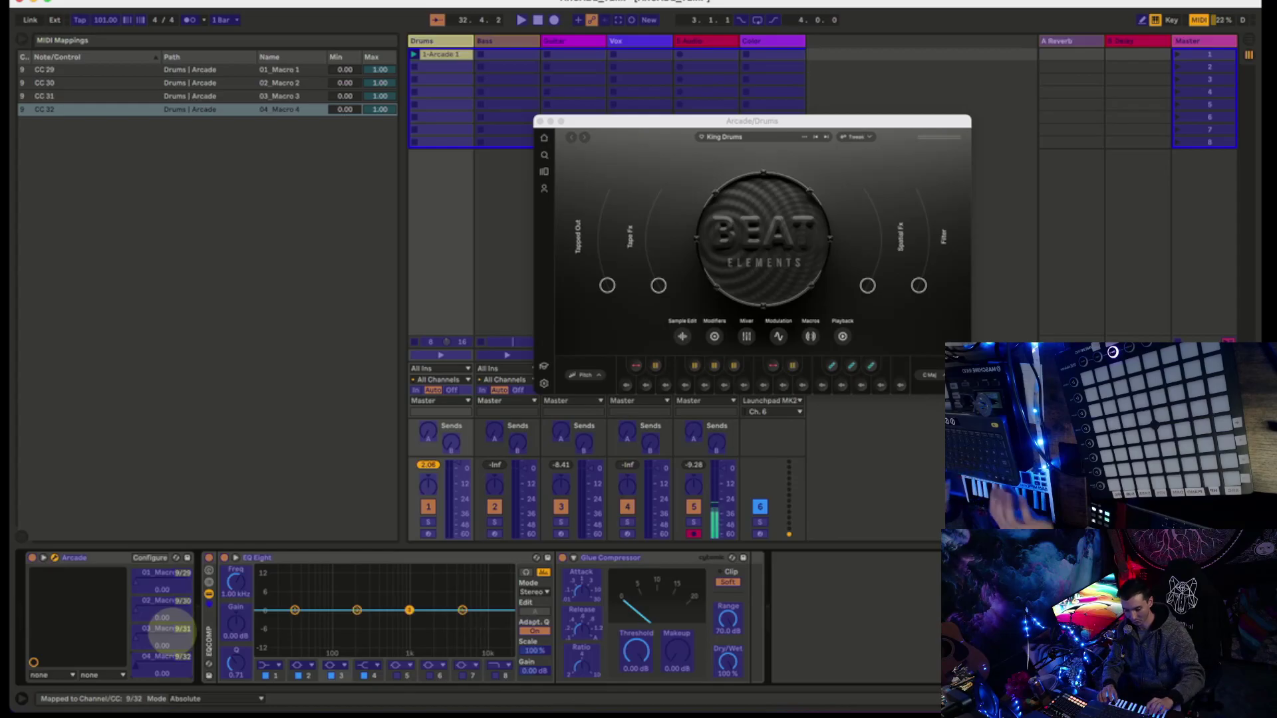
key(super+m)
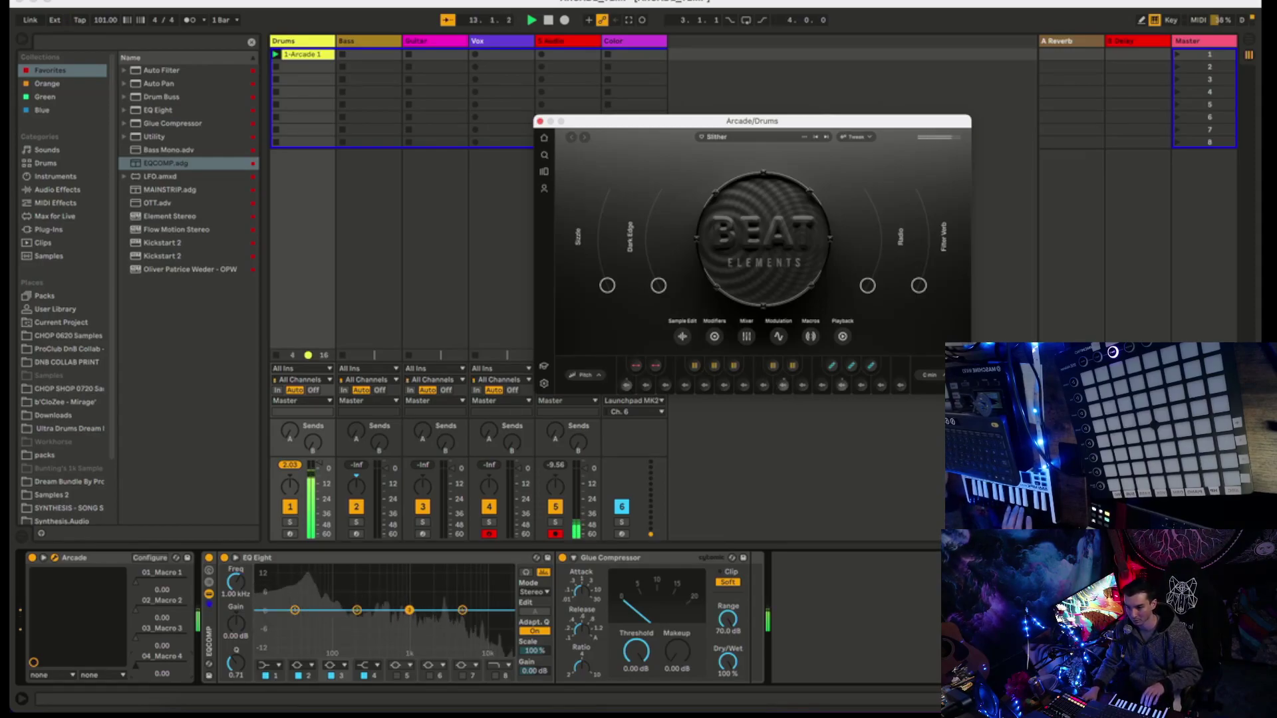
Disarm the Vox track, then open the Guitar track's Arcade window and move it clear of the track columns.
click(489, 534)
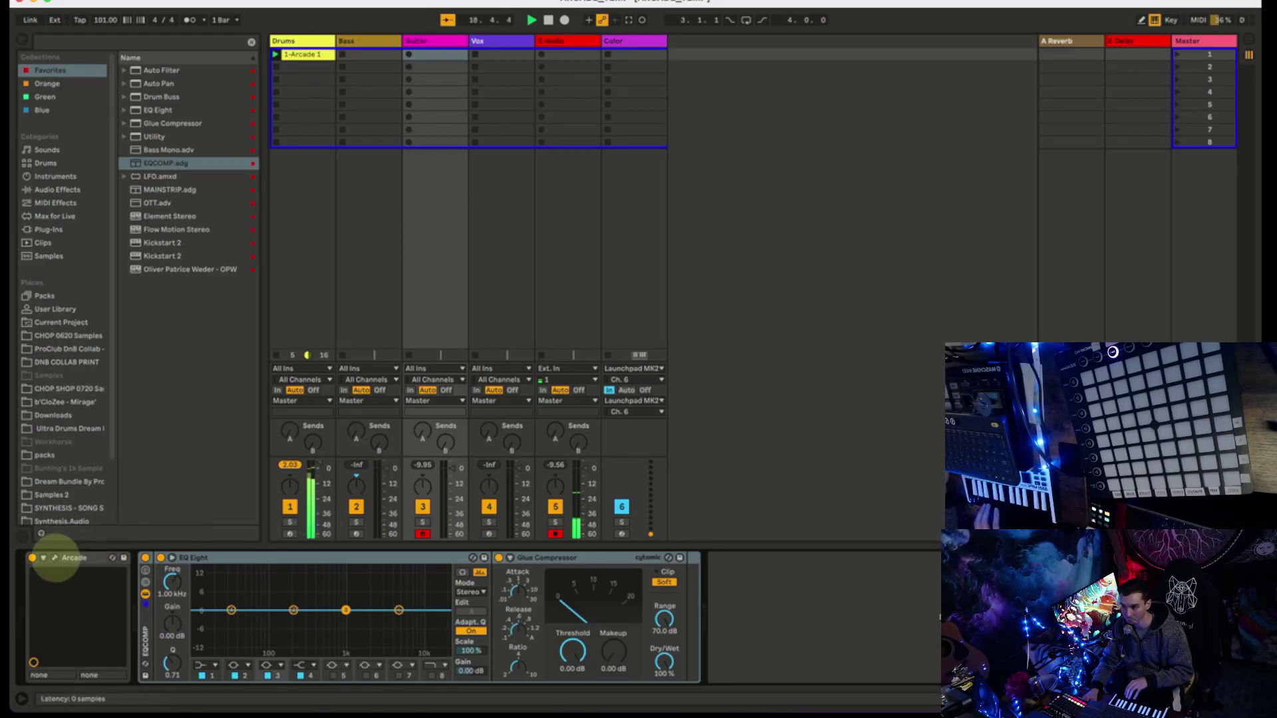
click(56, 558)
click(629, 107)
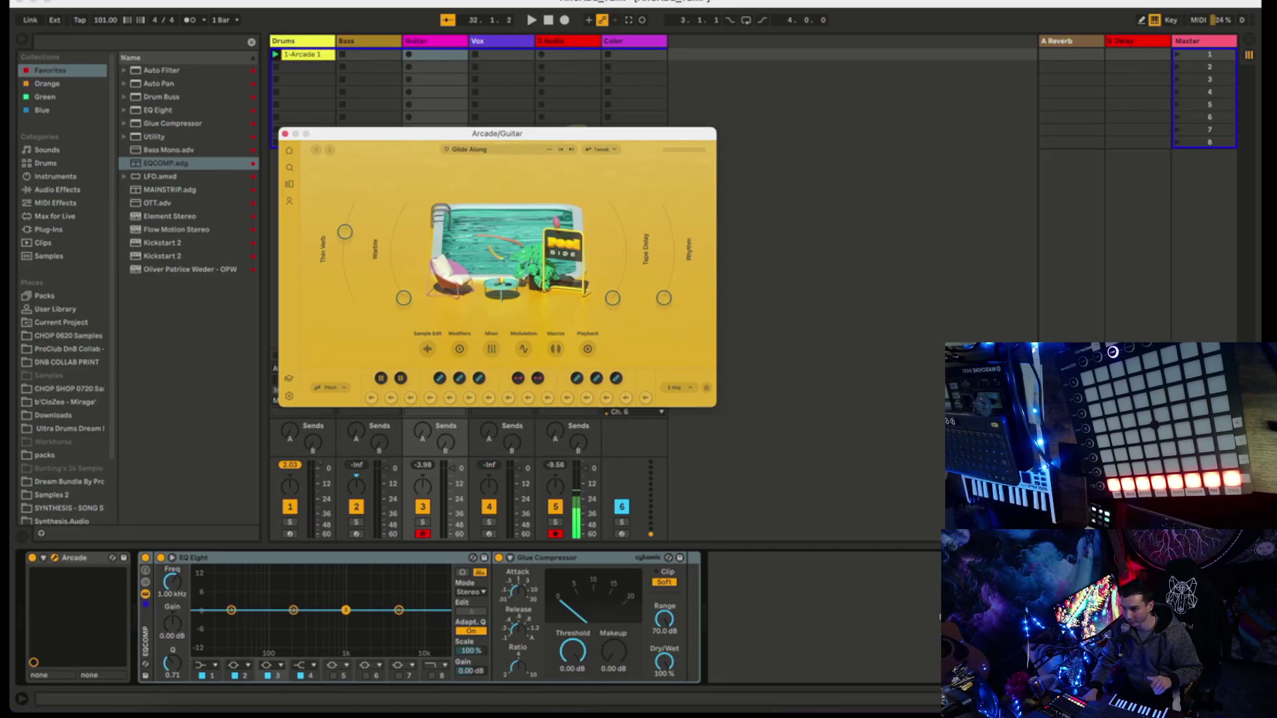
drag(399, 133, 779, 123)
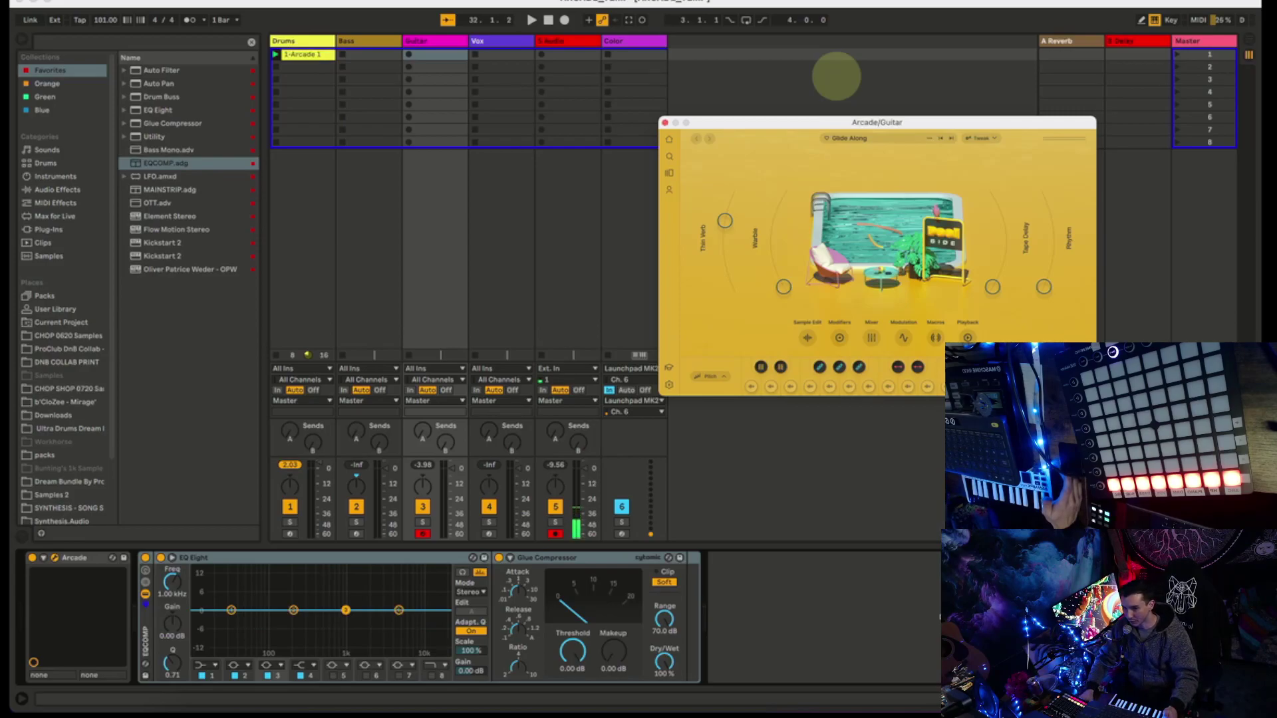
Open the Bass track's Arcade plug-in window and unfold the device's parameter area.
click(299, 37)
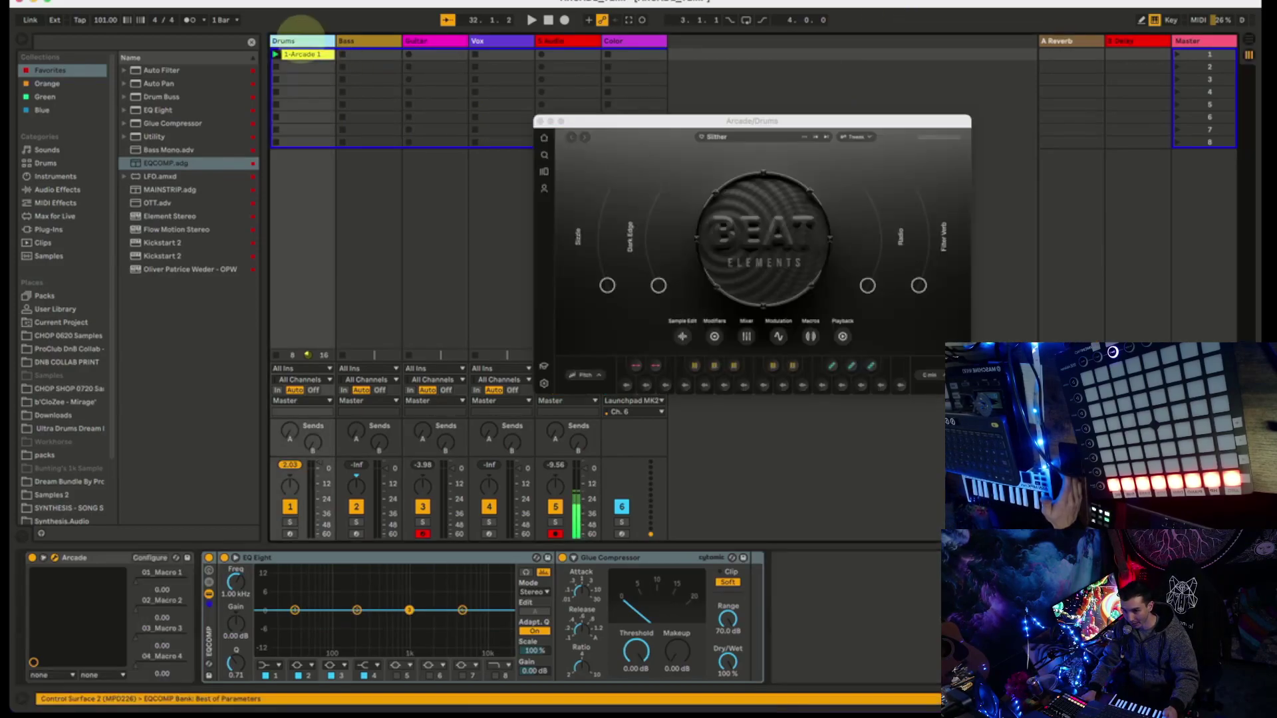
click(376, 43)
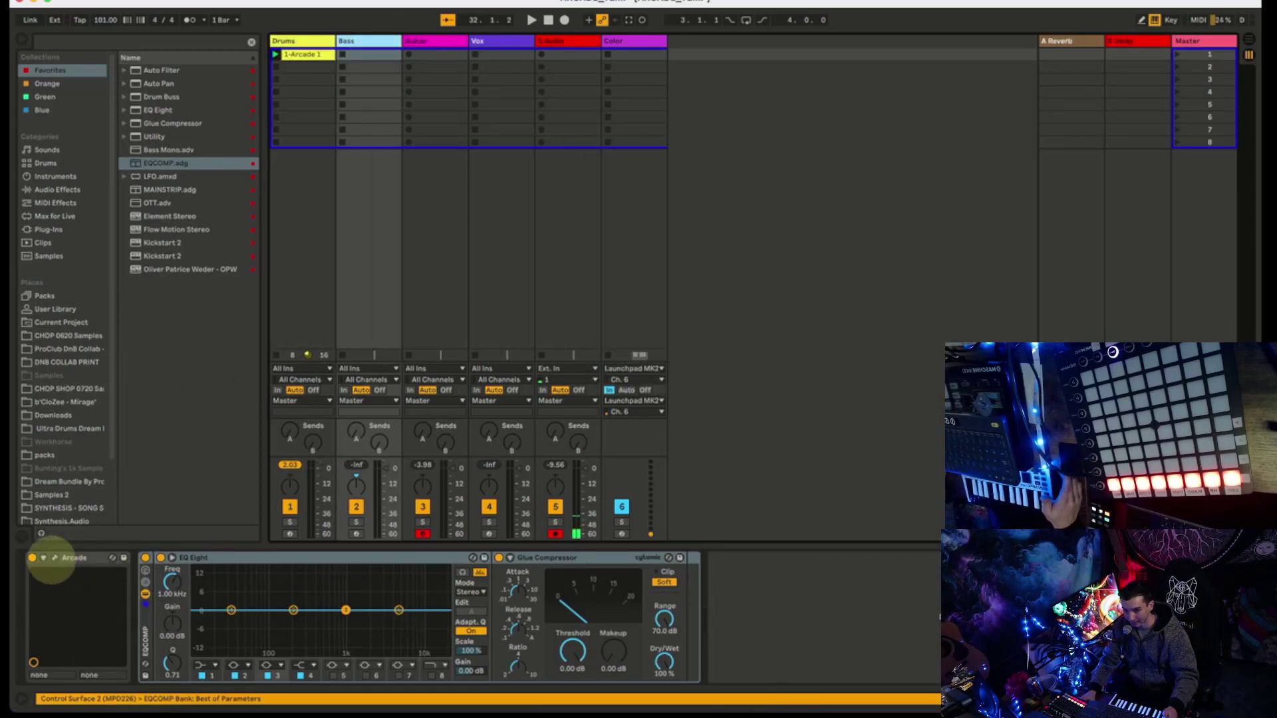
click(55, 557)
click(43, 557)
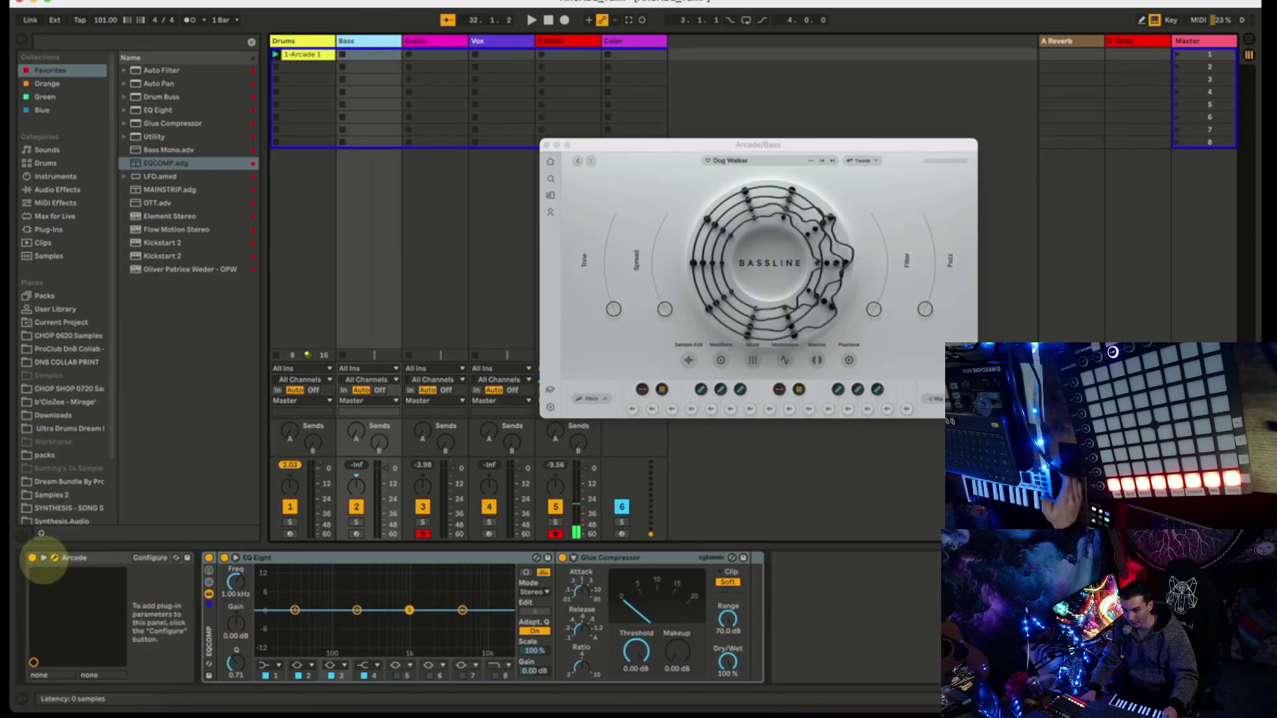
click(765, 143)
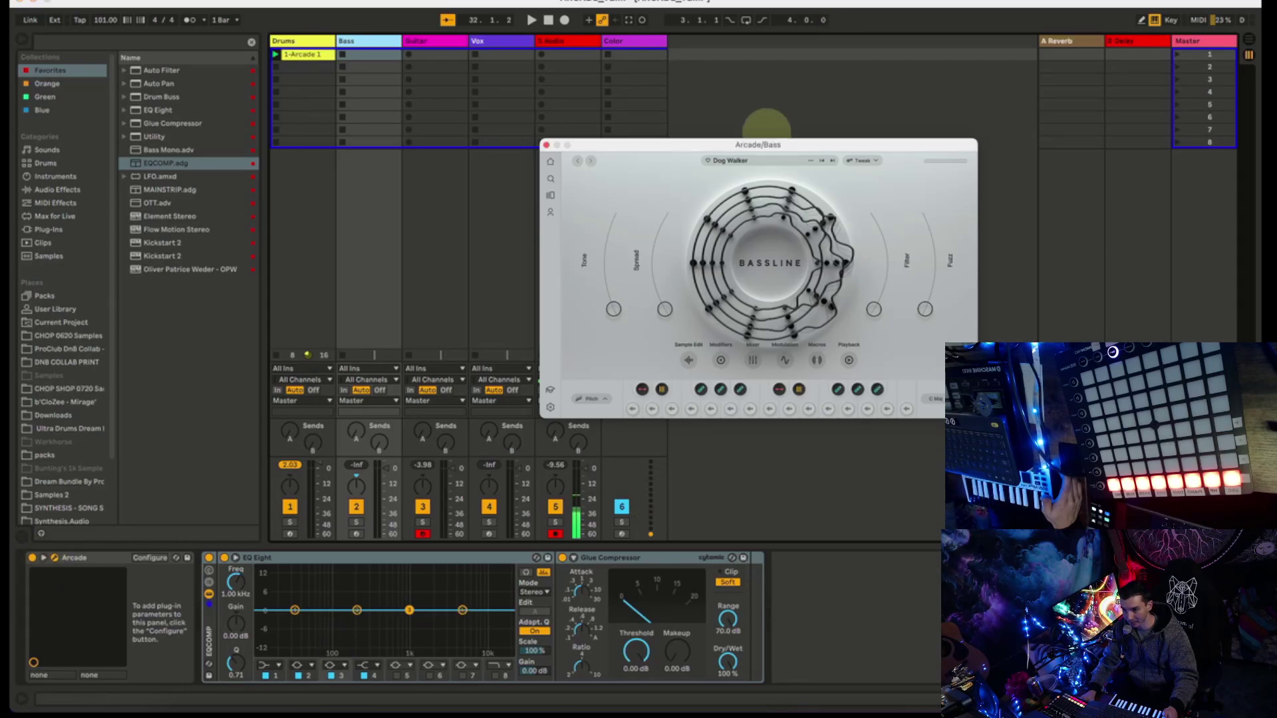
Configure the Bass Arcade device to expose its Tone, Spread, Filter and Fuzz sliders as parameters.
click(150, 557)
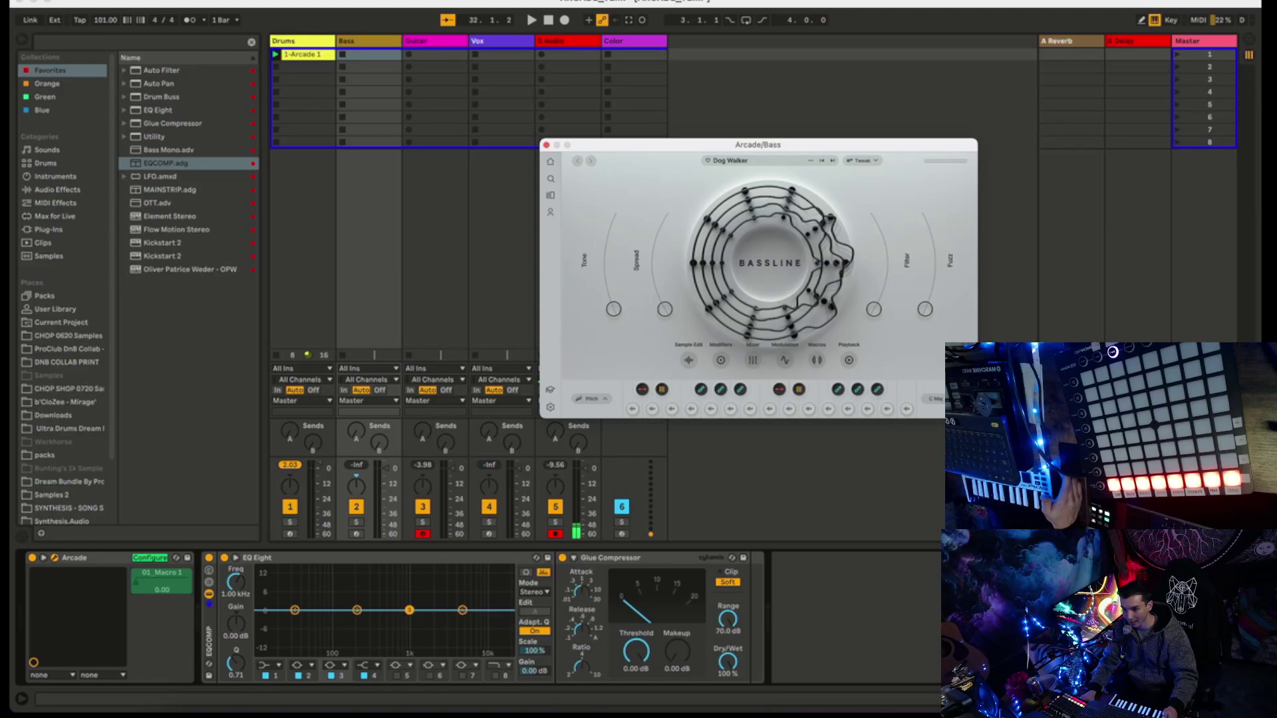
click(664, 310)
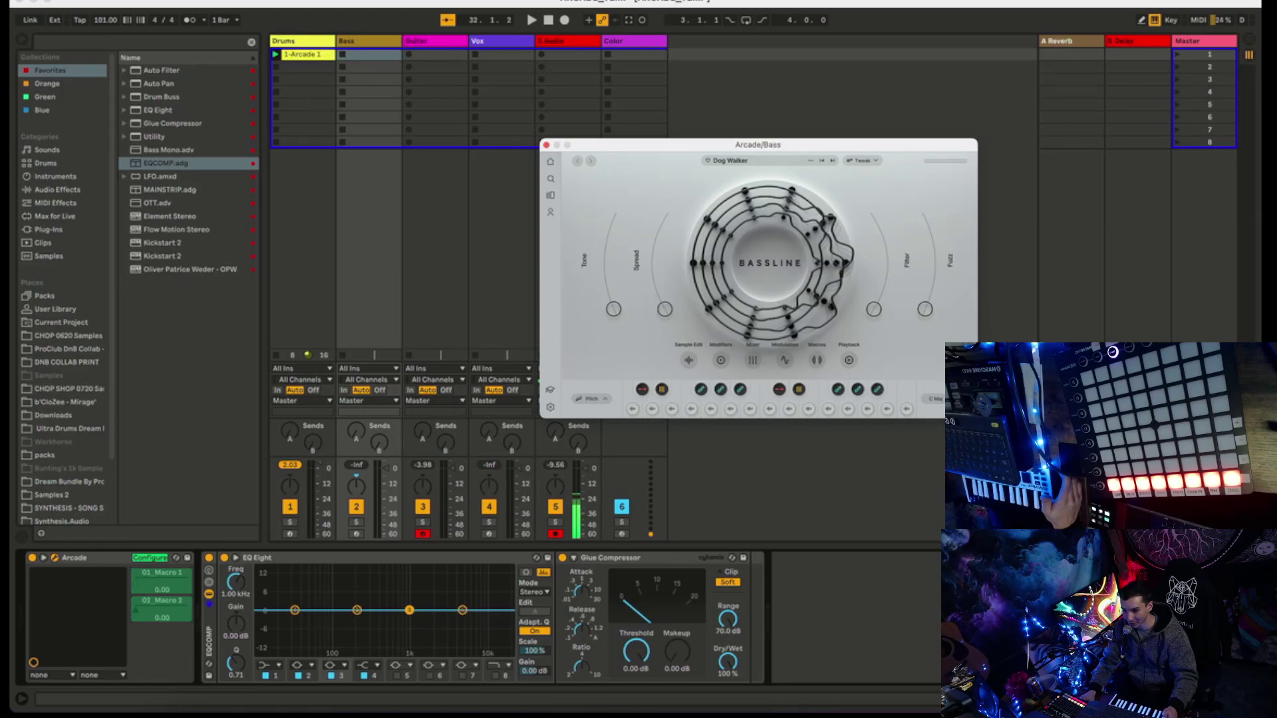
click(874, 309)
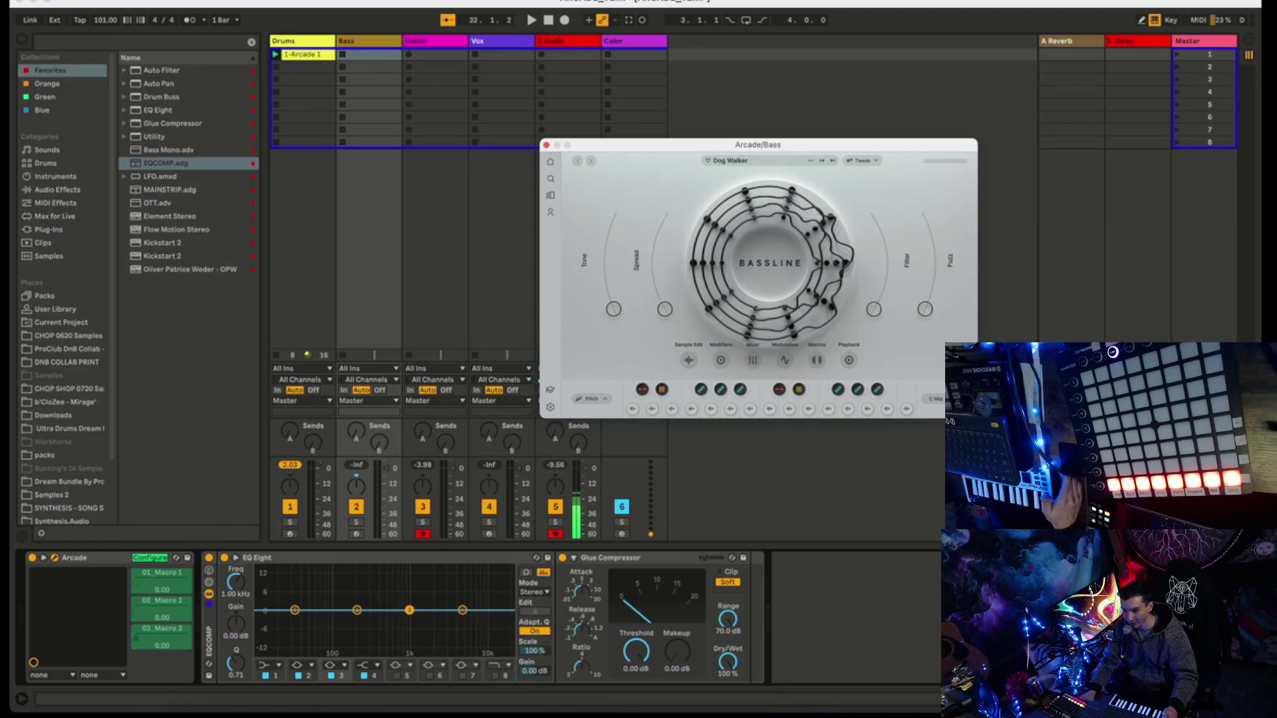
click(925, 310)
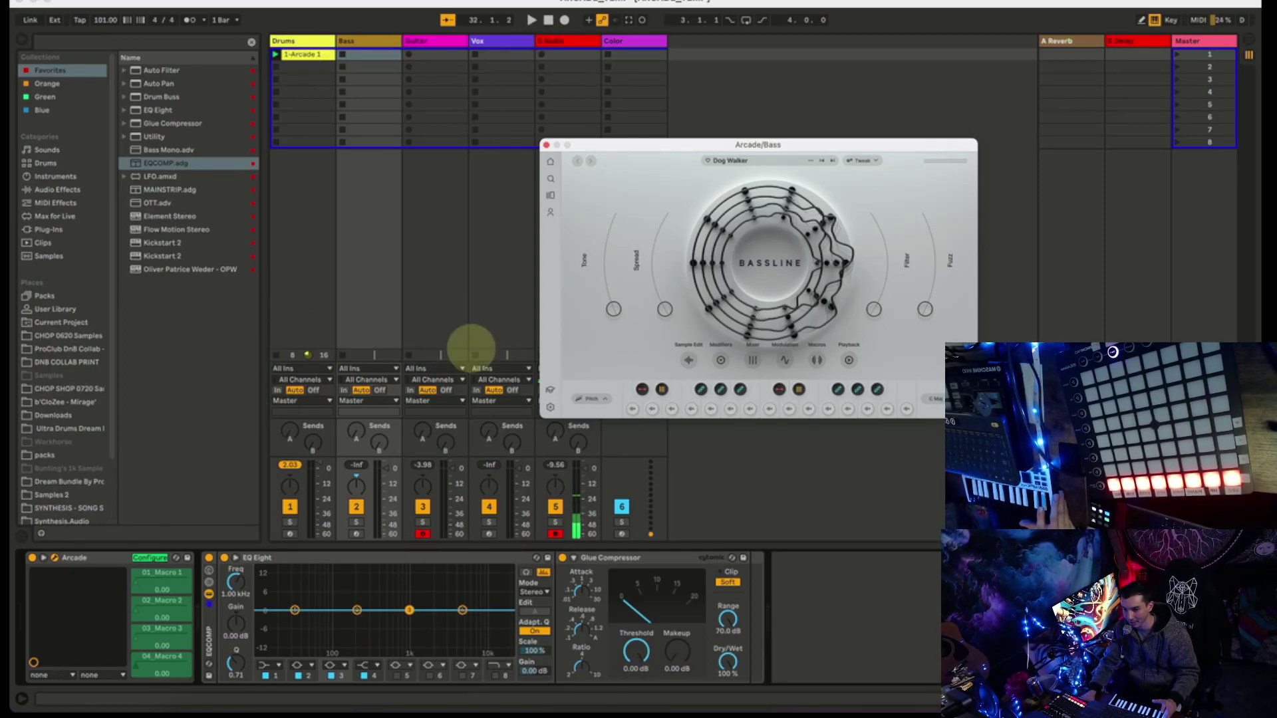
click(159, 558)
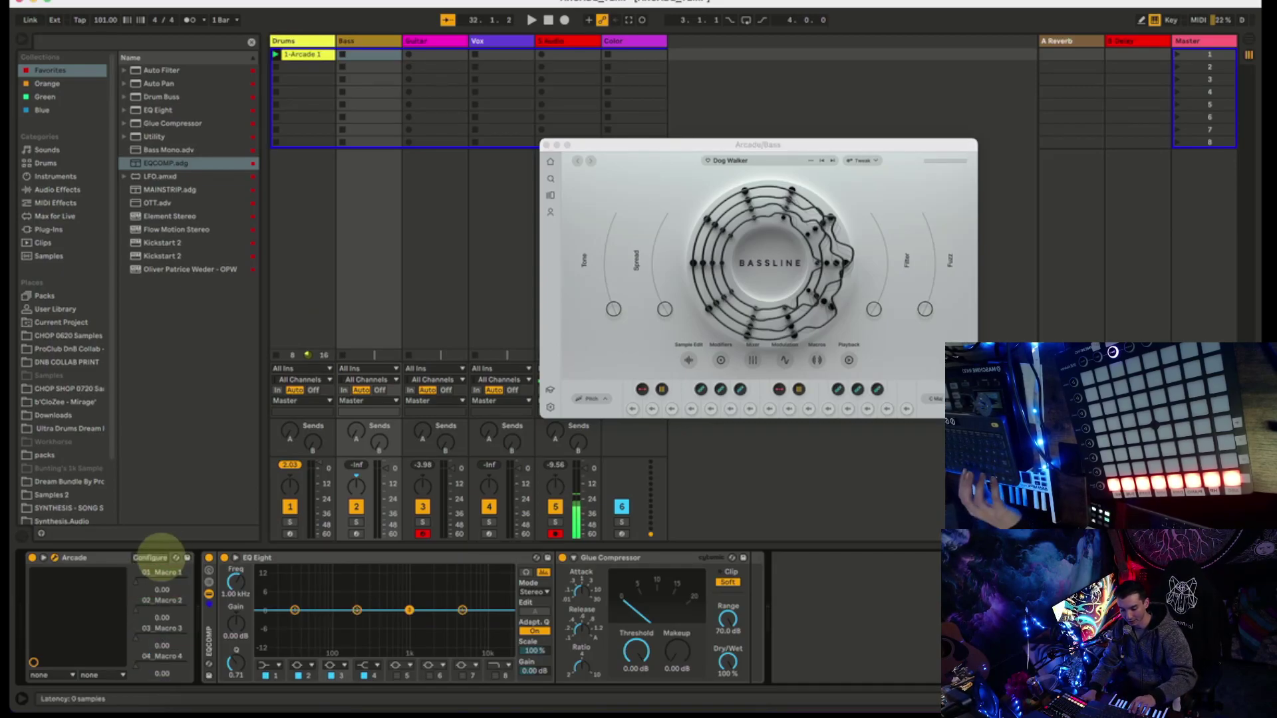
MIDI-map the Bass Arcade Macros 1 to 4 to CC 29, 30, 31 and 32 on channel 9.
key(super+m)
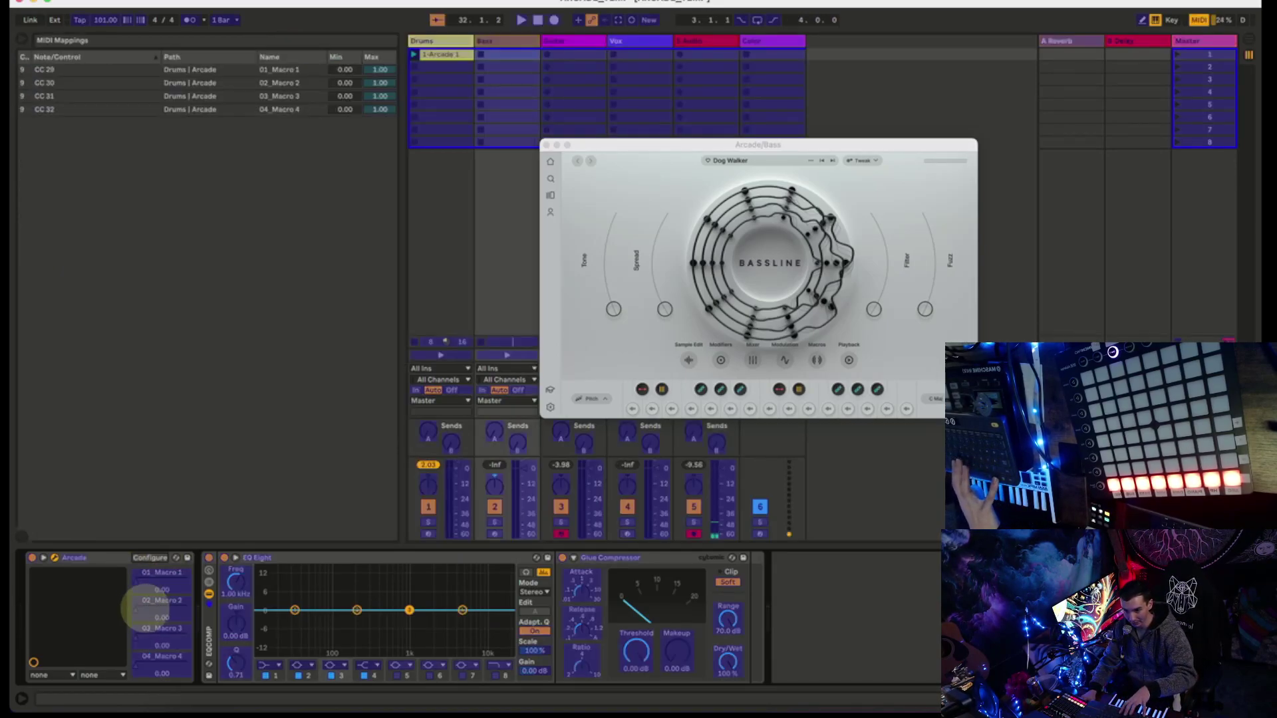
click(140, 582)
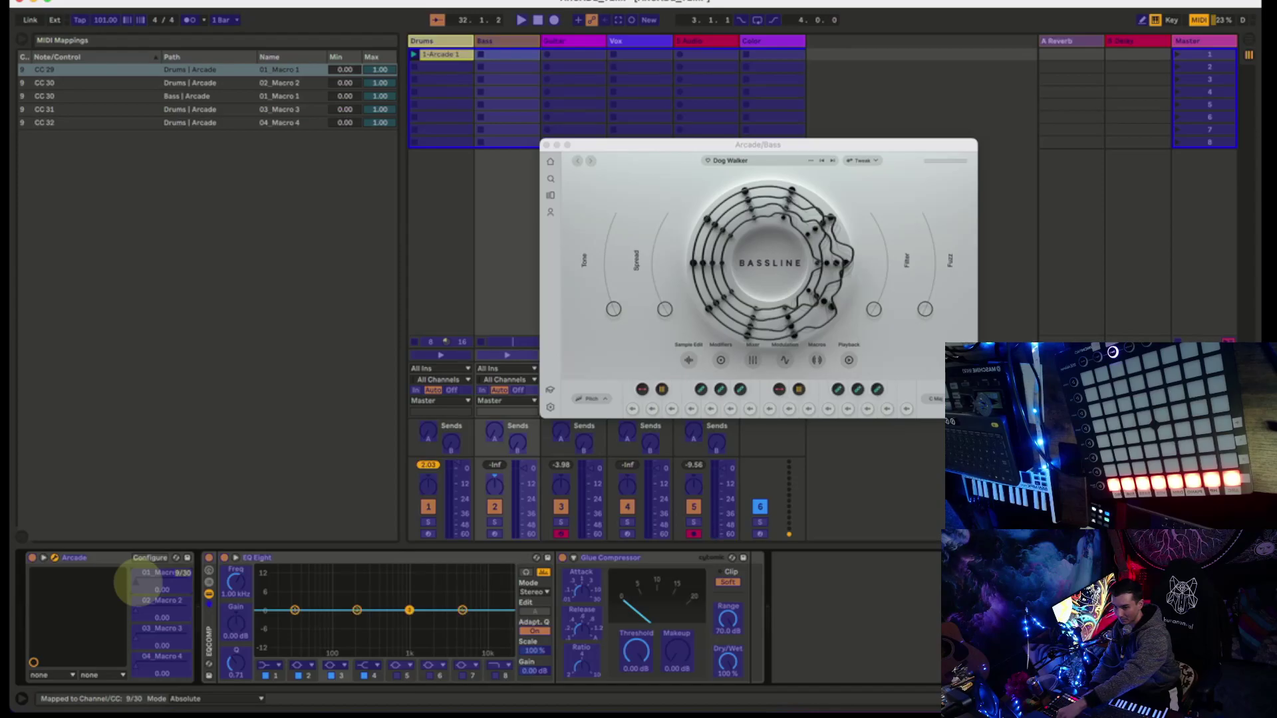
click(141, 607)
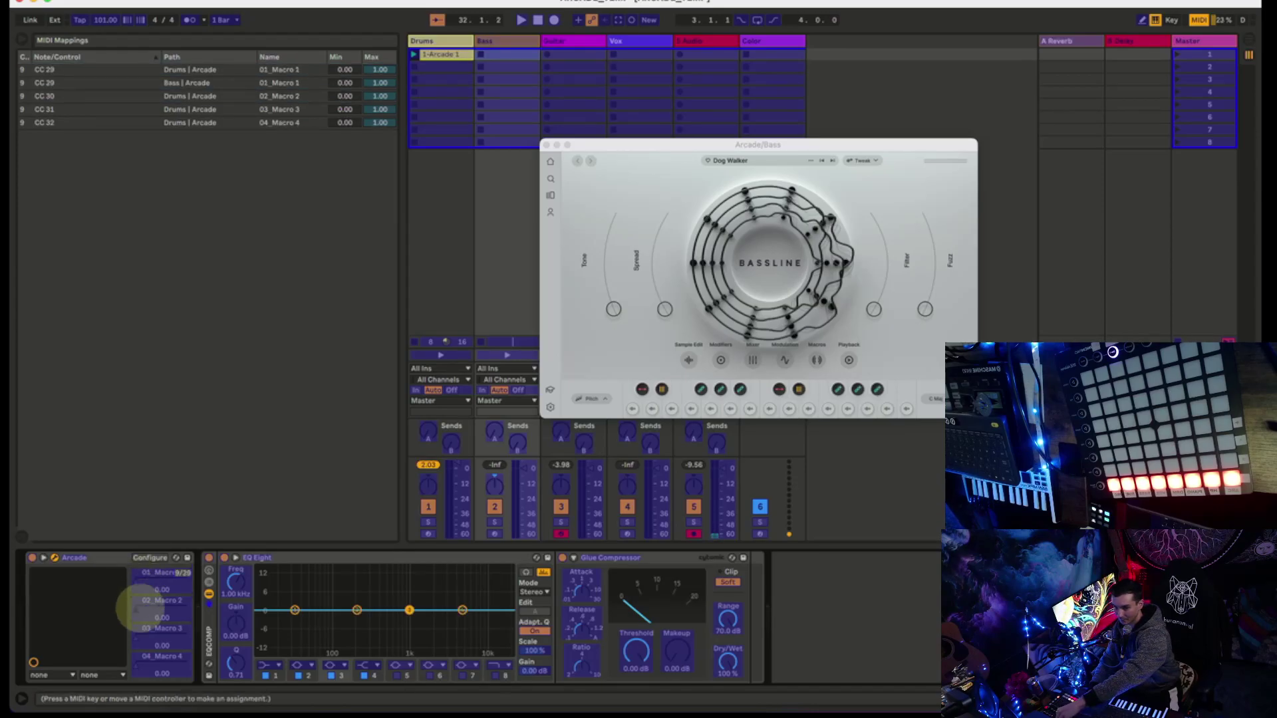
click(141, 631)
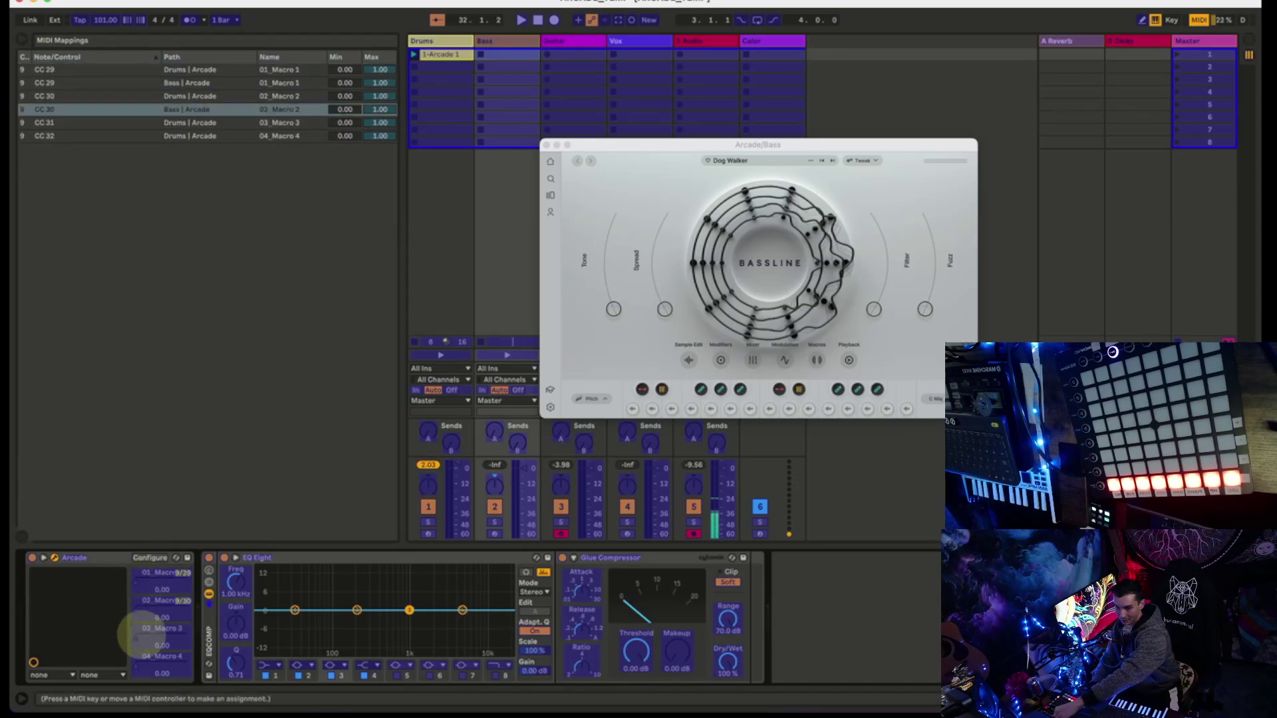
click(143, 659)
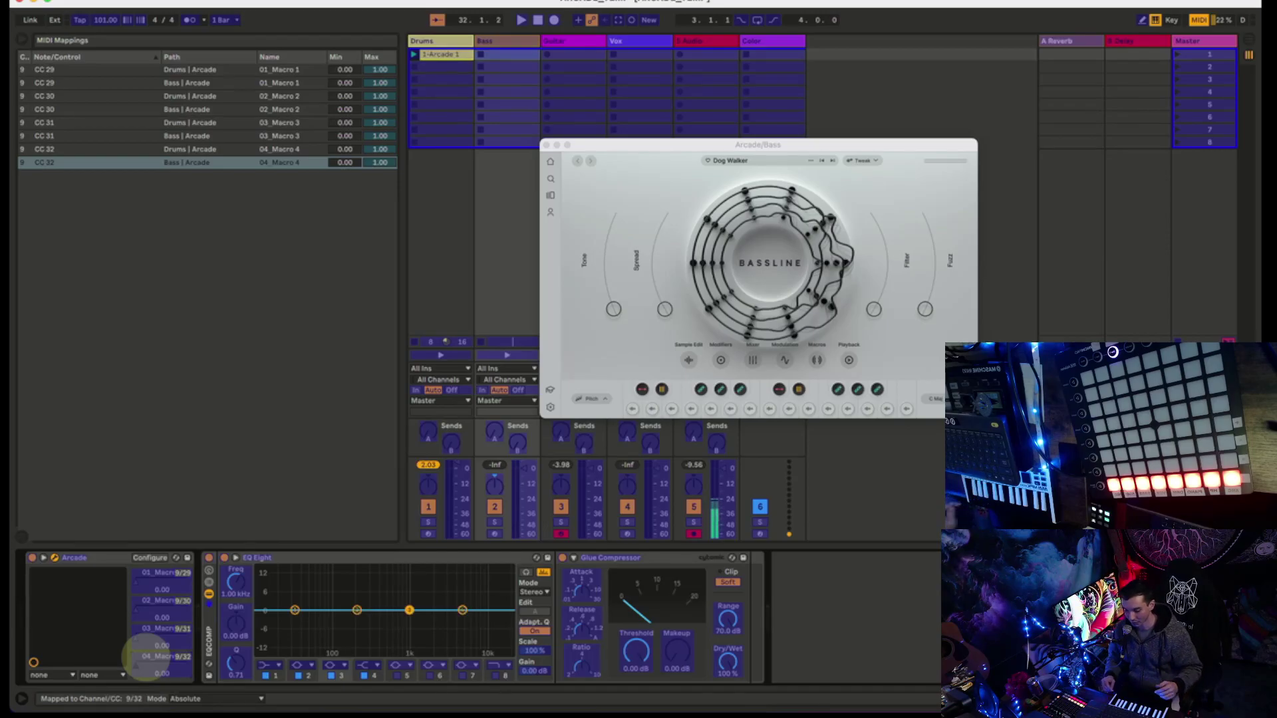
key(super+m)
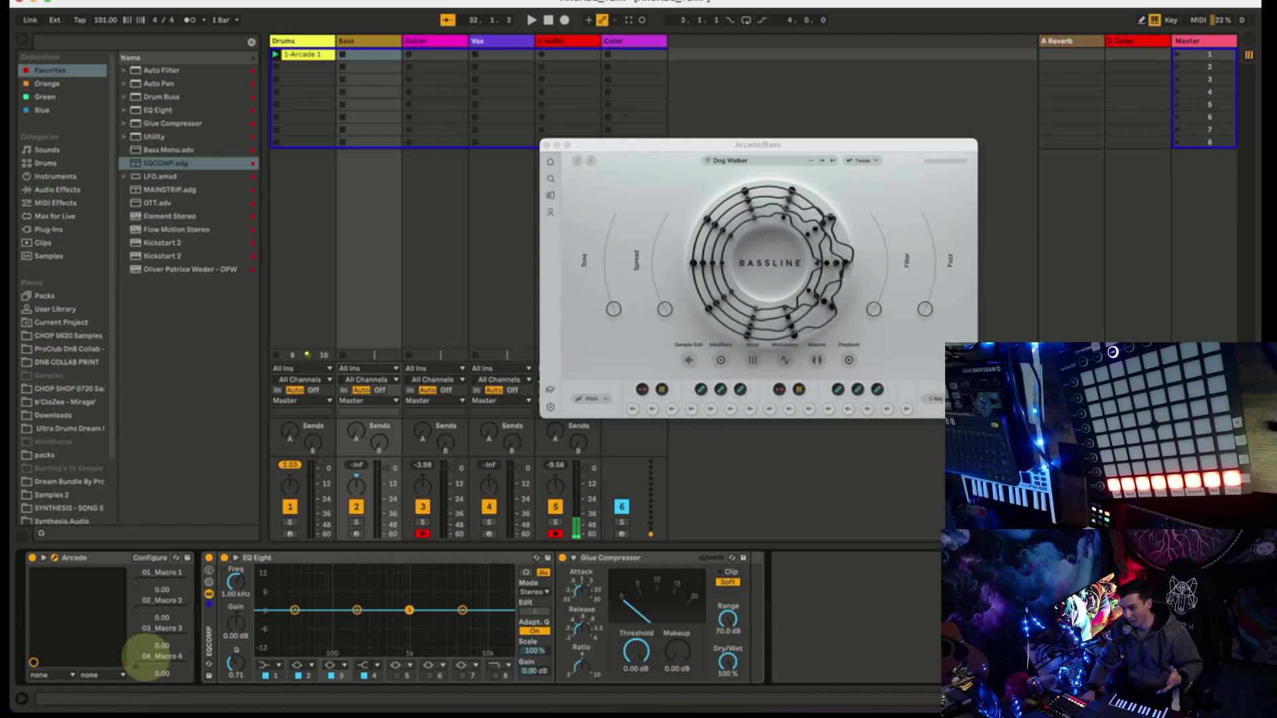
Unfold the Guitar track's Arcade device and configure it to expose its four macro sliders as parameters.
click(452, 42)
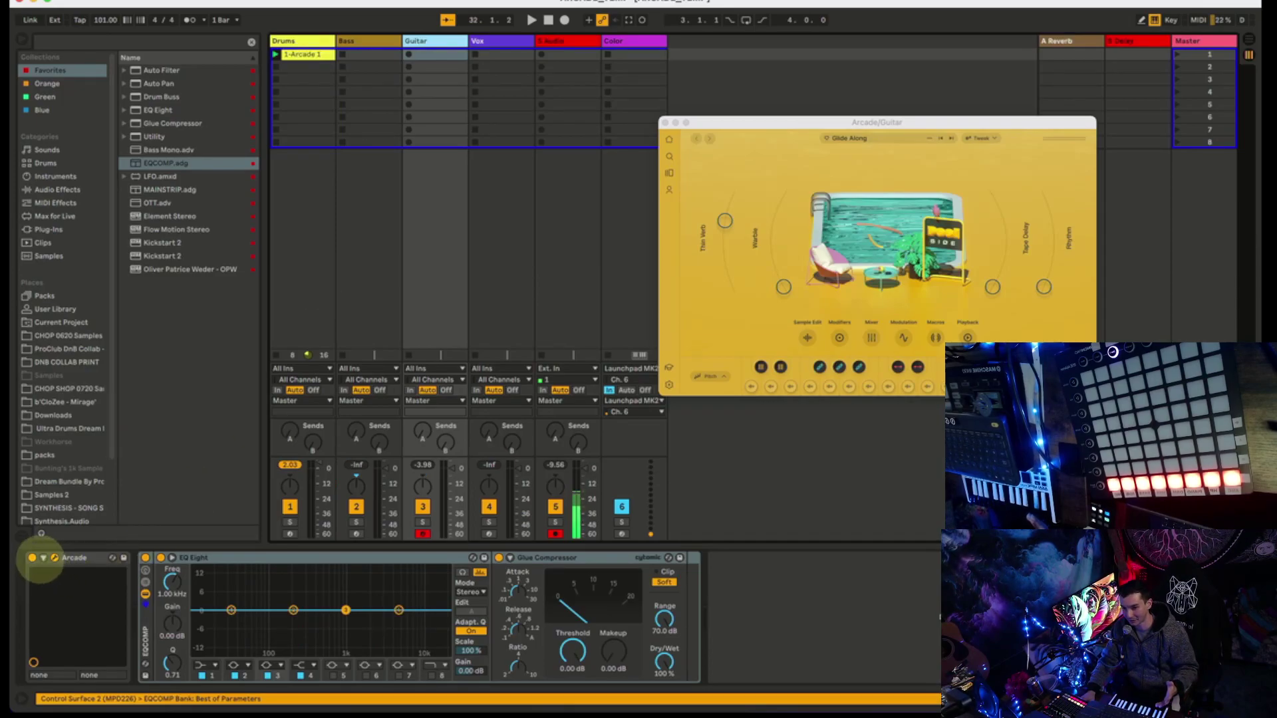
click(43, 557)
click(152, 557)
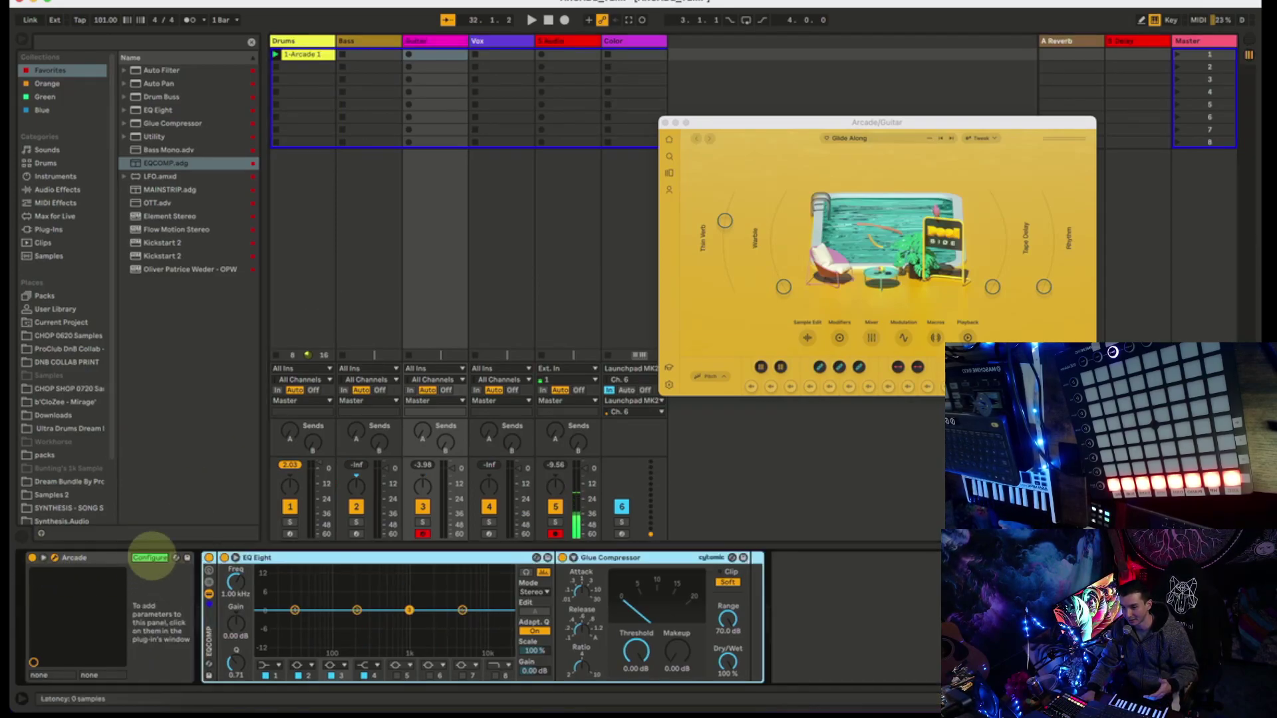
drag(725, 221, 733, 287)
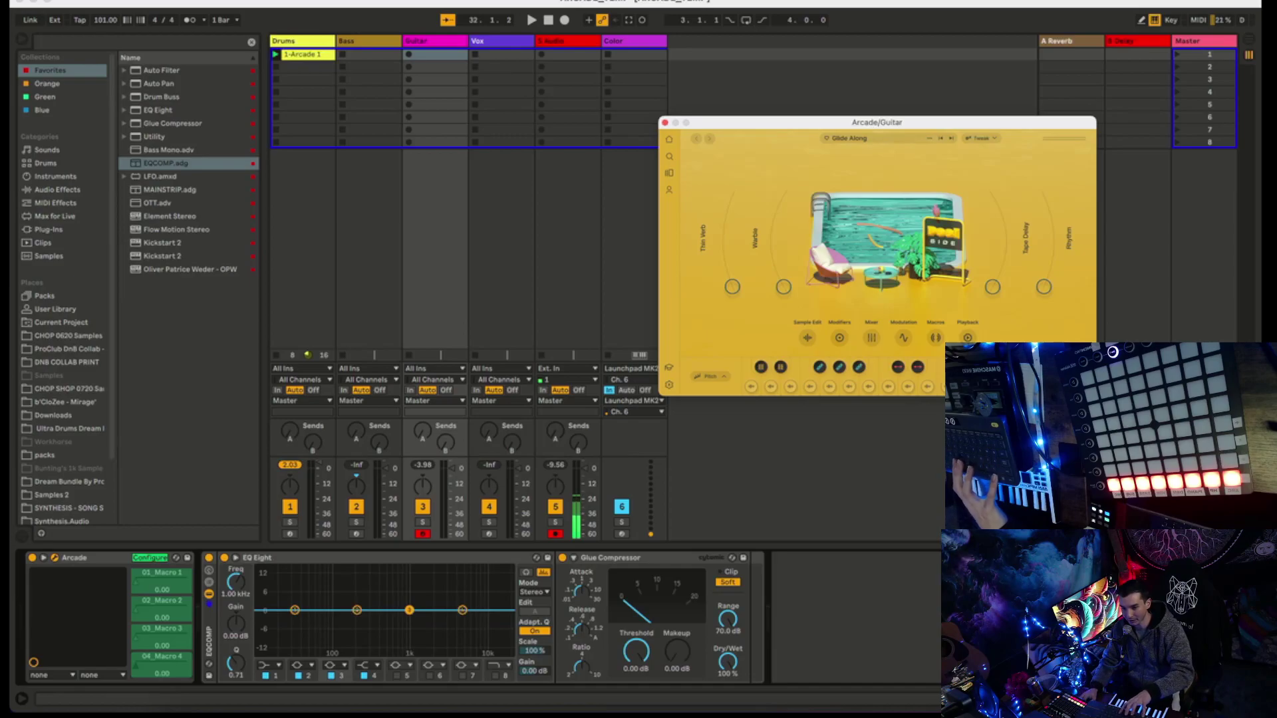
MIDI-map the Guitar Arcade Macros 1 to 4 to CC 29, 30, 31 and 32 on channel 9.
key(super+m)
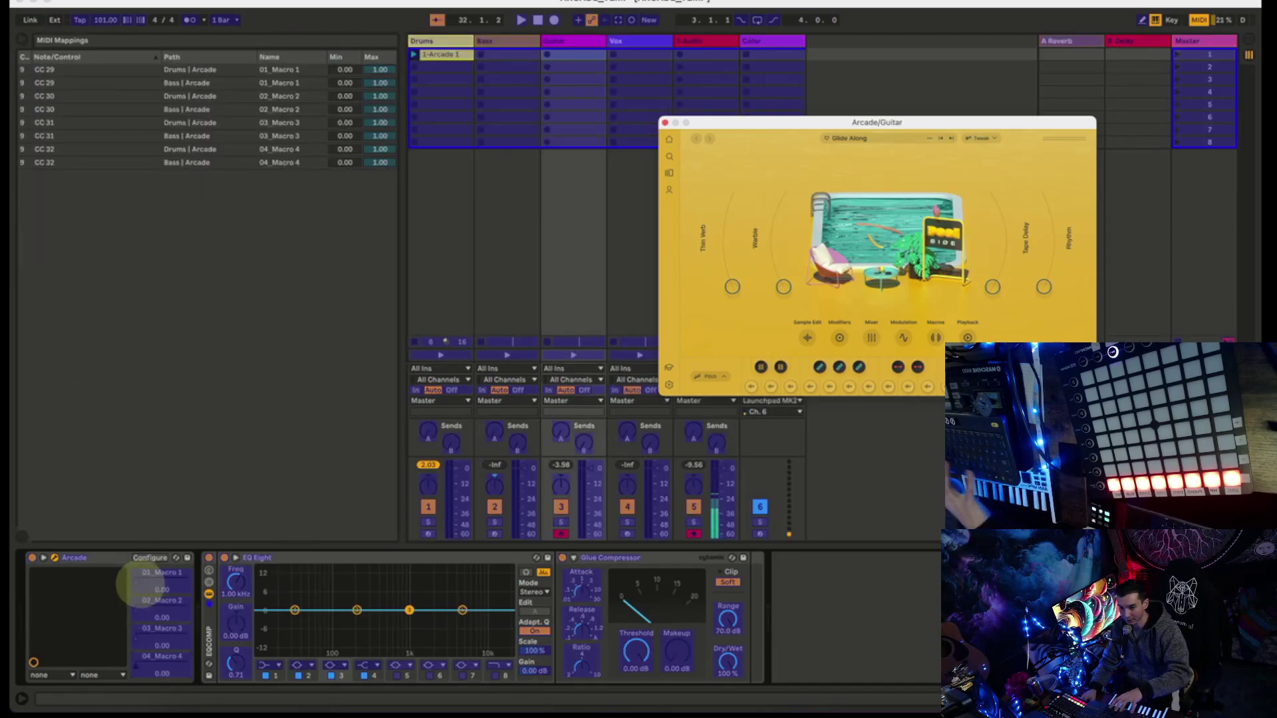
click(147, 583)
click(153, 606)
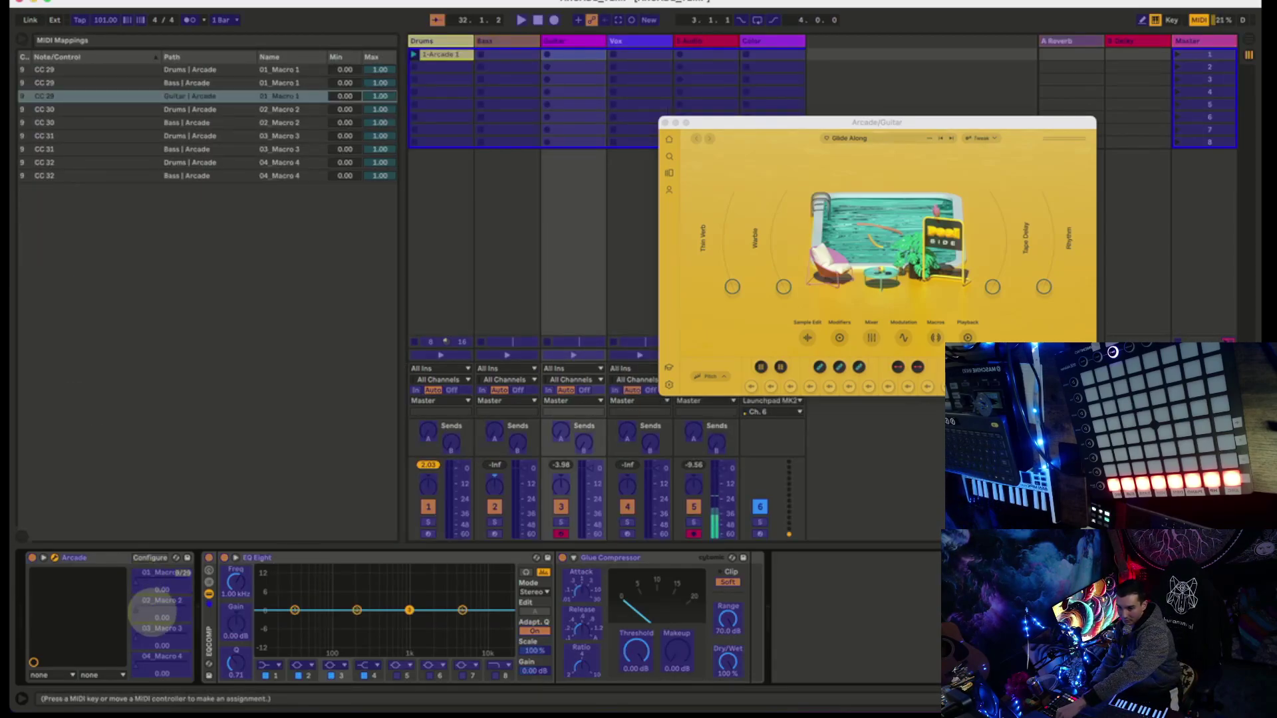
click(160, 628)
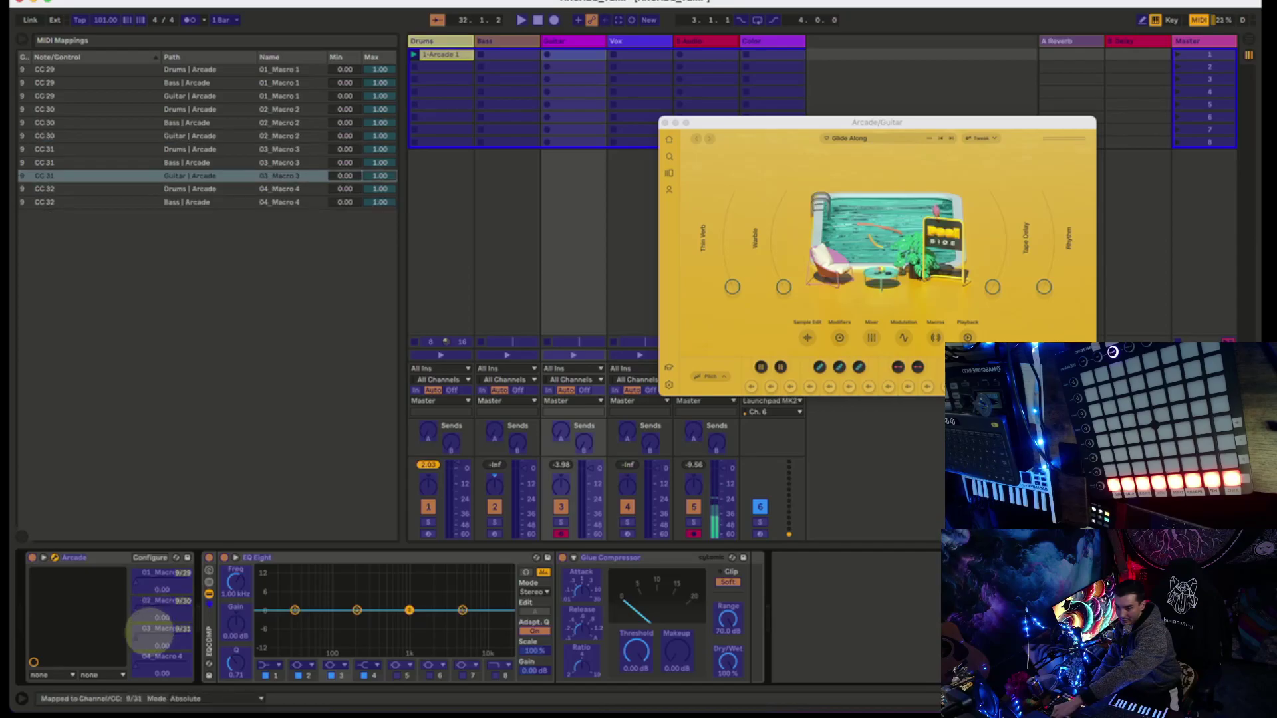
click(163, 657)
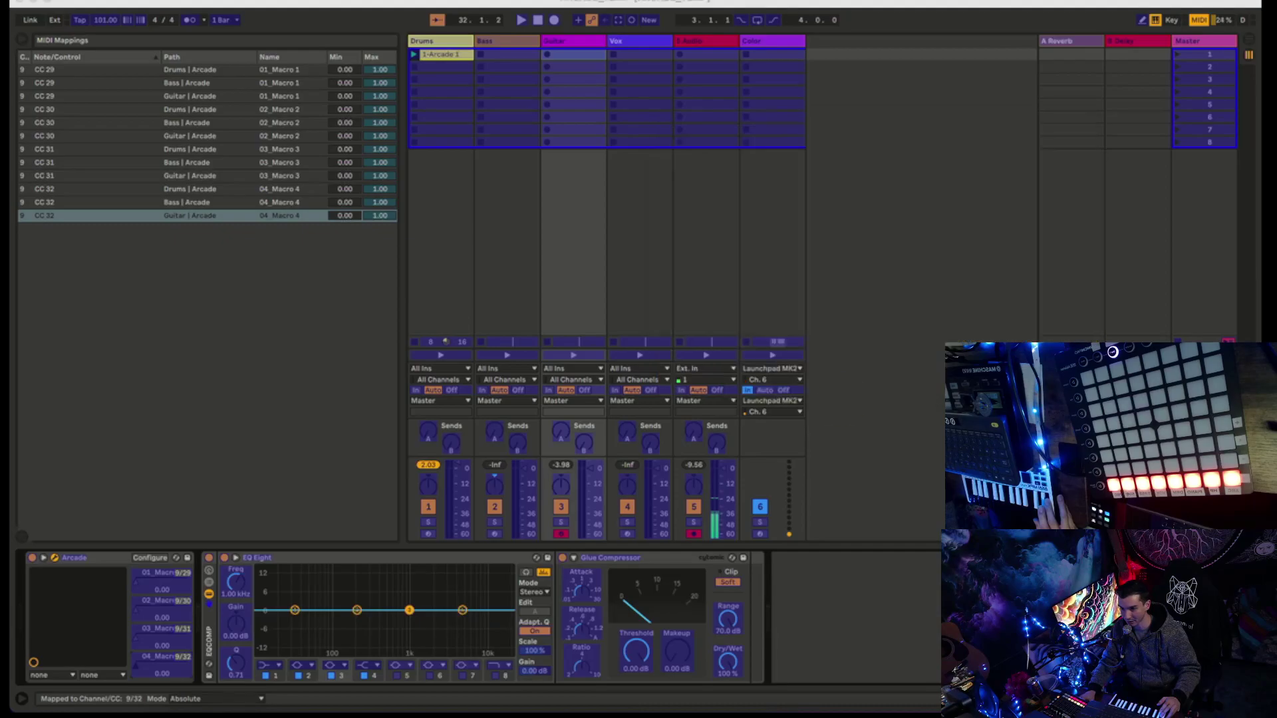
click(246, 3)
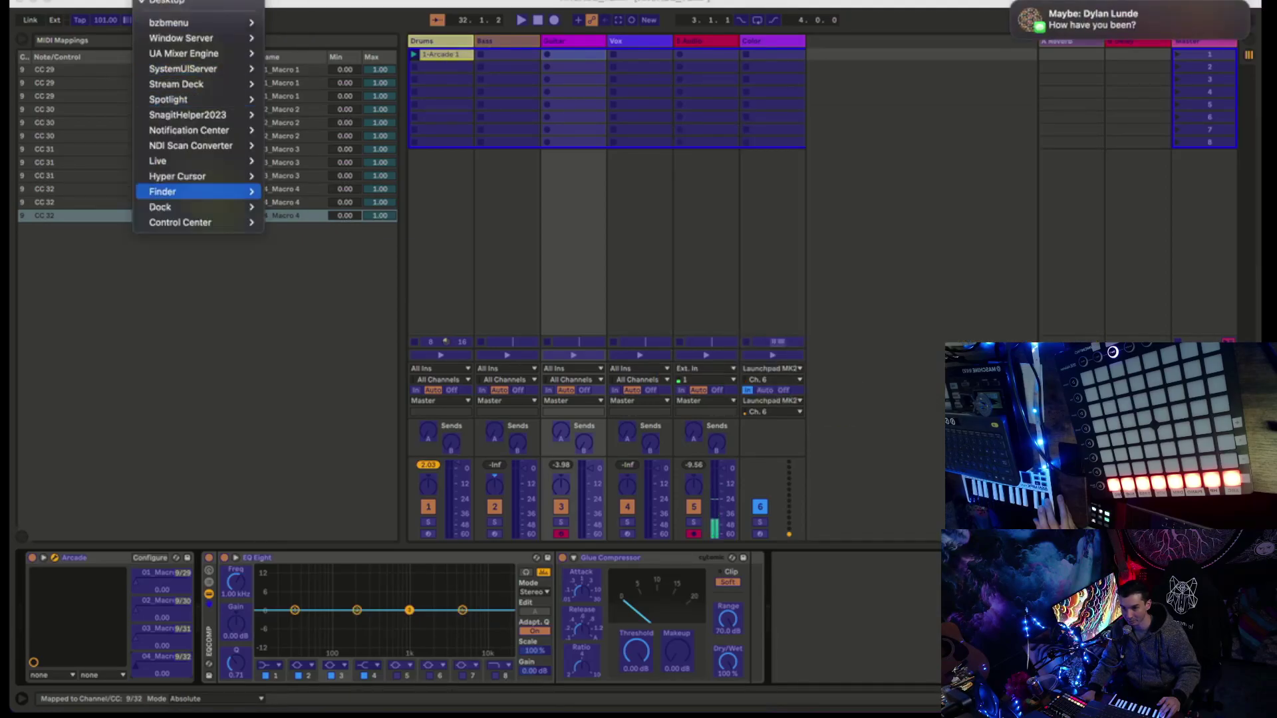
mouse_move(199, 161)
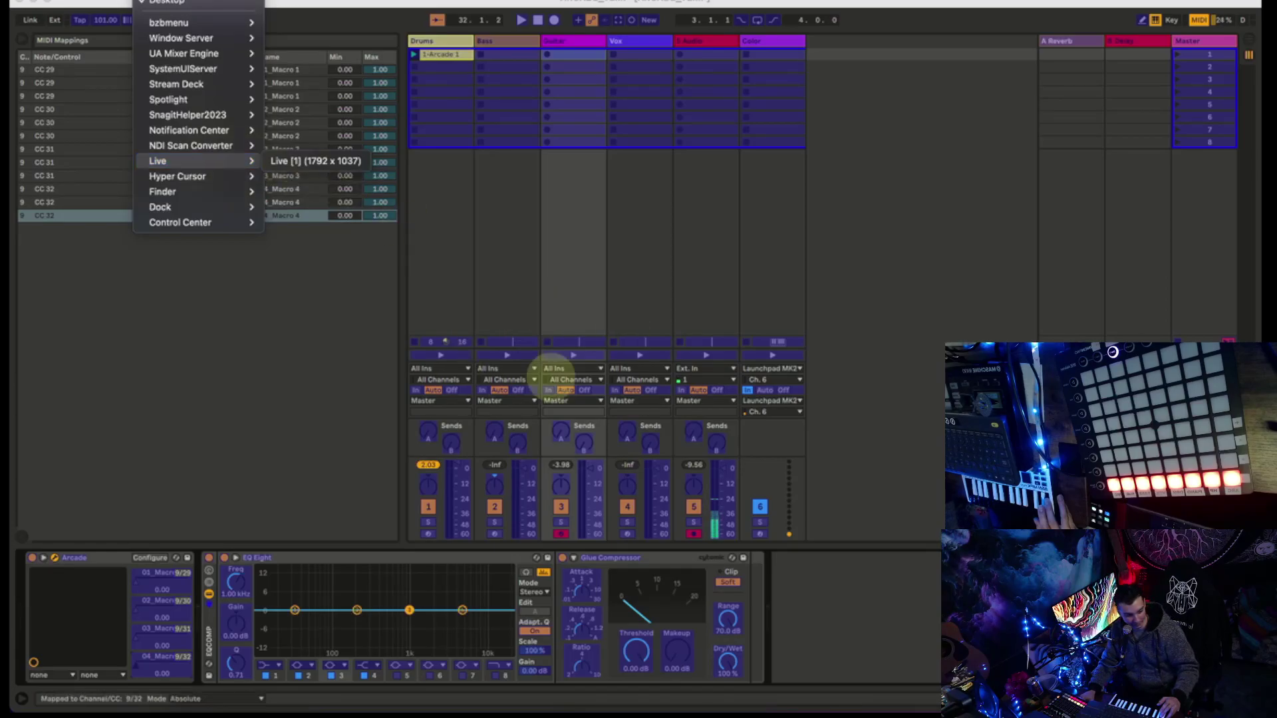
click(573, 250)
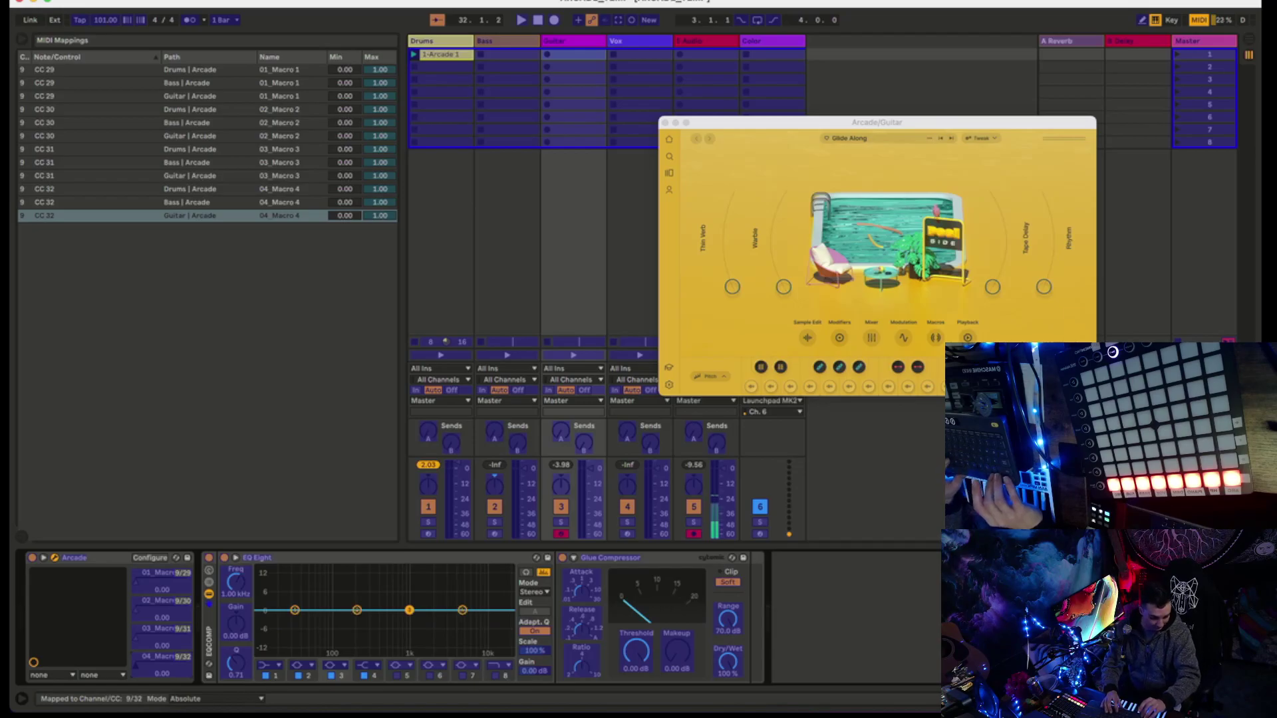
Leave MIDI mapping, set the Vox track's Arcade window size to Small and close the plug-in window.
key(super+m)
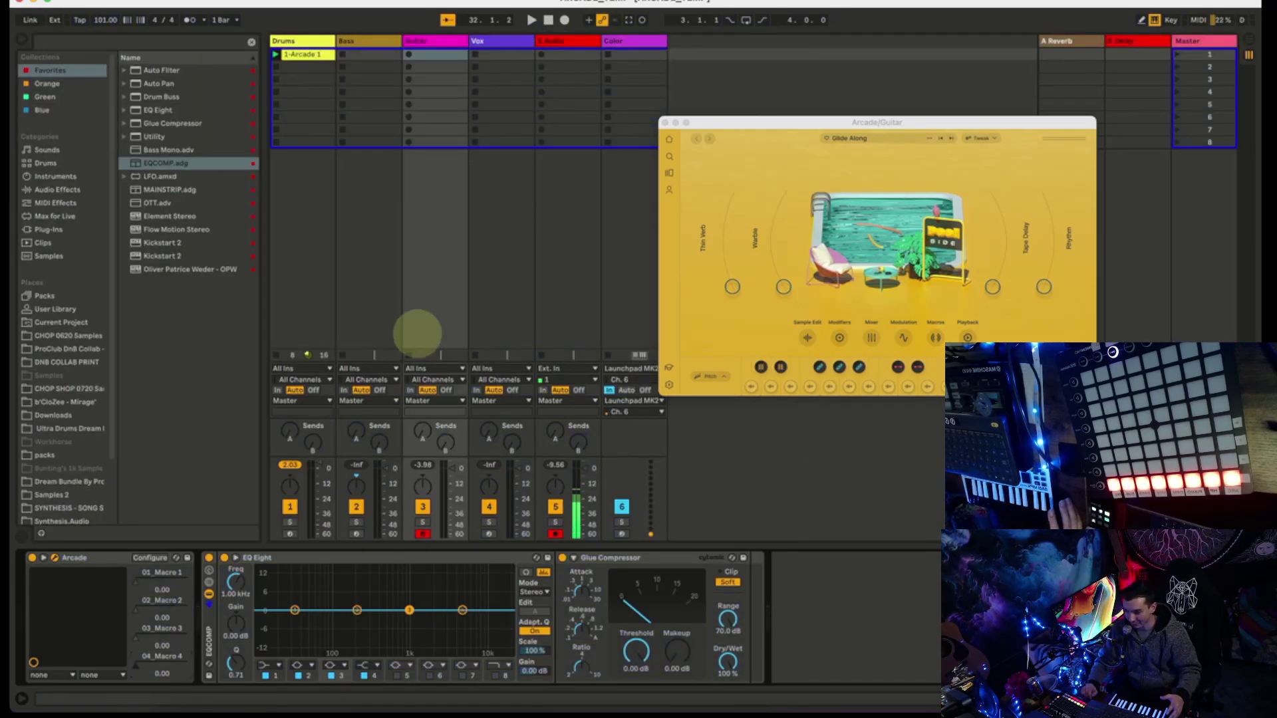
click(503, 53)
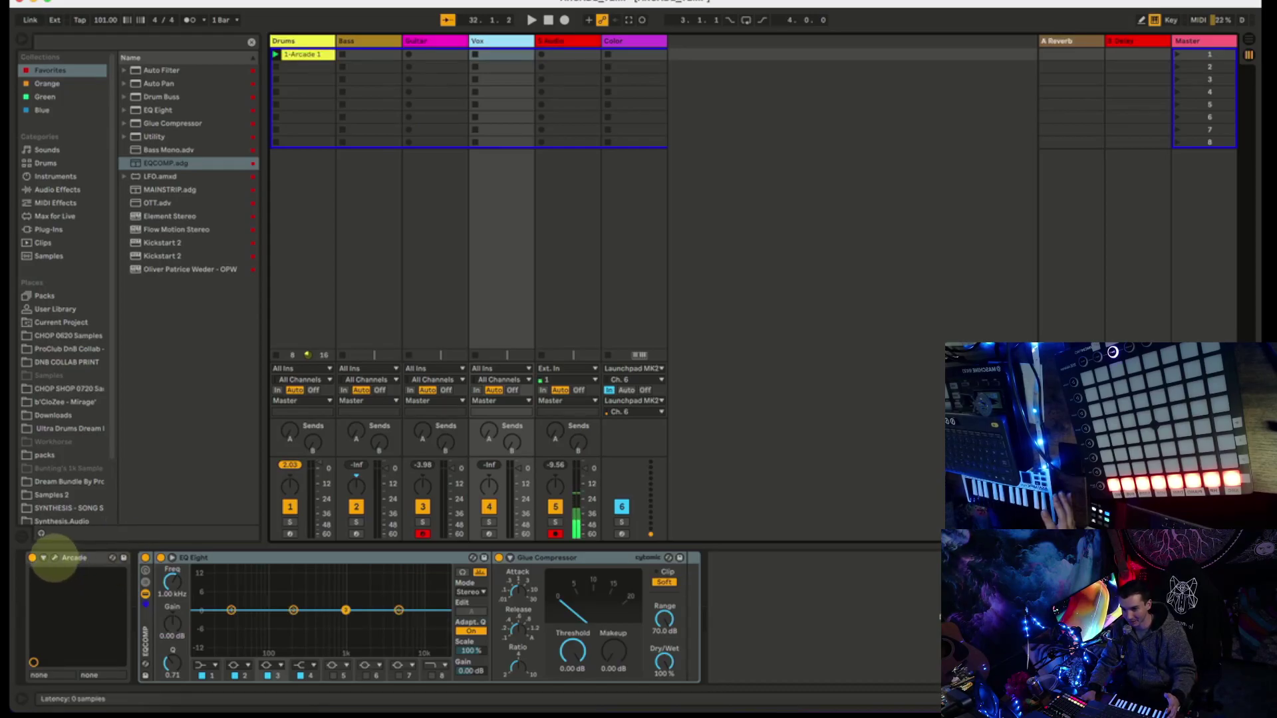
click(54, 559)
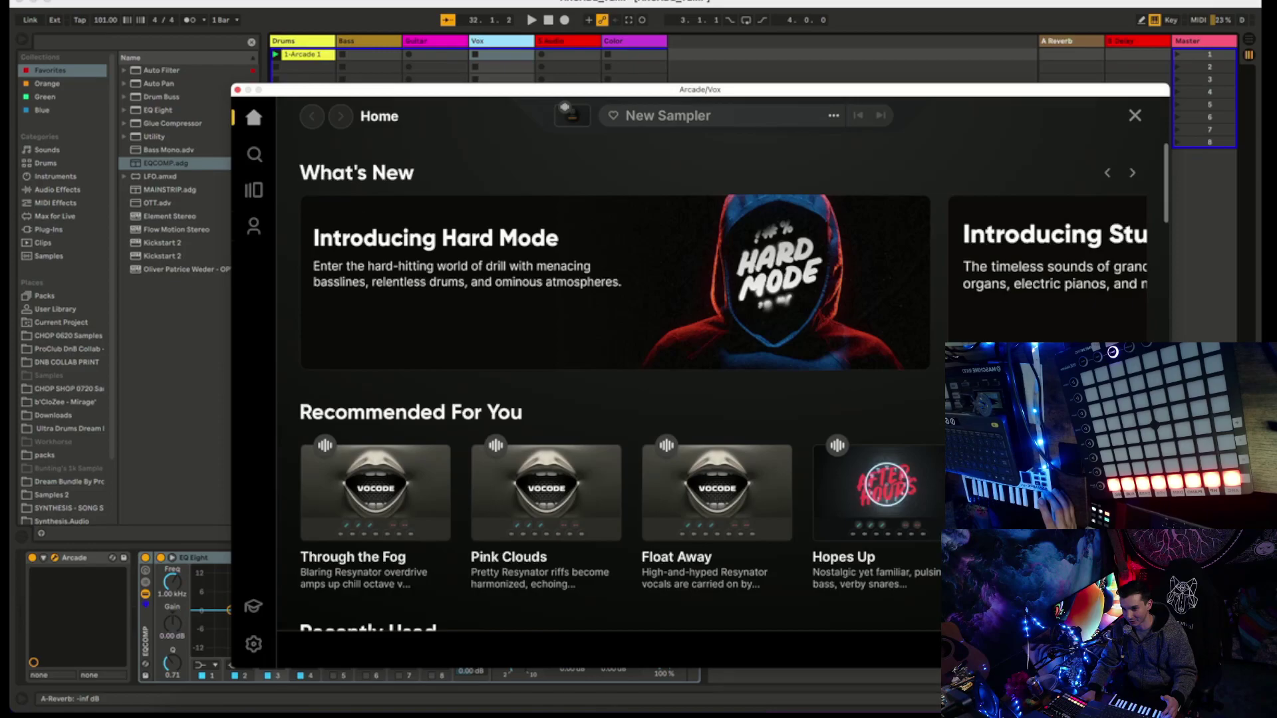
click(254, 643)
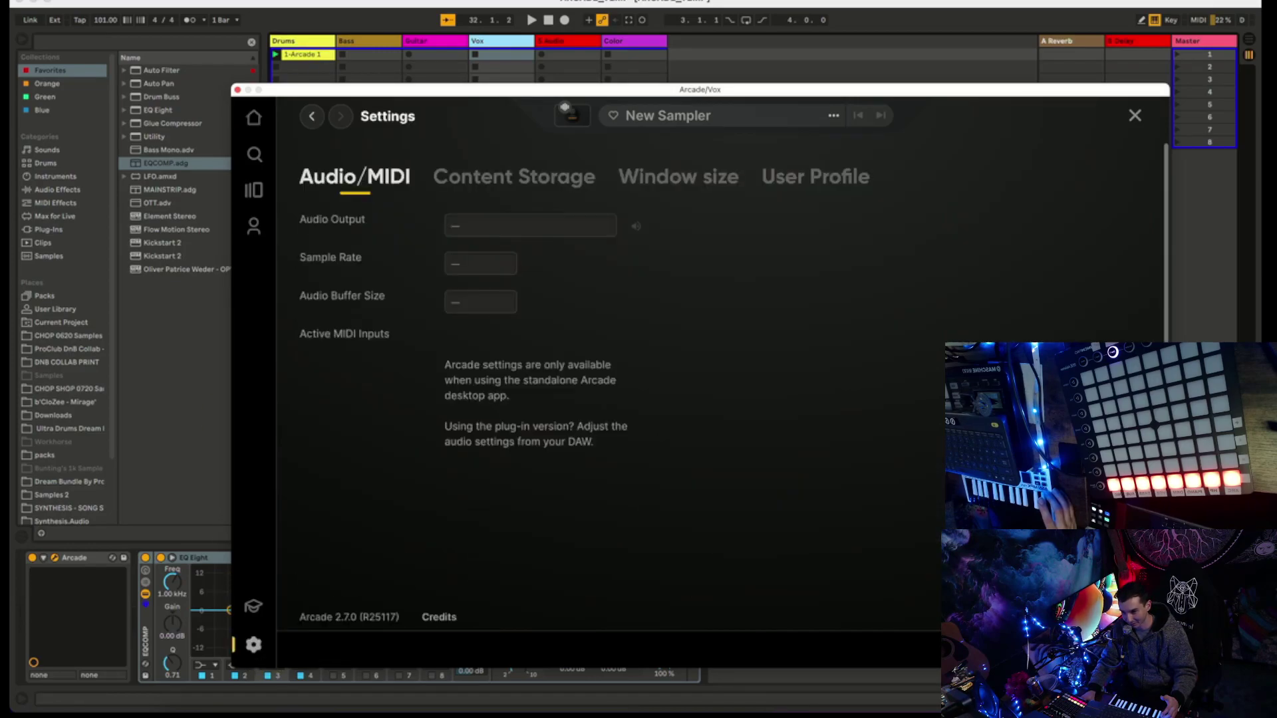
click(679, 177)
click(619, 225)
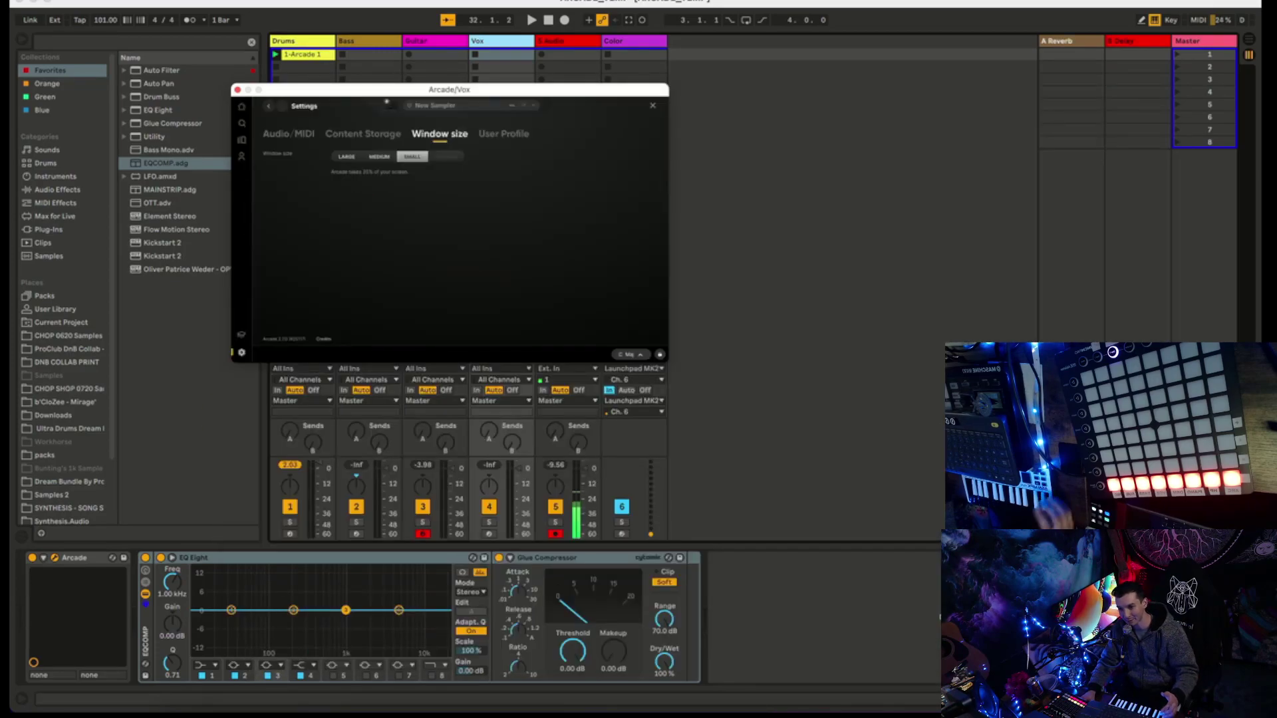
click(237, 89)
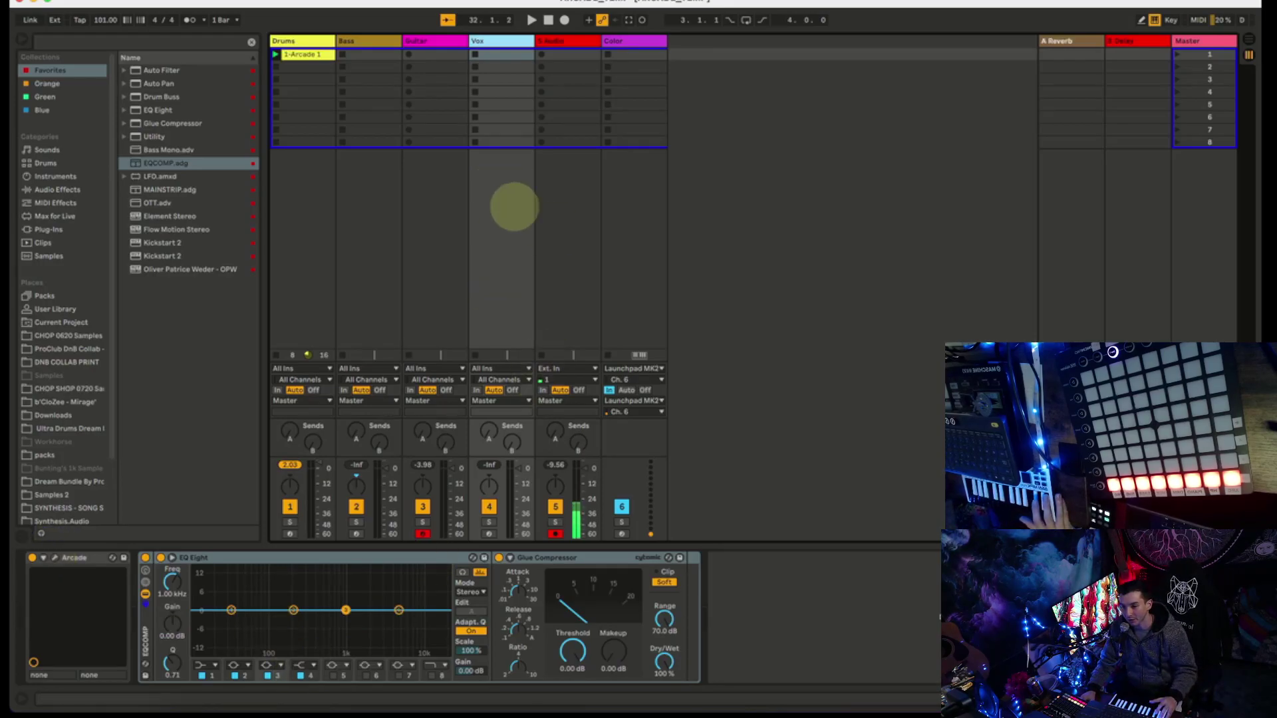
Reopen the Vox track's Arcade plug-in window and unfold the device's parameter area.
click(413, 41)
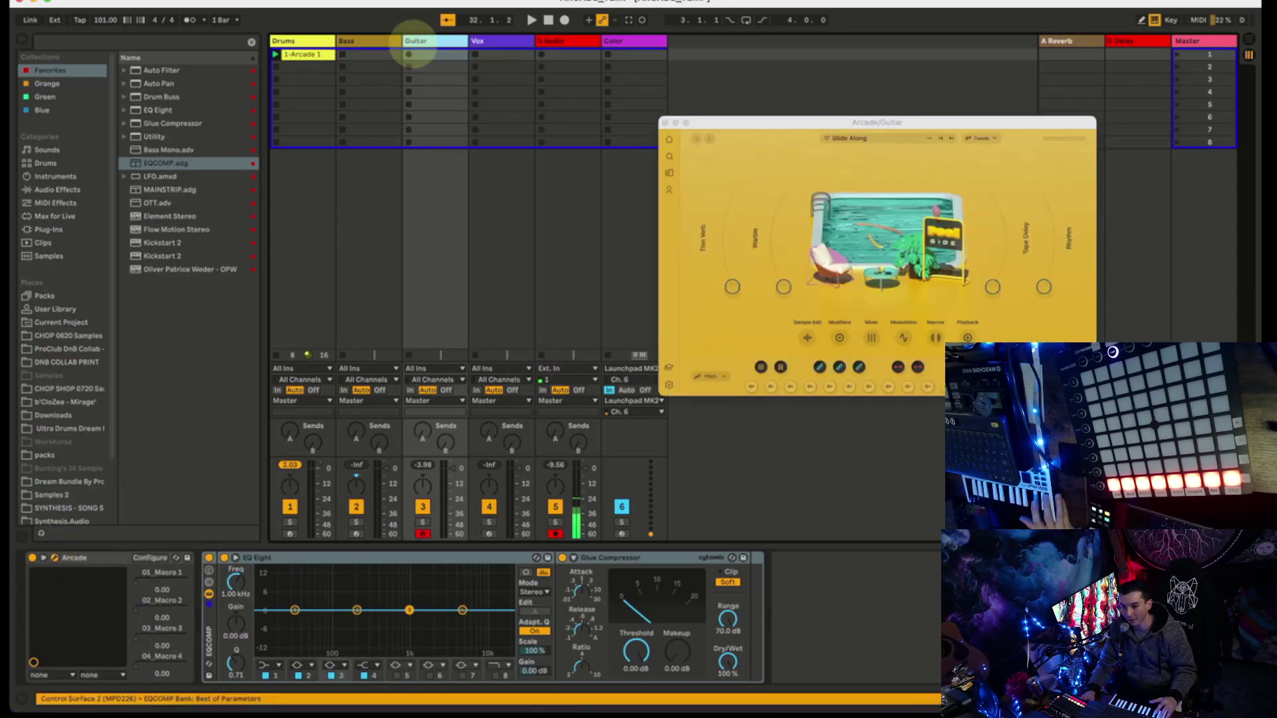
click(506, 41)
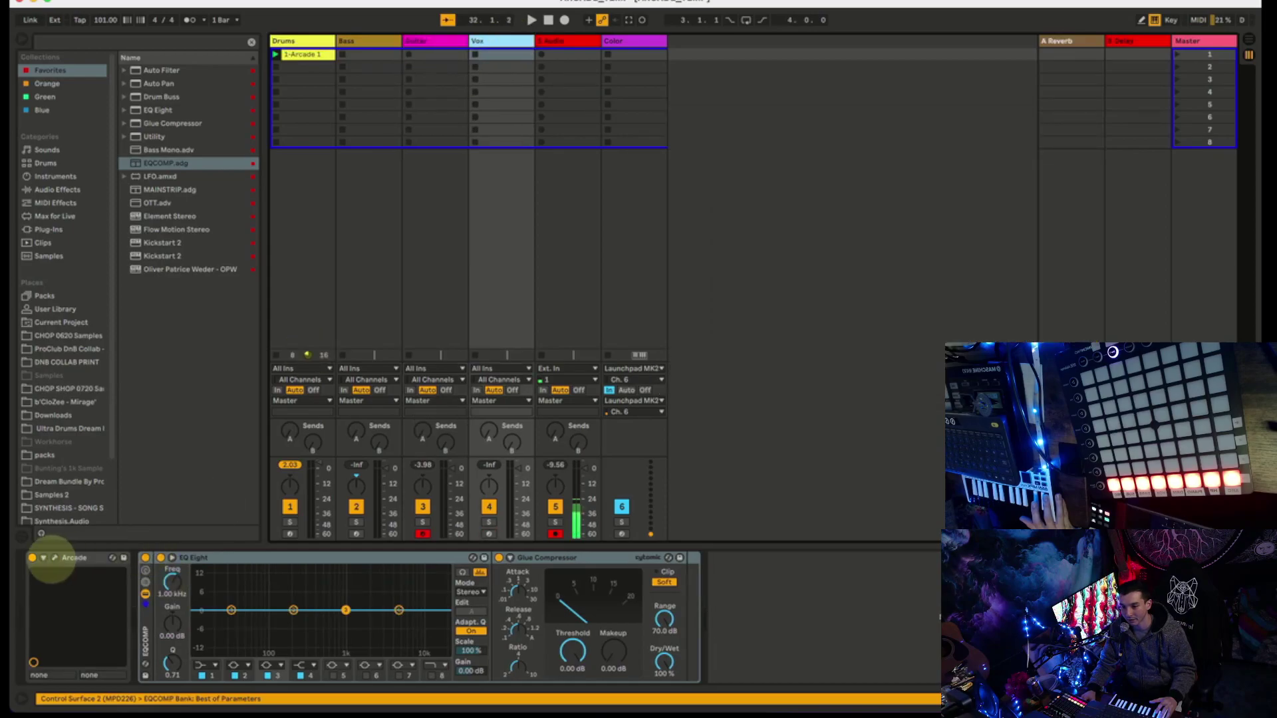
click(55, 558)
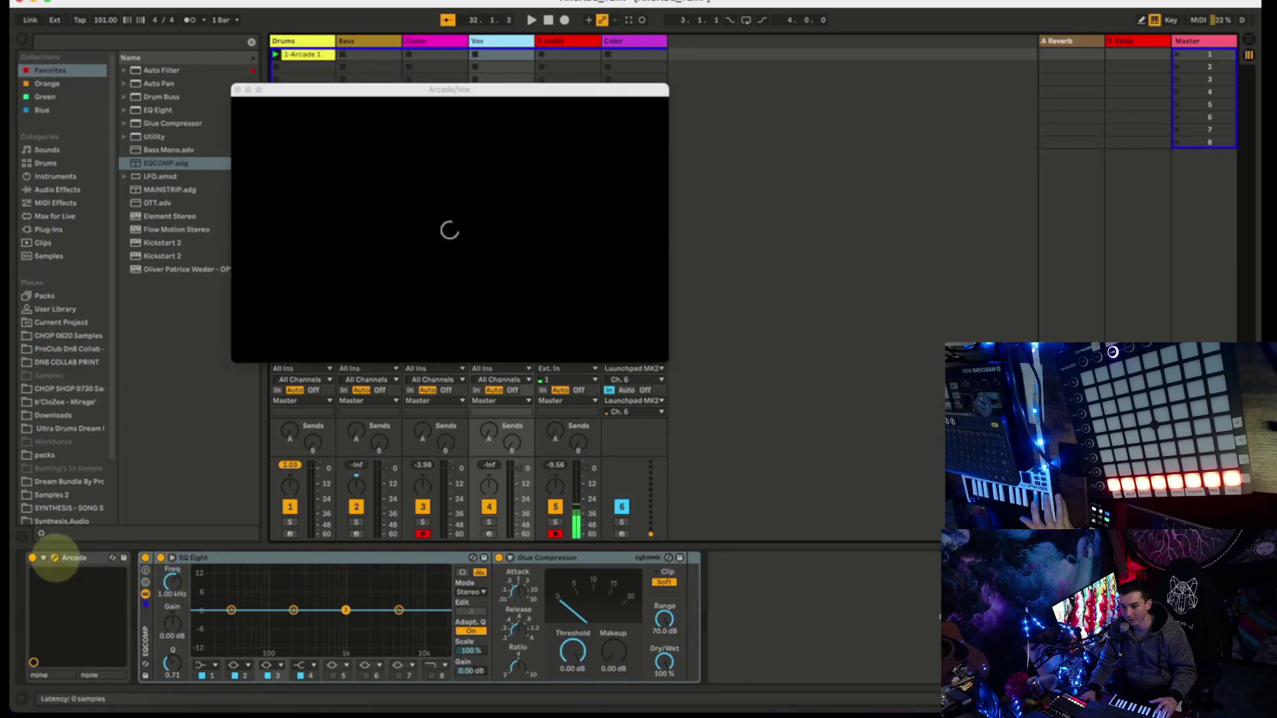
click(43, 559)
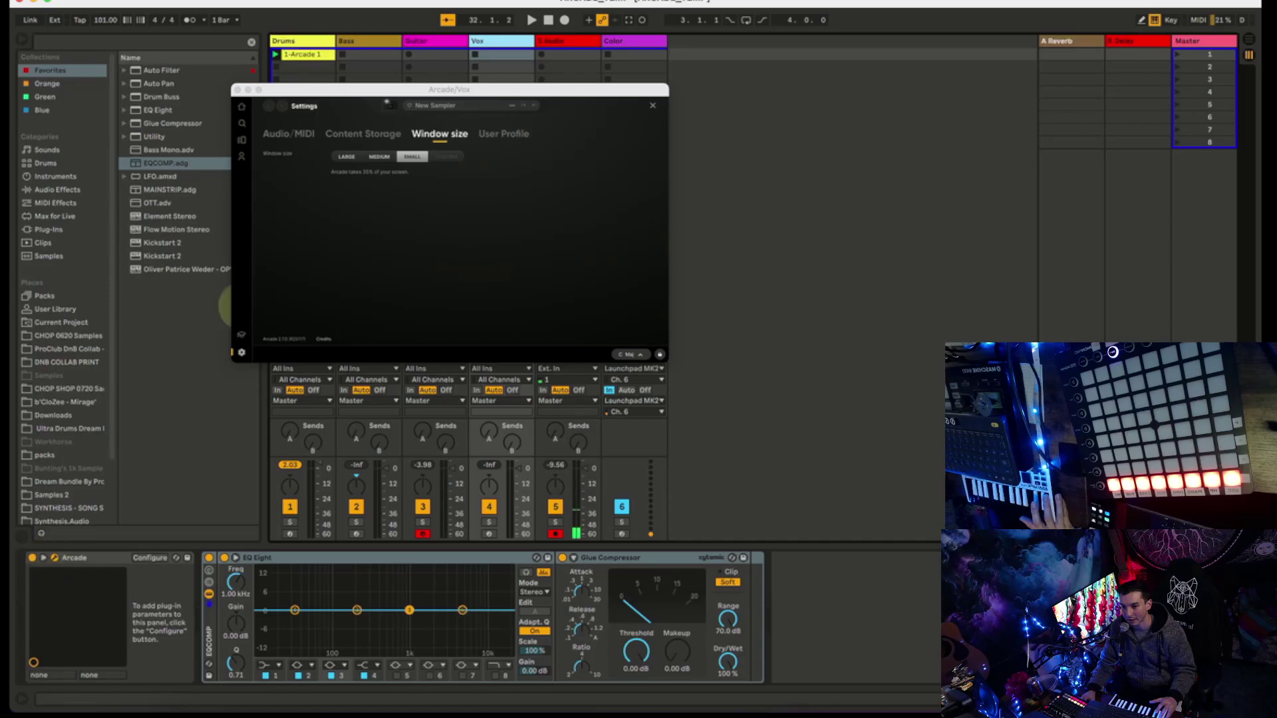
Load the Up in the Clouds sampler from the Hooked line into the Vox track's Arcade.
click(243, 140)
click(242, 140)
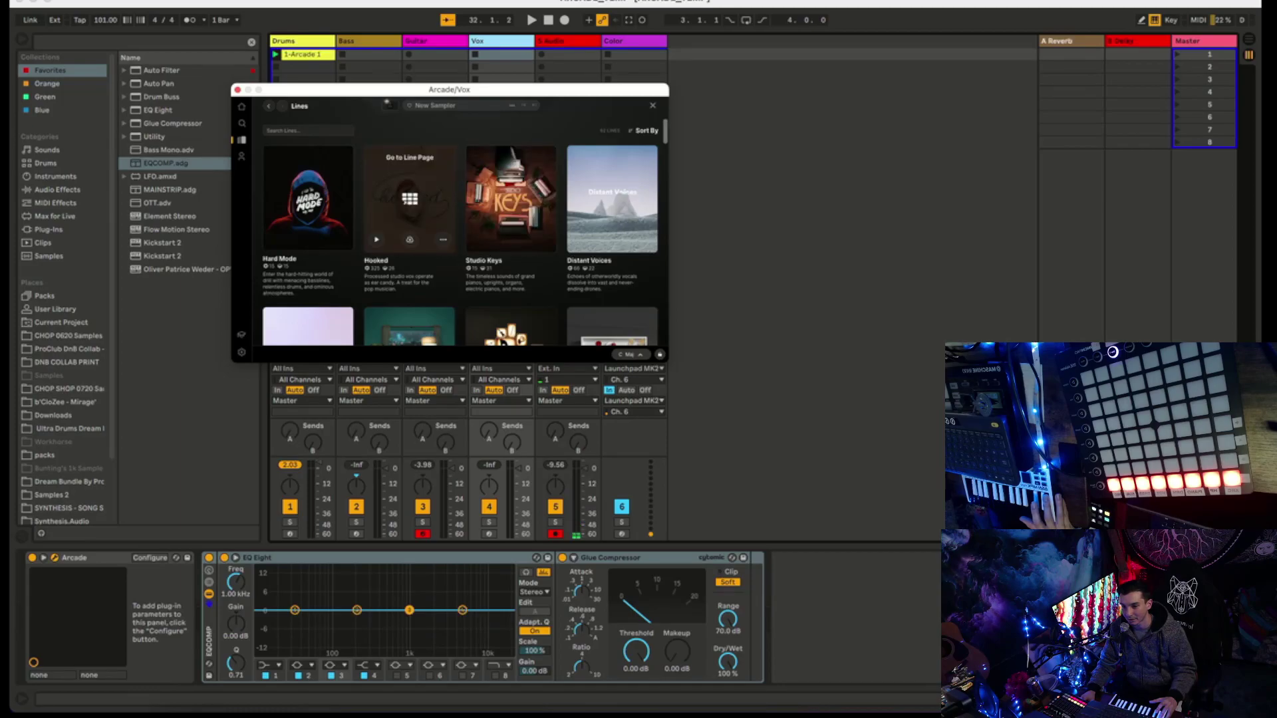
click(410, 198)
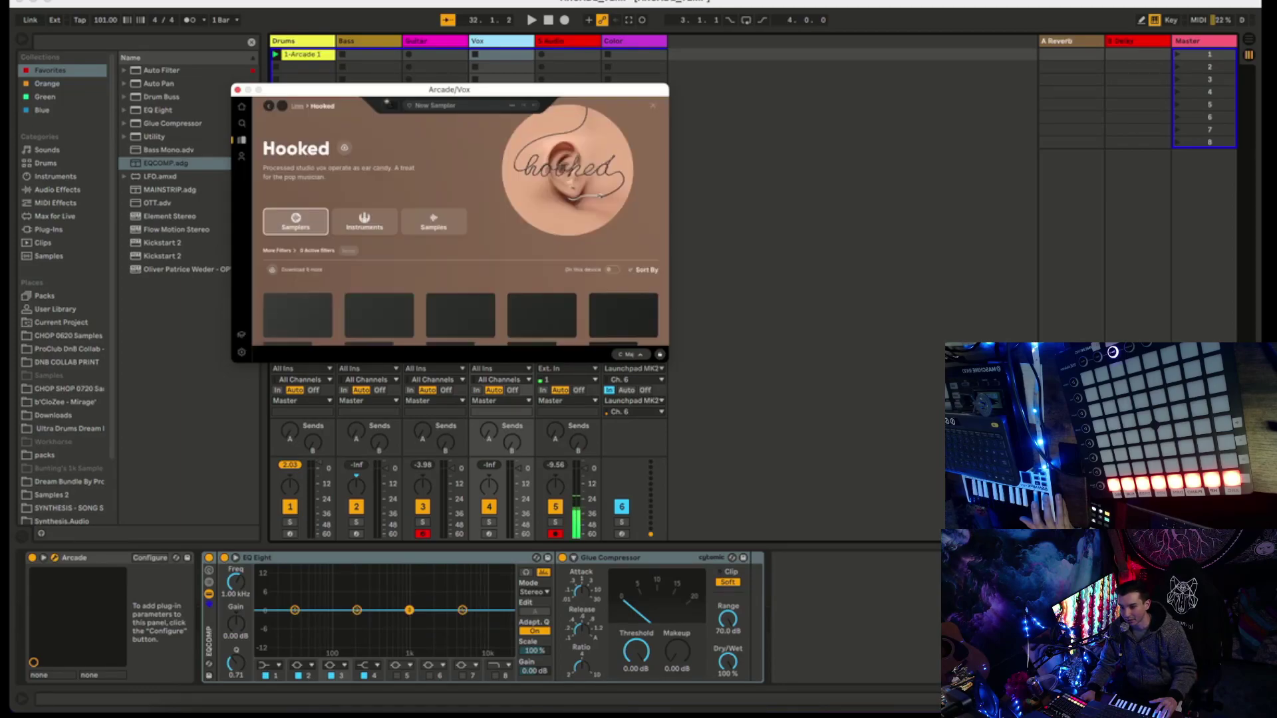
scroll(542, 306, down, 2)
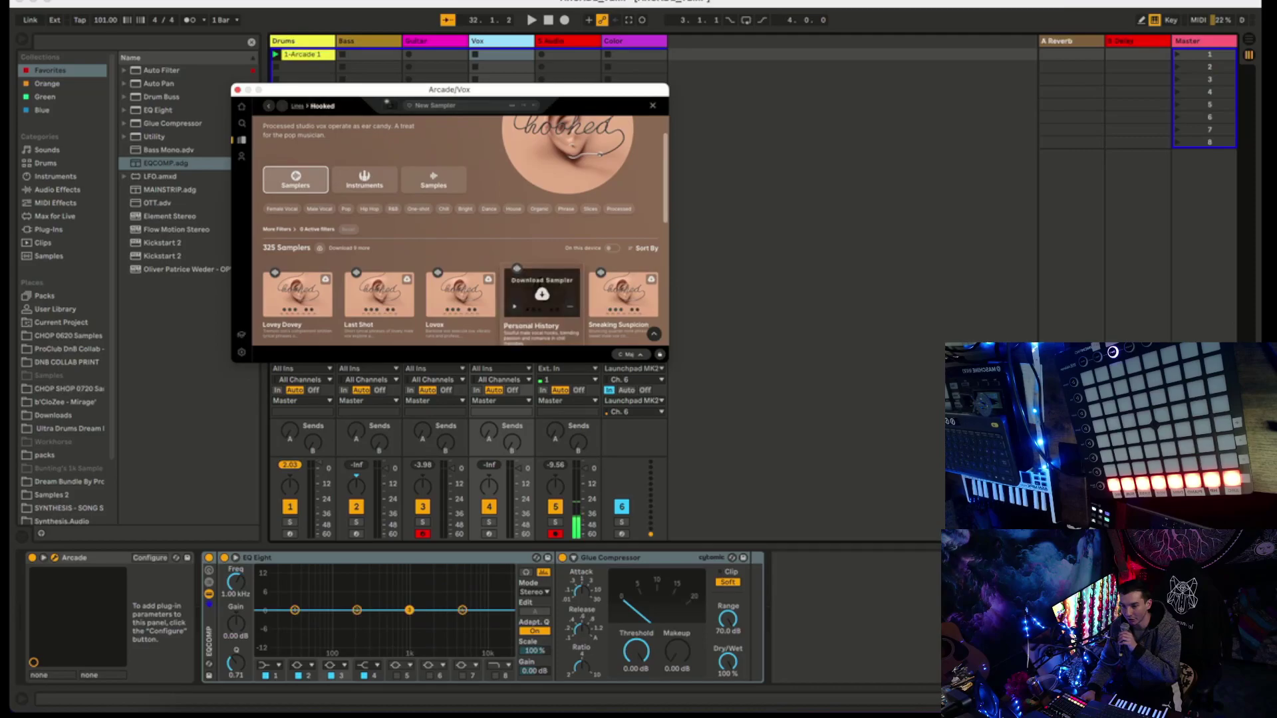
scroll(543, 294, down, 6)
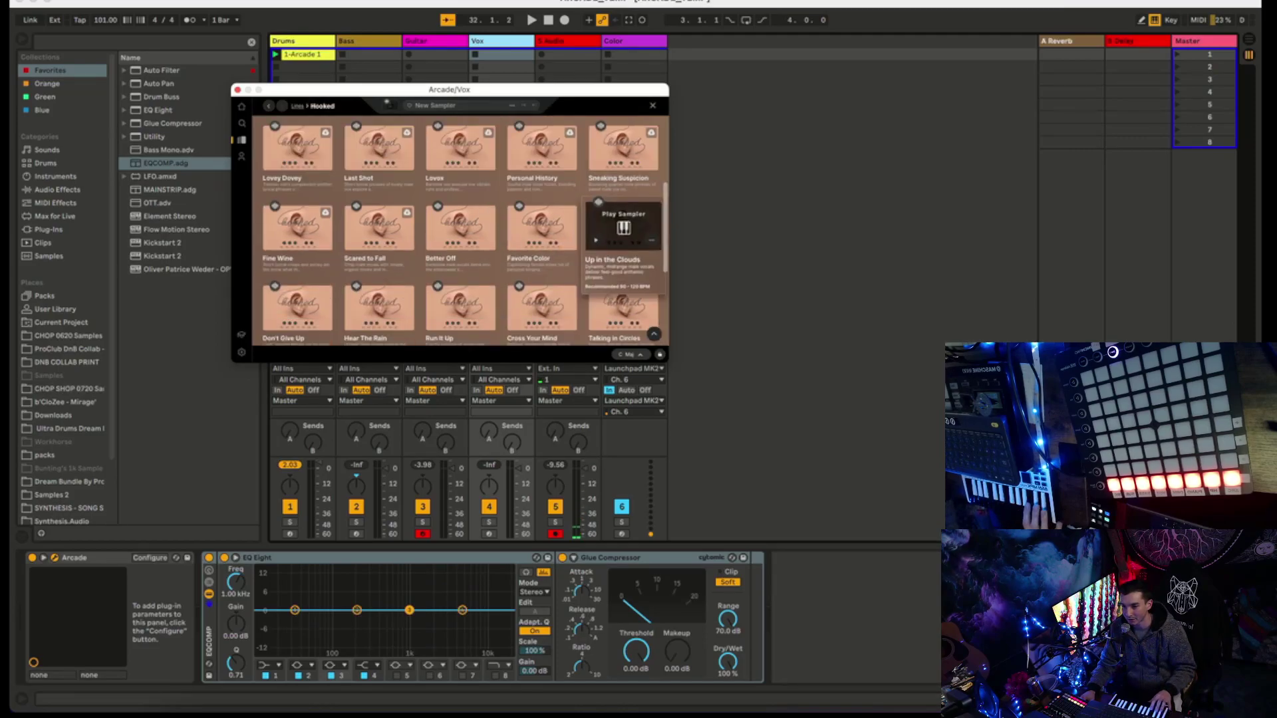
click(623, 228)
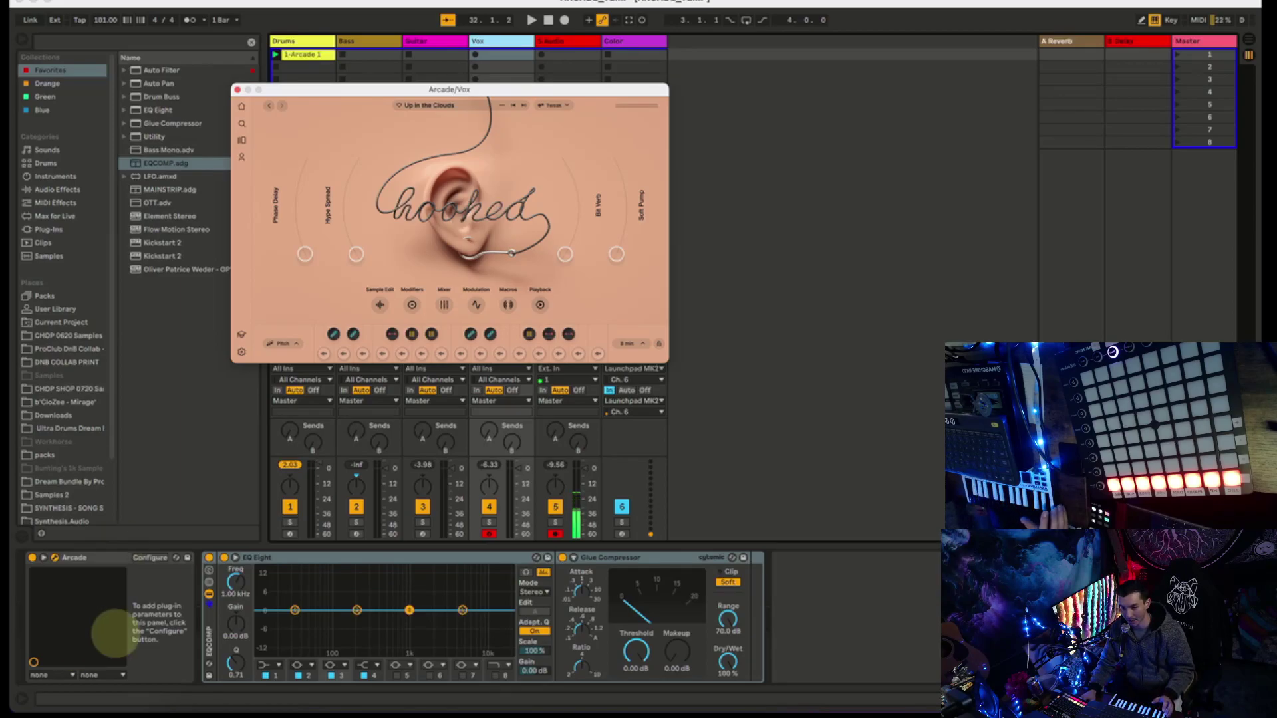
Expose the Vox Arcade's four macro sliders as parameters and MIDI-map Macros 1 to 4 to CC 29, 30, 31 and 32 on channel 9.
click(149, 557)
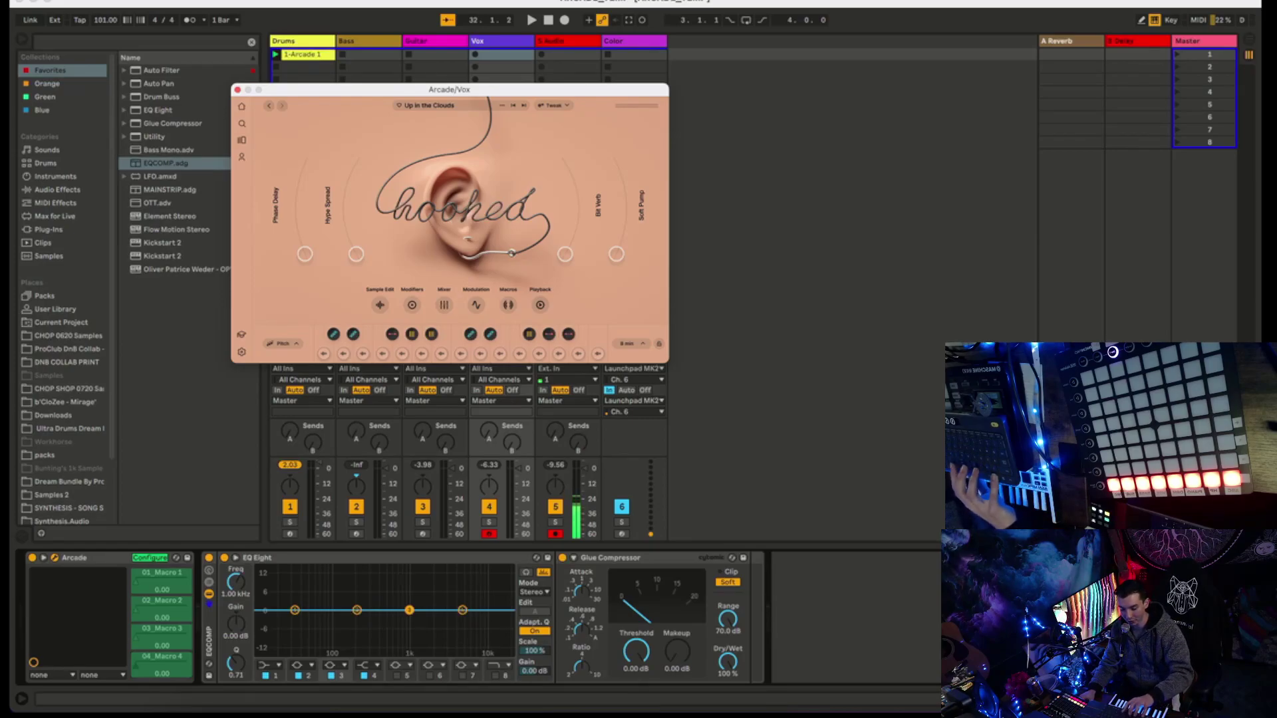
key(super+m)
click(141, 580)
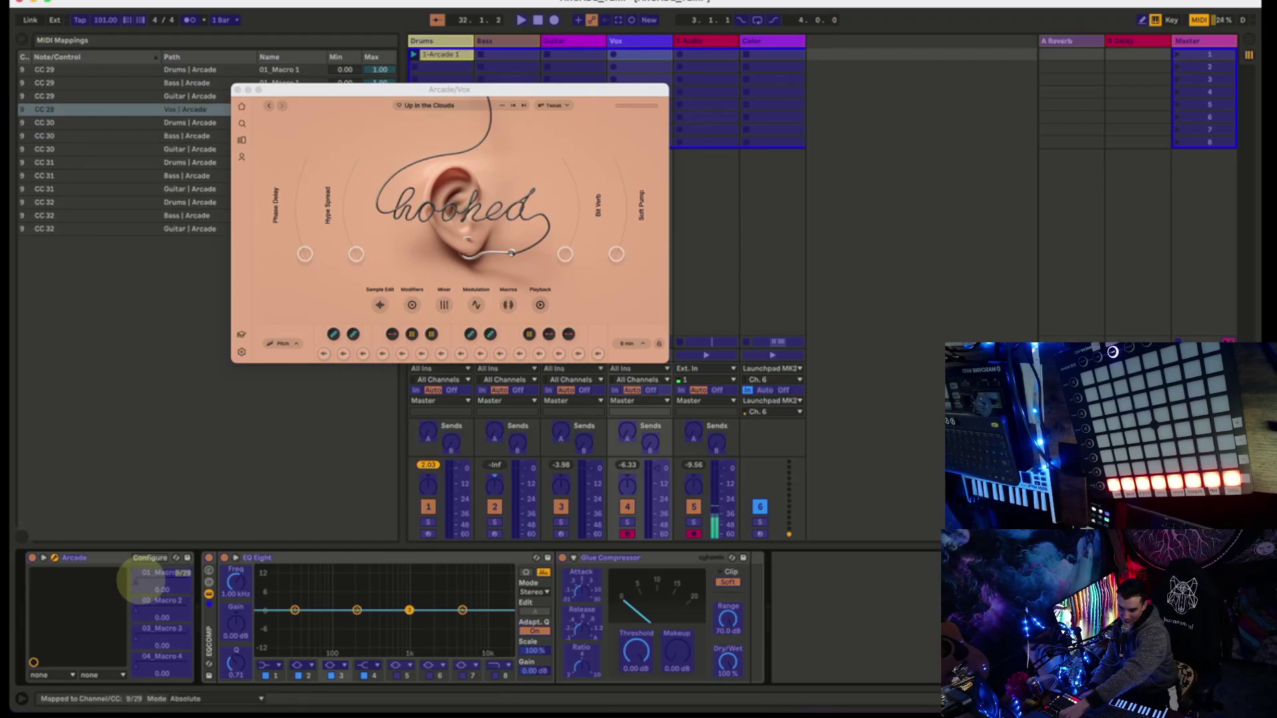
click(161, 600)
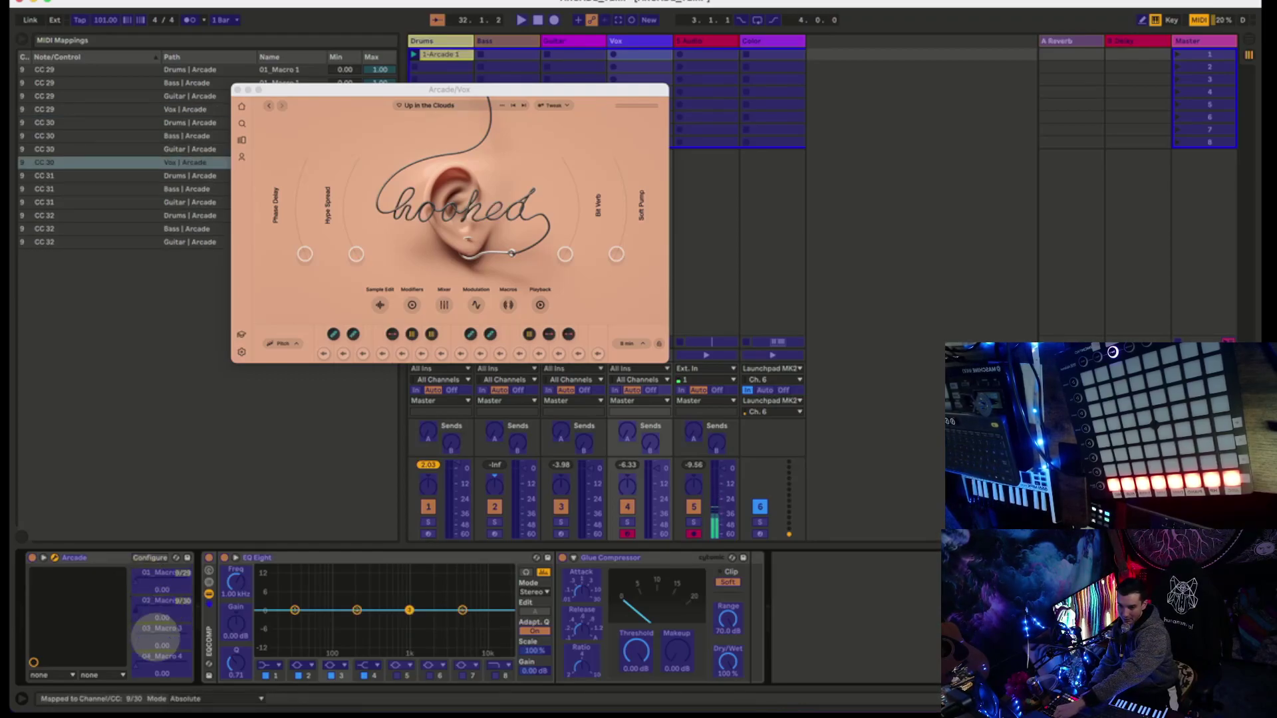
click(160, 628)
click(157, 657)
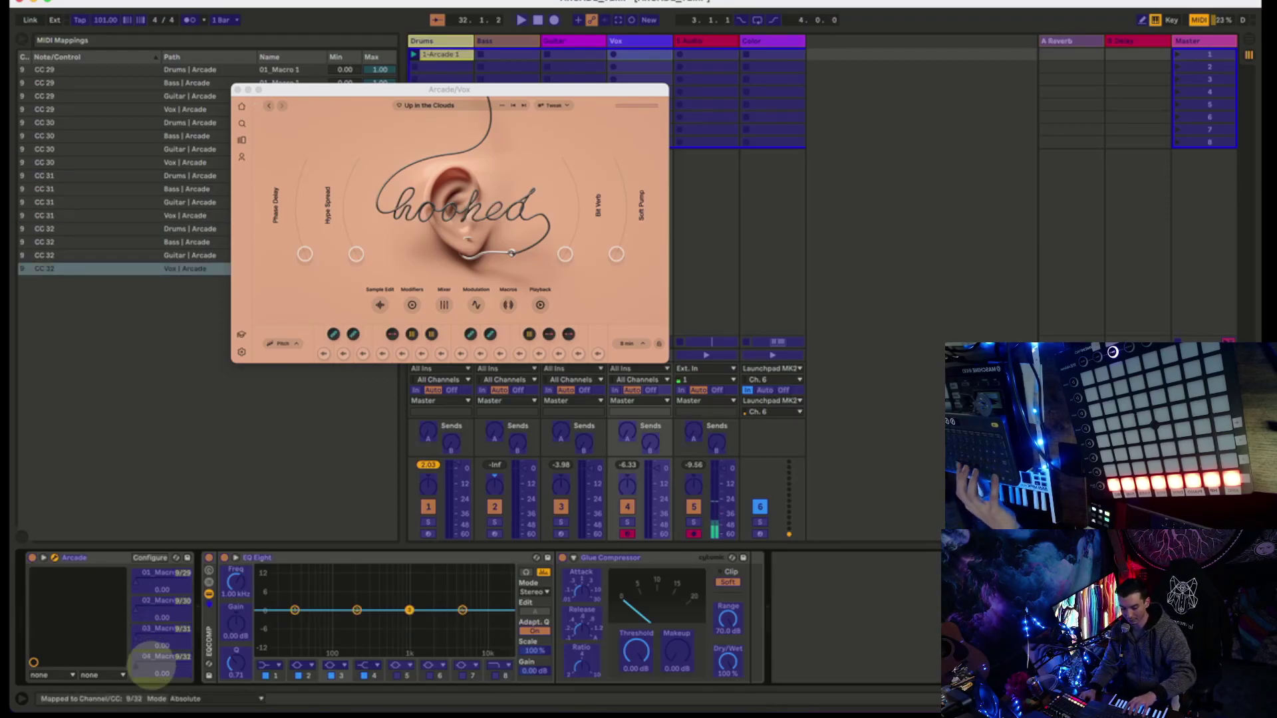
Leave MIDI mapping and launch the Drums track's 1-Arcade 1 clip.
key(super+m)
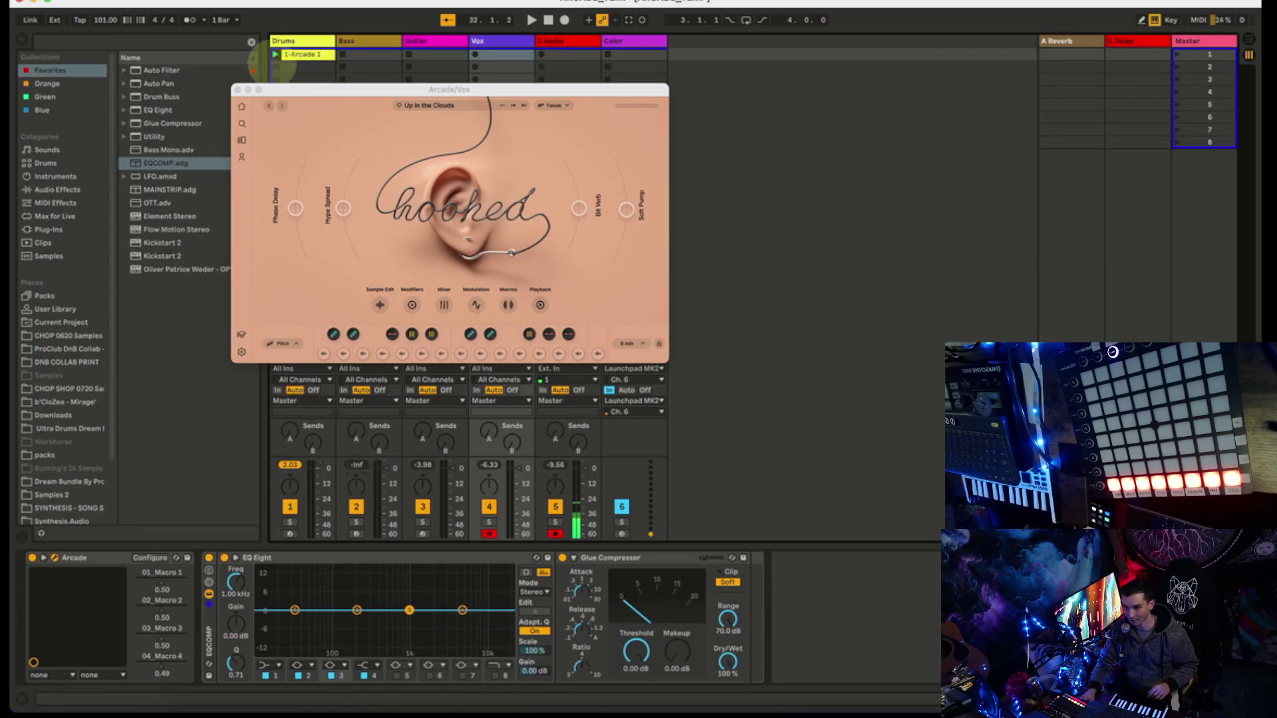
click(275, 55)
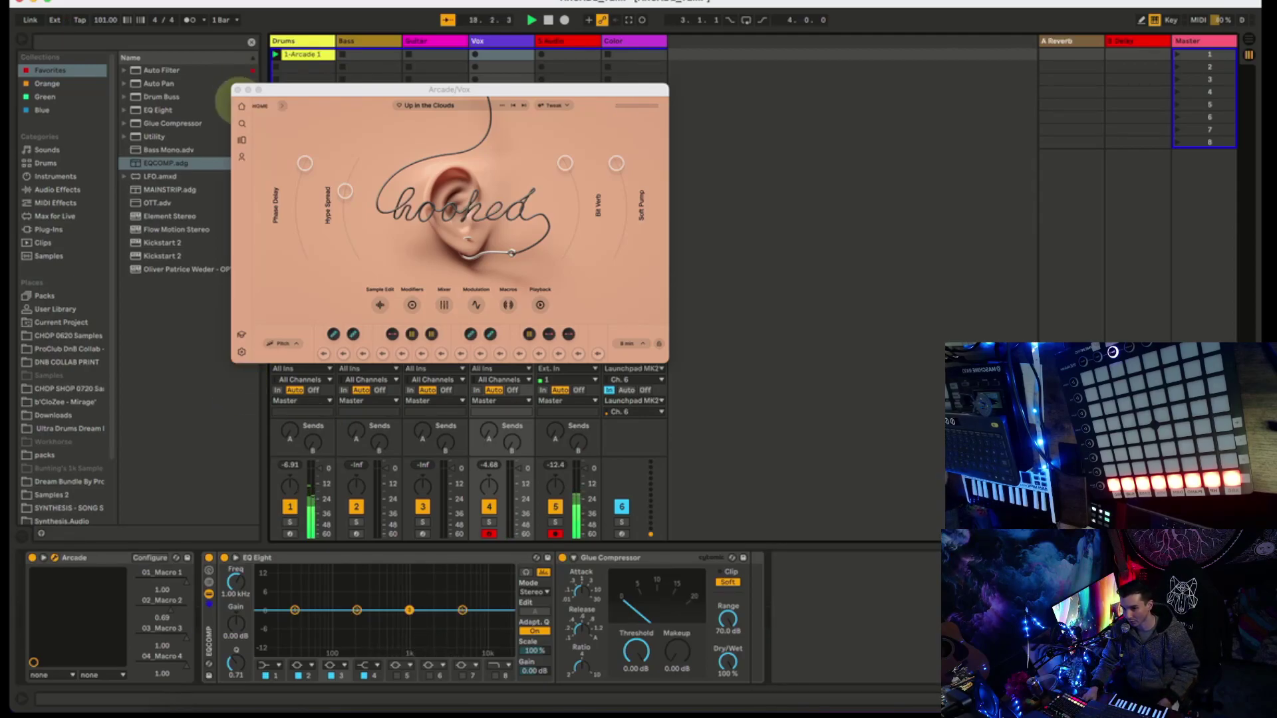
Close the Vox Arcade window, select the Drums and Vox tracks in turn and relaunch the 1-Arcade 1 clip.
click(238, 90)
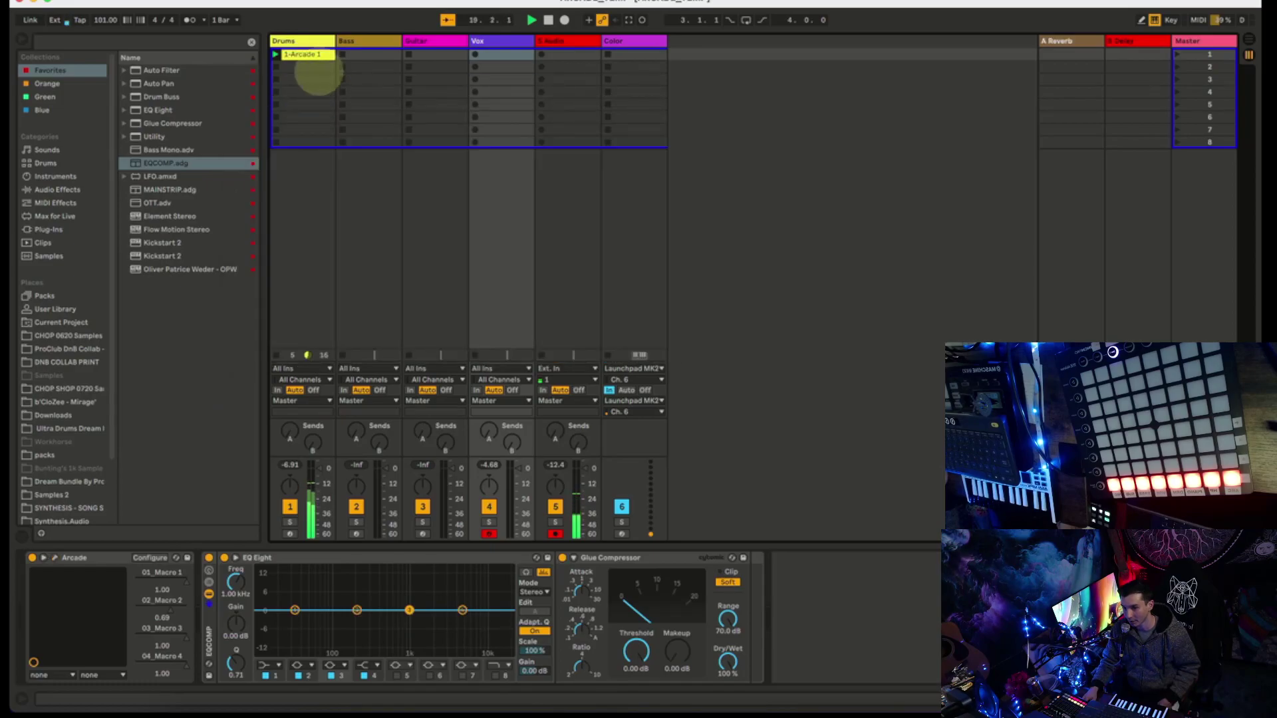
click(310, 65)
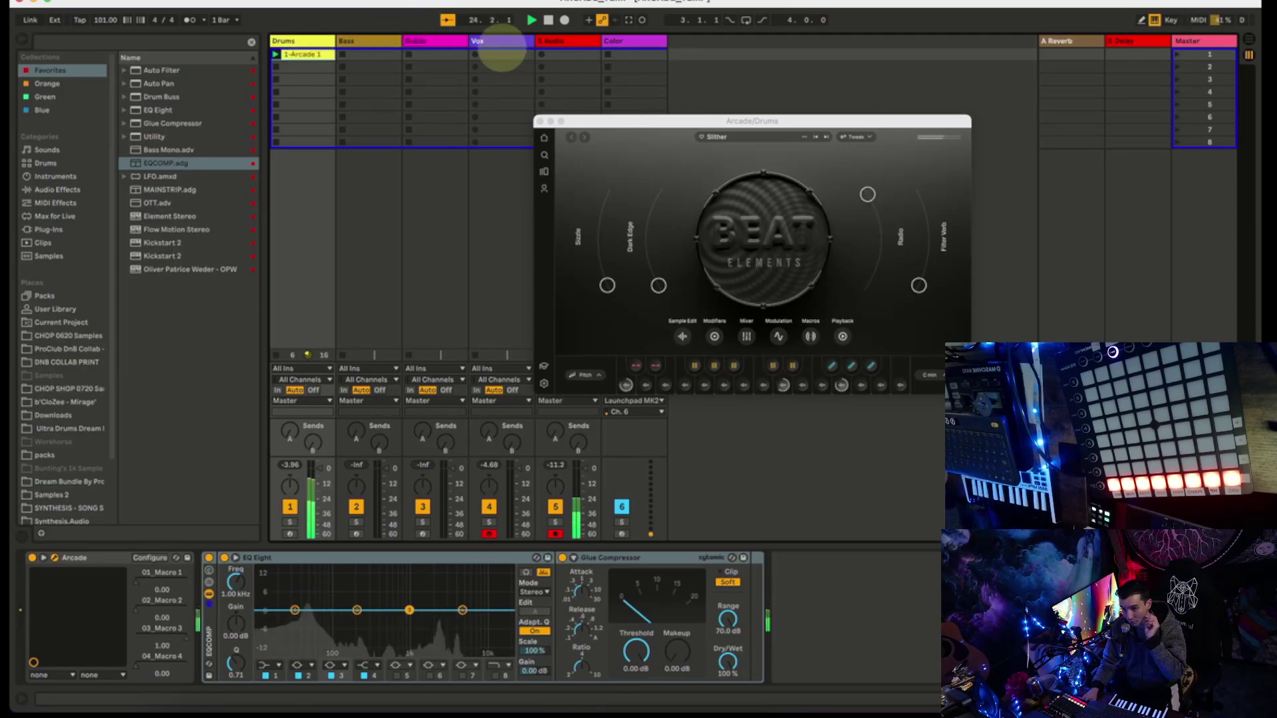
click(502, 42)
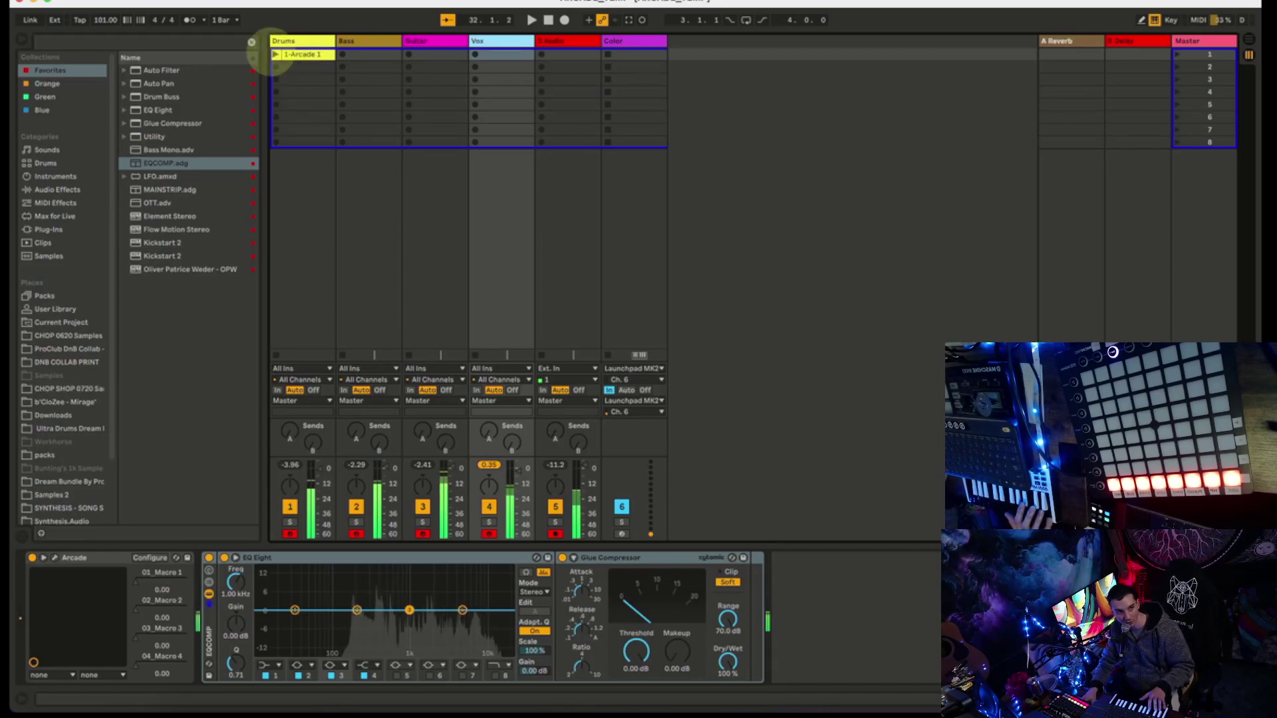
click(274, 54)
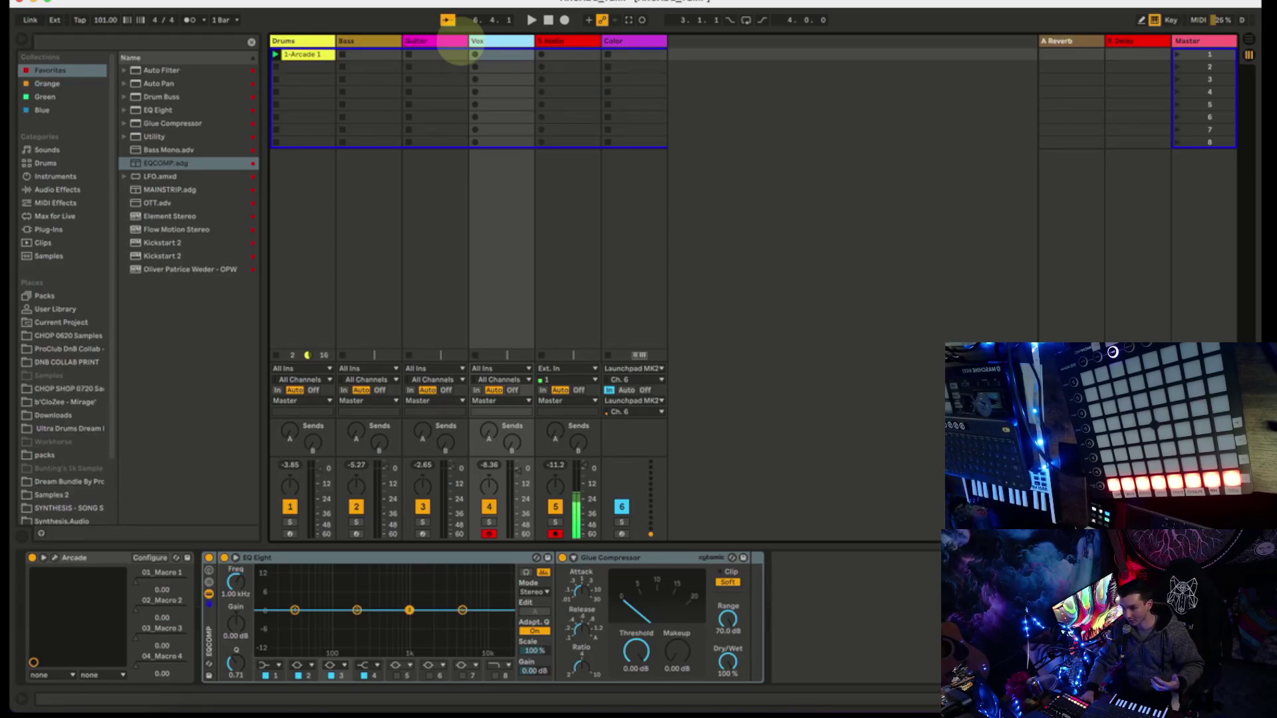
View the Drums, Bass, Guitar and Vox tracks in turn, moving the Drums track's Arcade window slightly along the way.
click(308, 40)
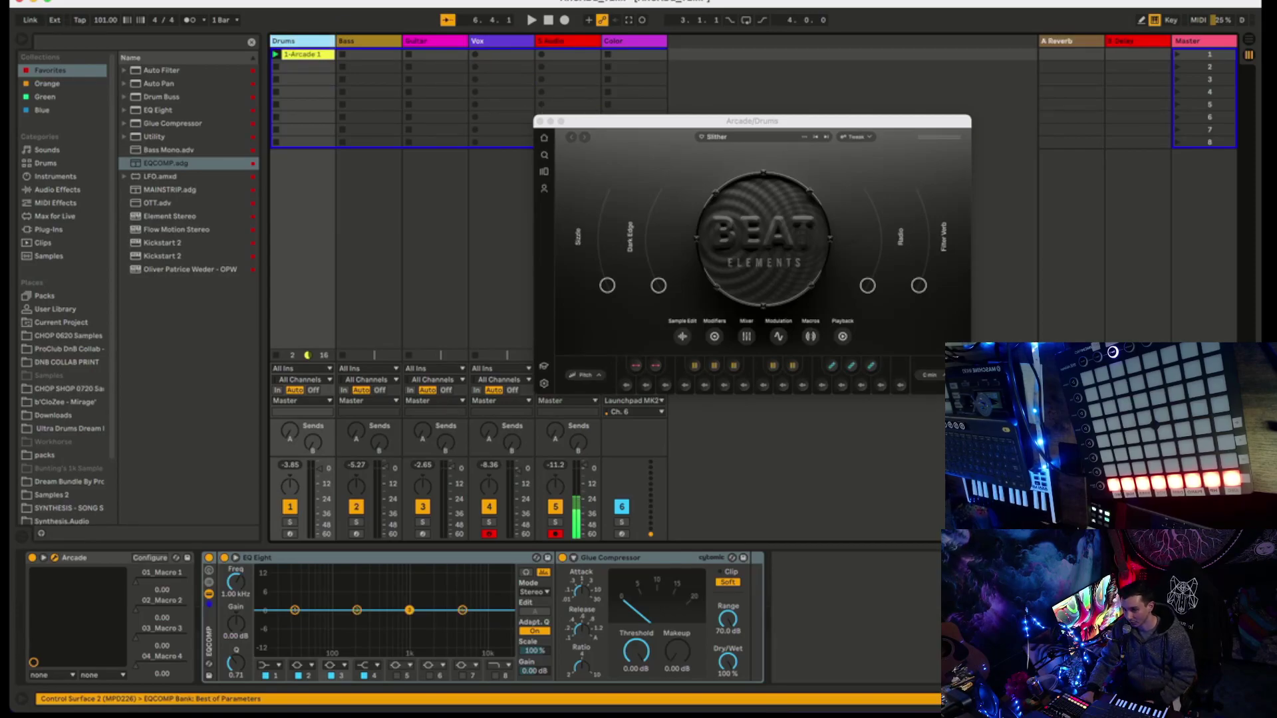
drag(834, 118, 802, 142)
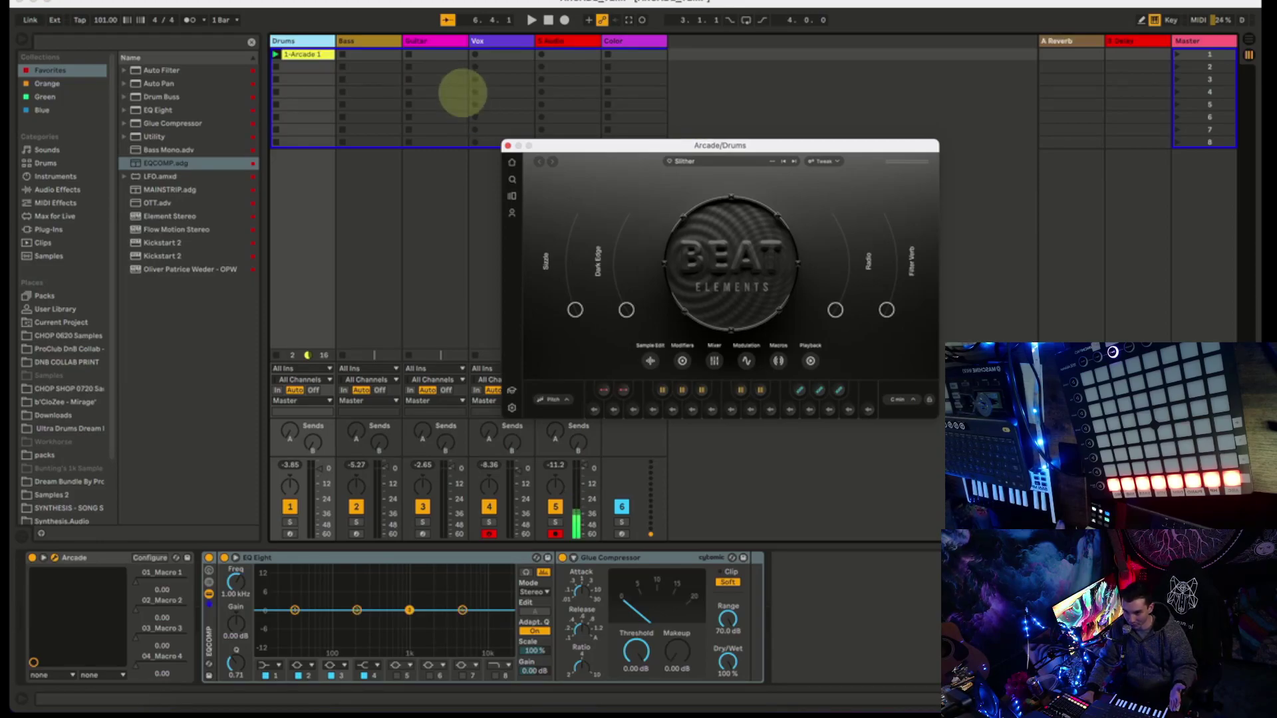
click(385, 41)
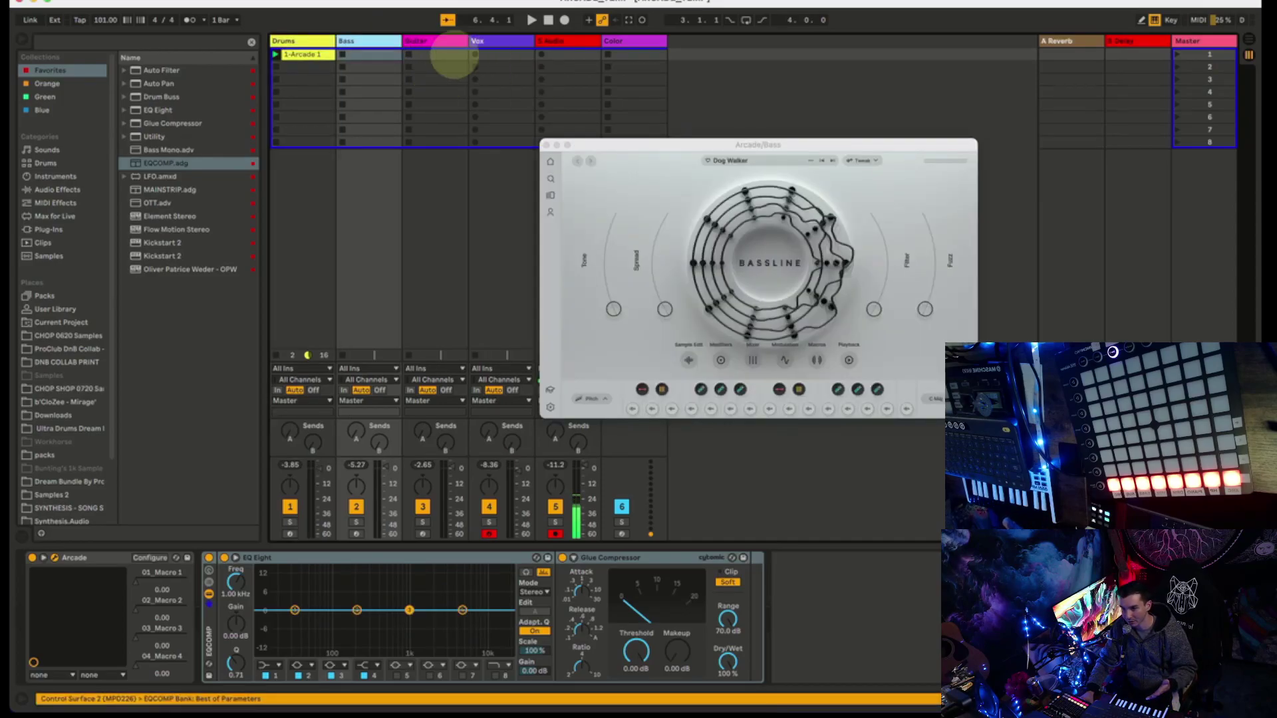
click(430, 43)
click(489, 41)
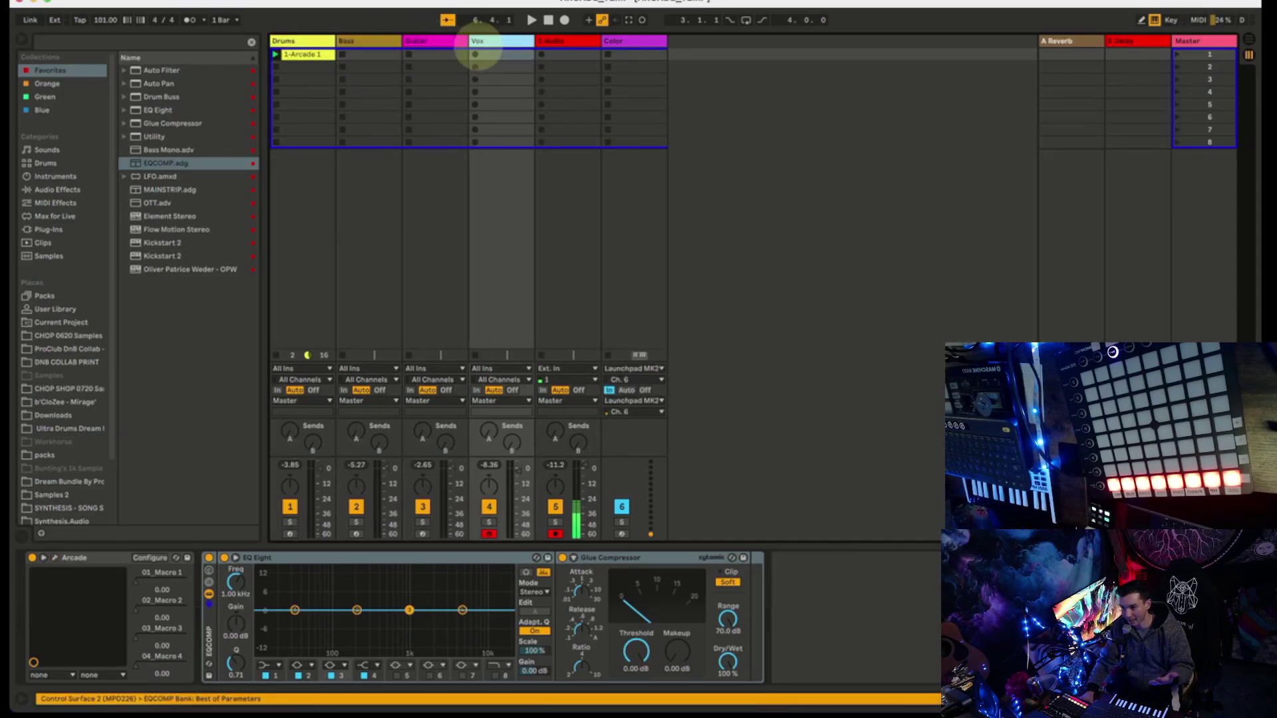
Open the overview of lines in the Guitar track's Arcade and look through the available sound collections.
click(431, 42)
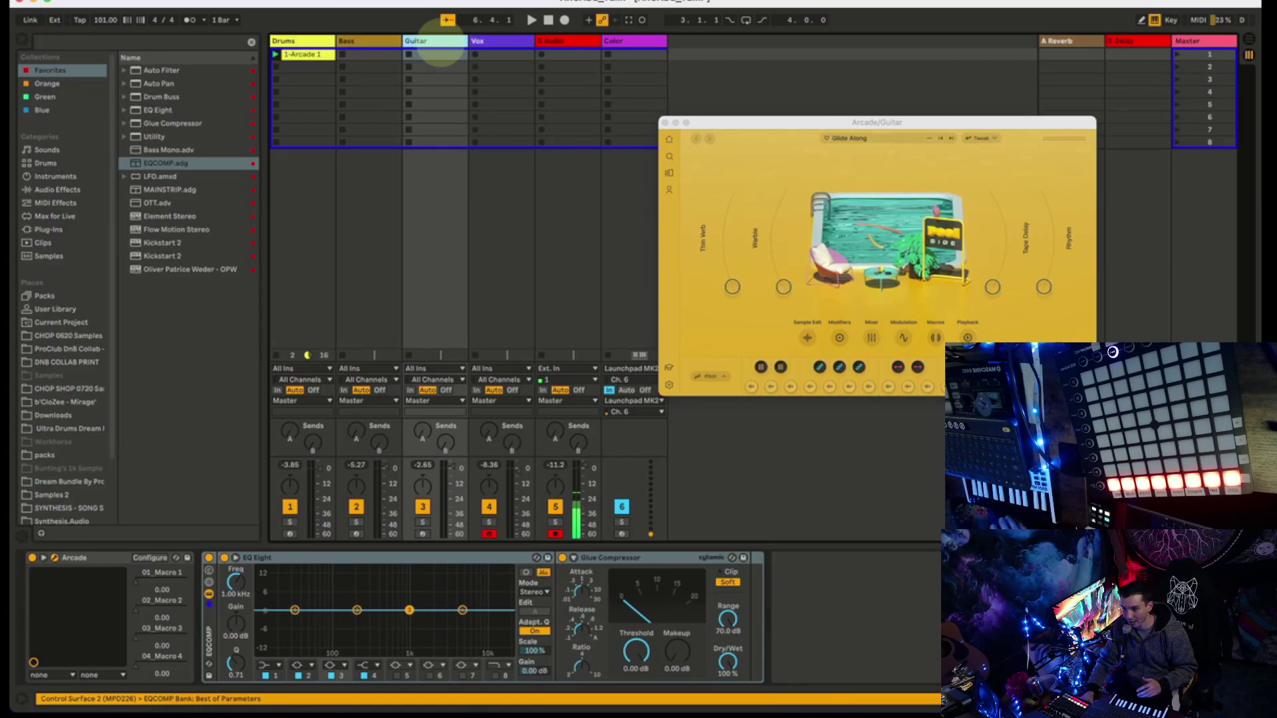
click(669, 173)
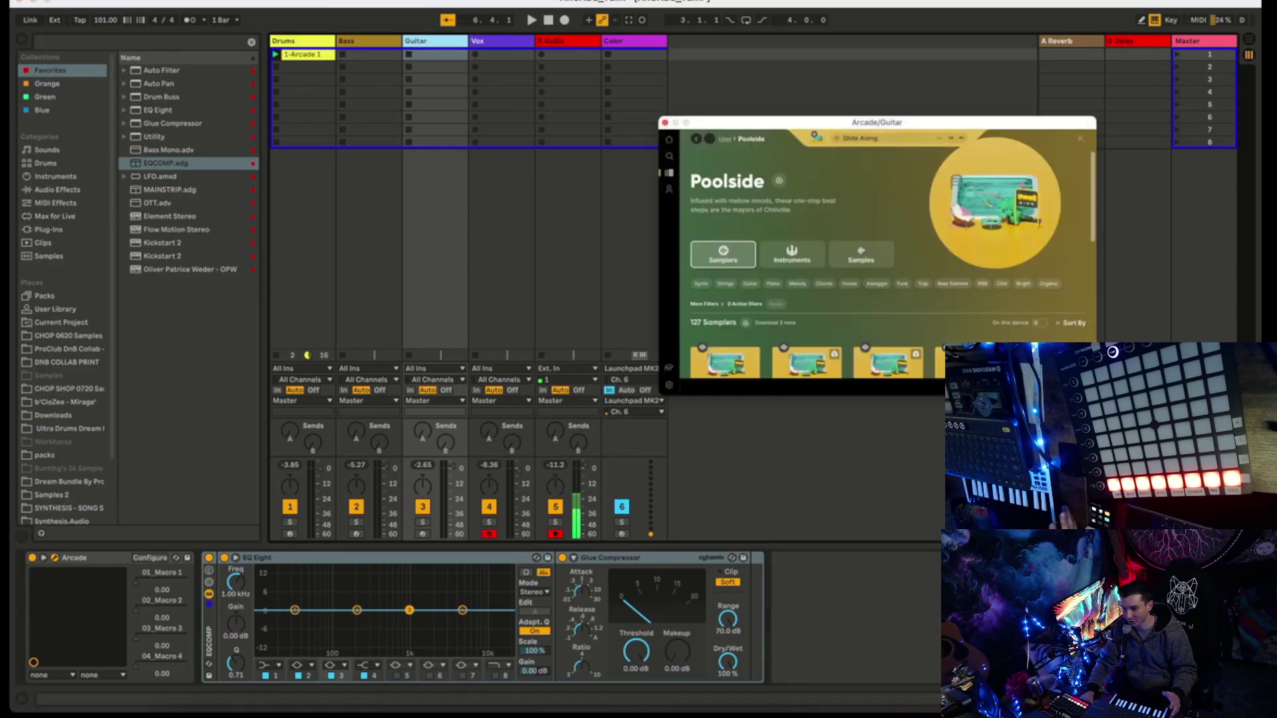
click(670, 173)
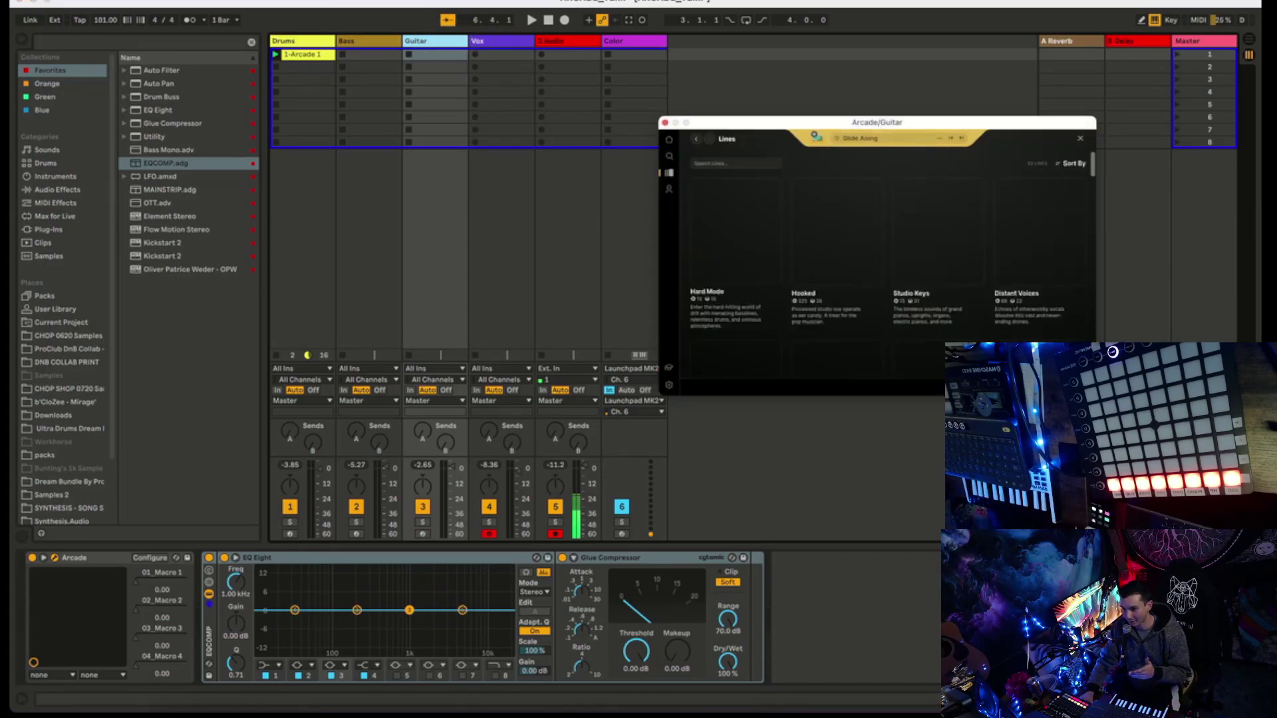
scroll(735, 213, down, 5)
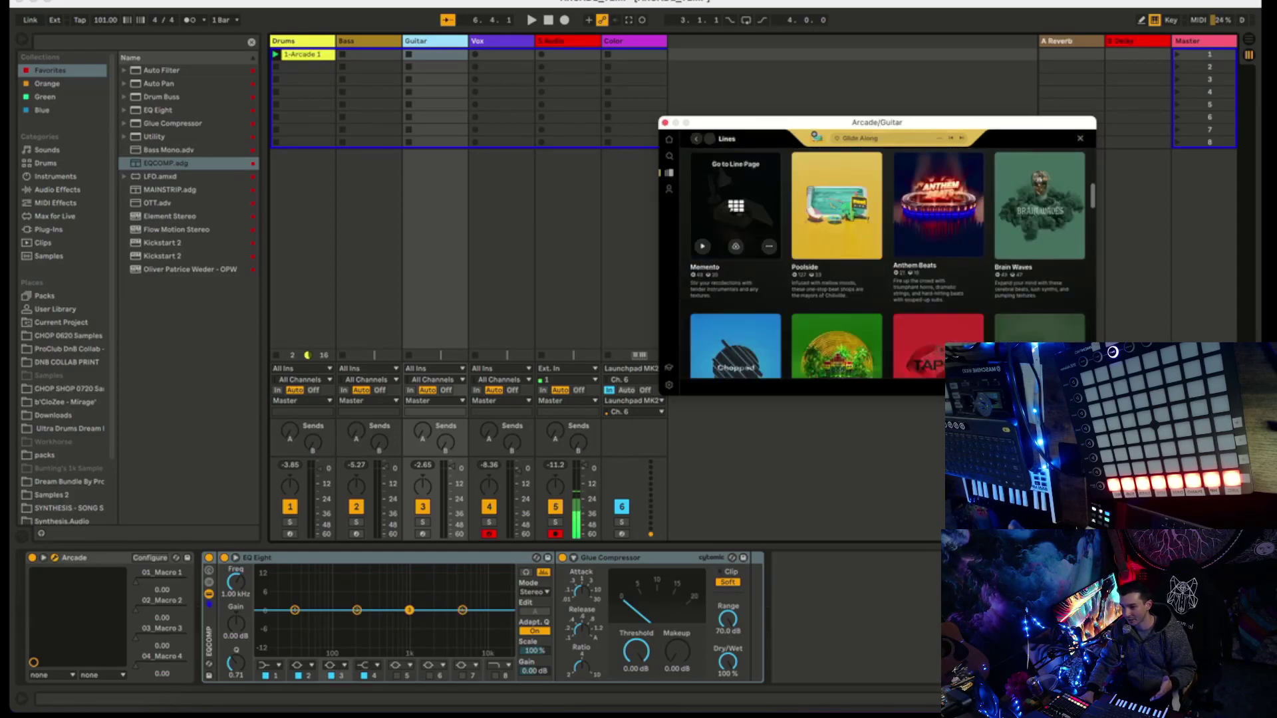
scroll(735, 213, down, 2)
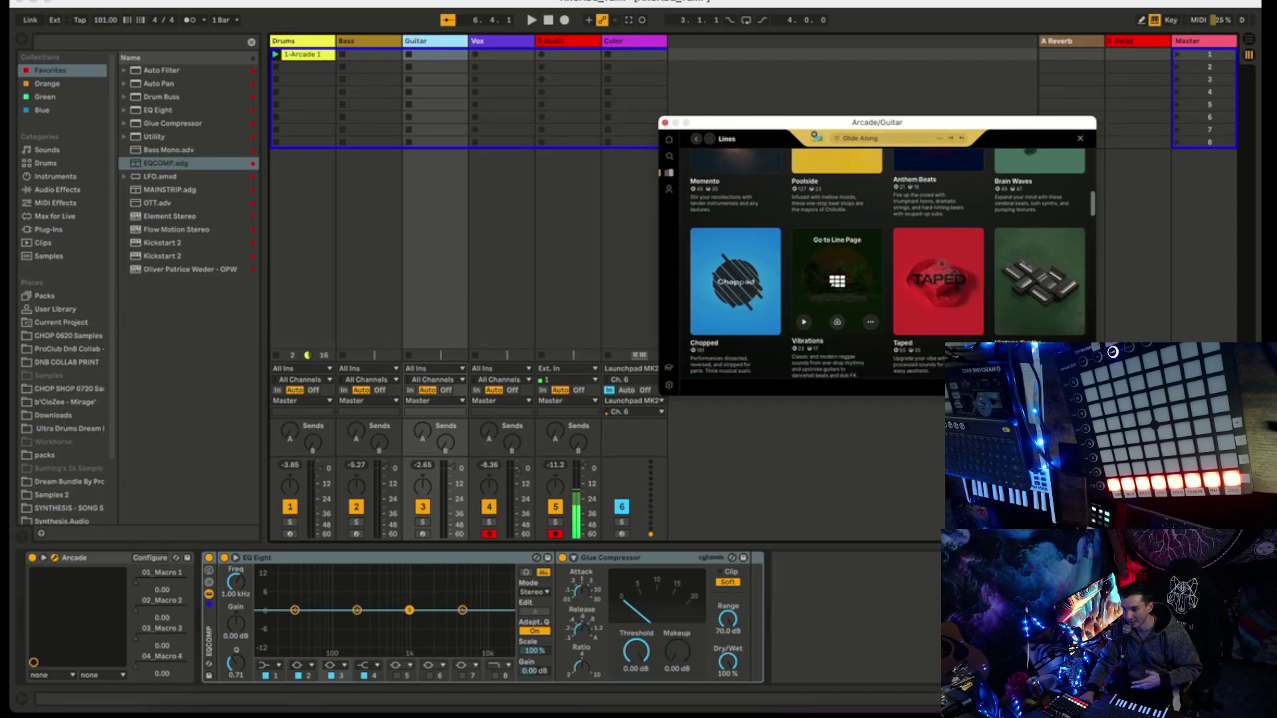
scroll(938, 286, down, 2)
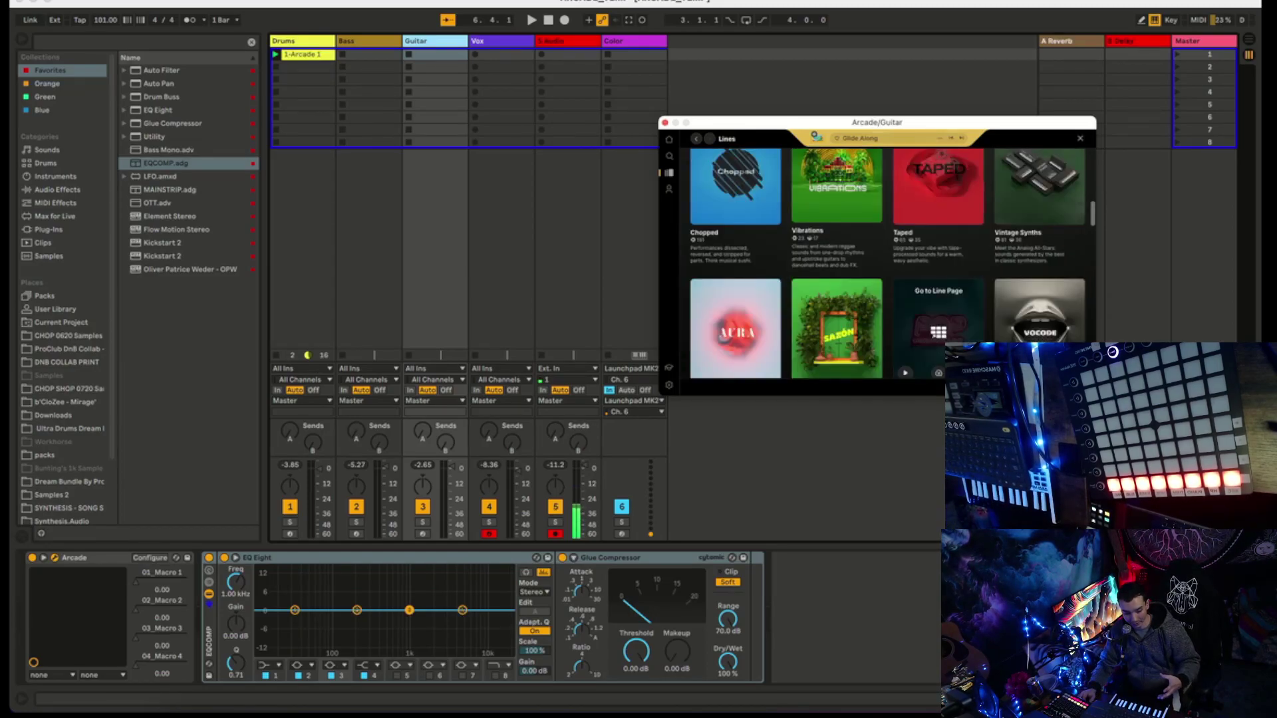
scroll(886, 264, down, 1)
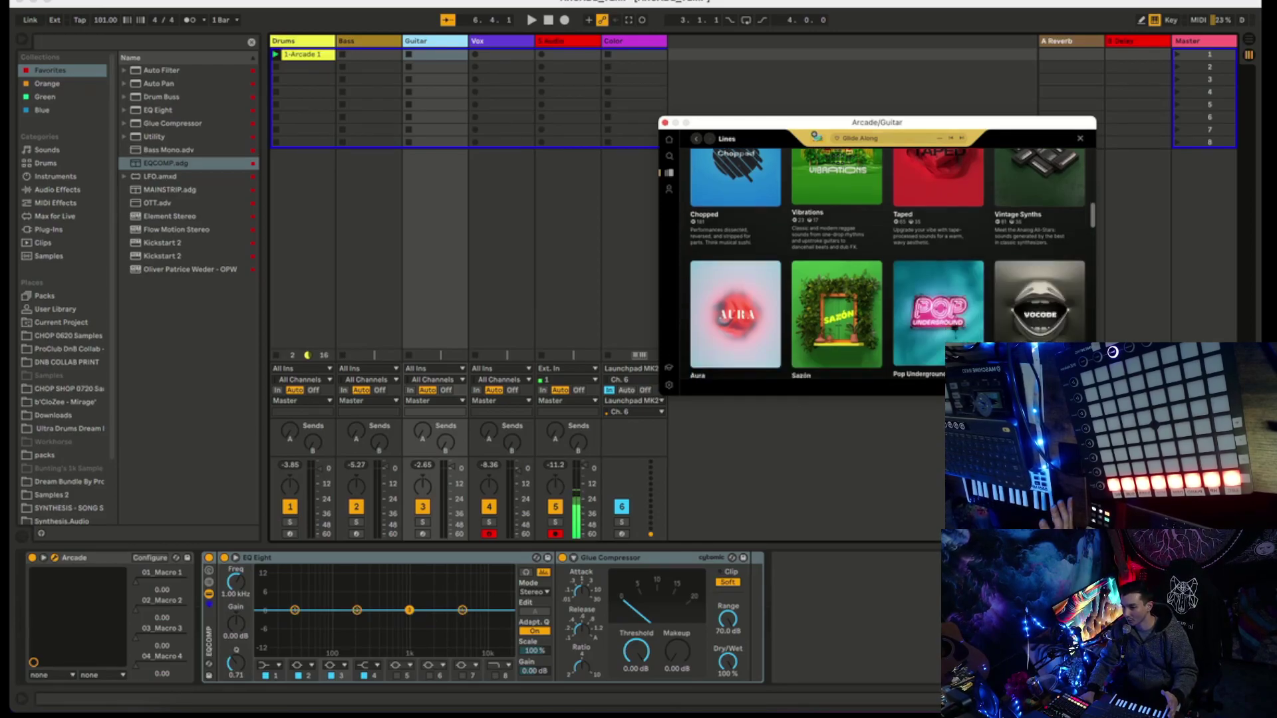
scroll(938, 299, down, 5)
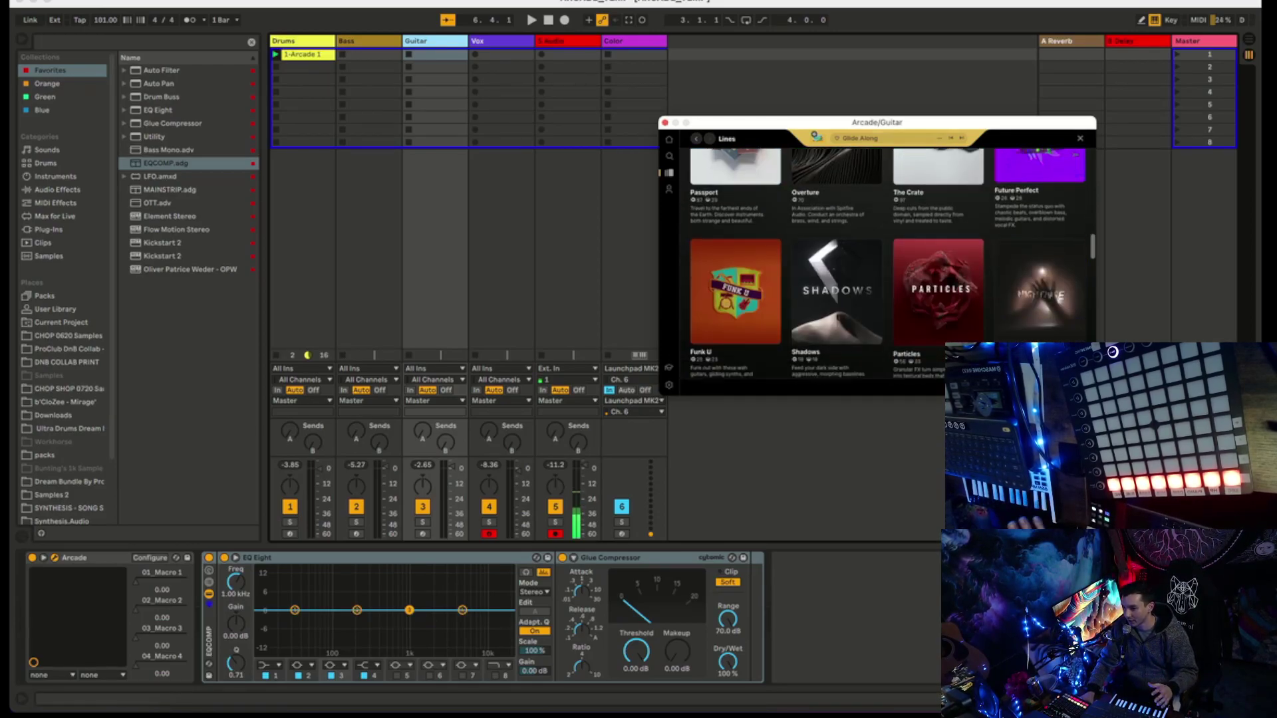
scroll(837, 313, down, 3)
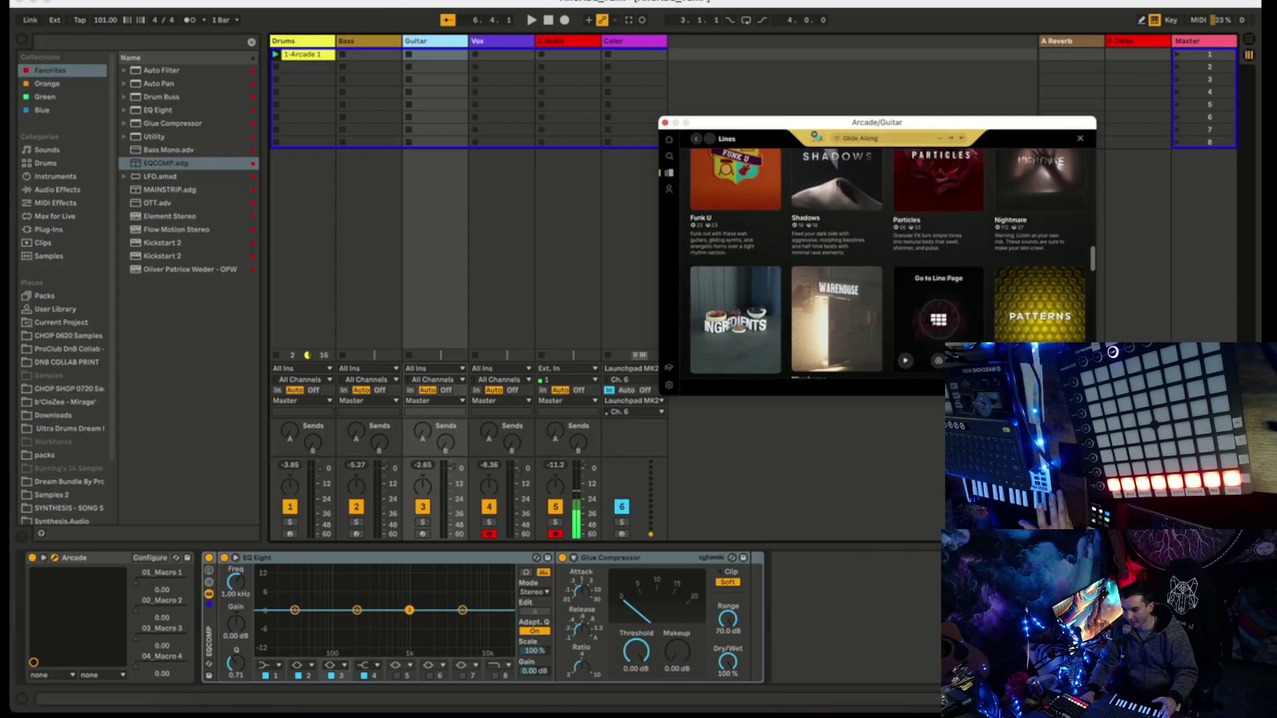
scroll(939, 269, down, 1)
scroll(1040, 279, down, 3)
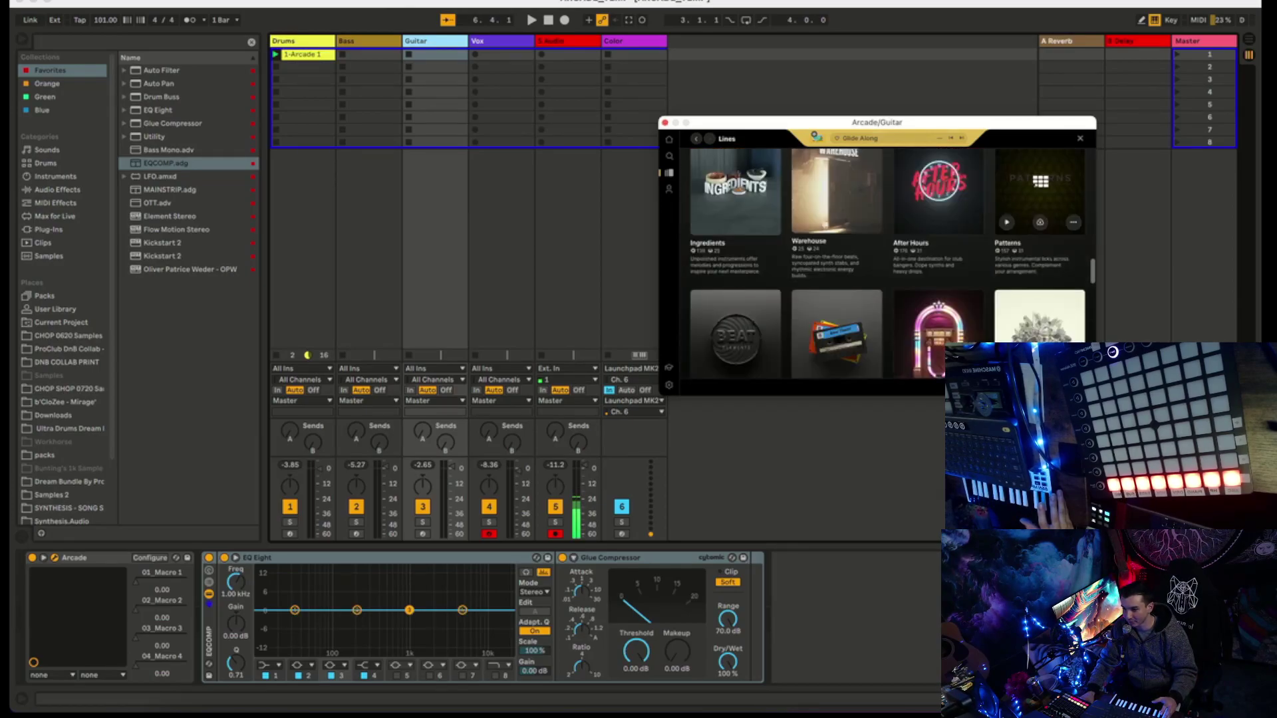
scroll(939, 299, down, 5)
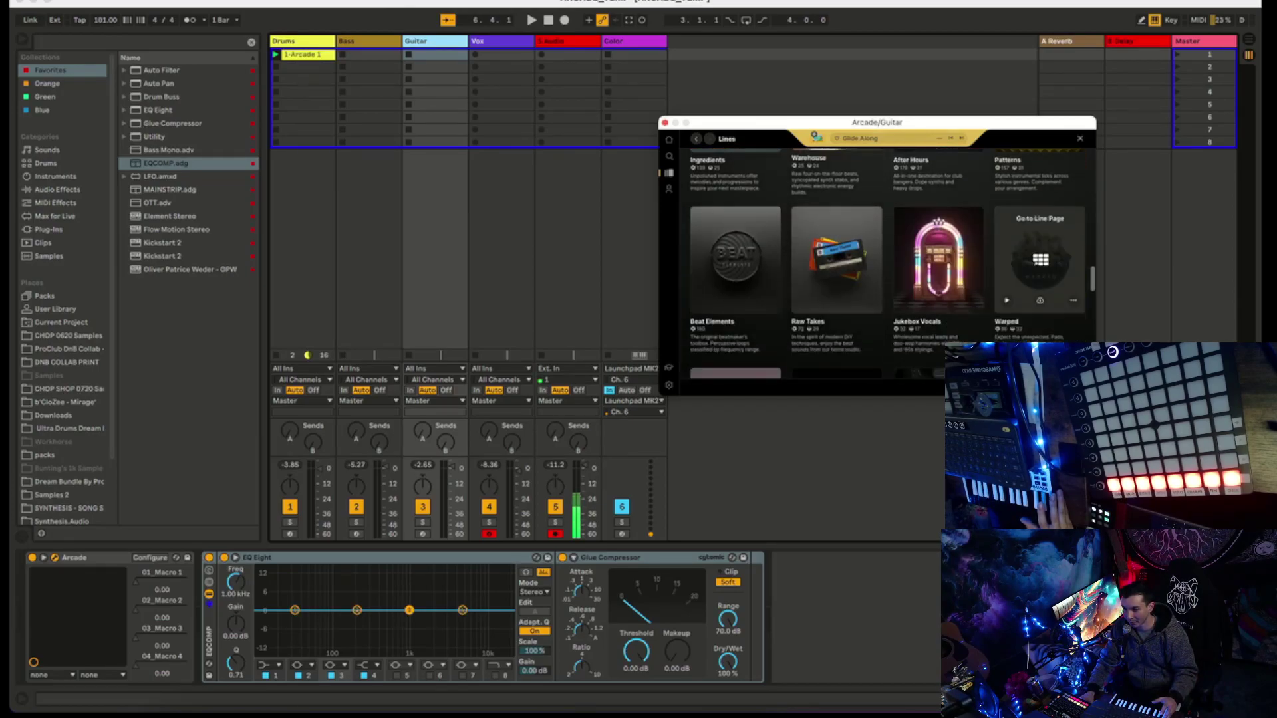
scroll(939, 299, up, 5)
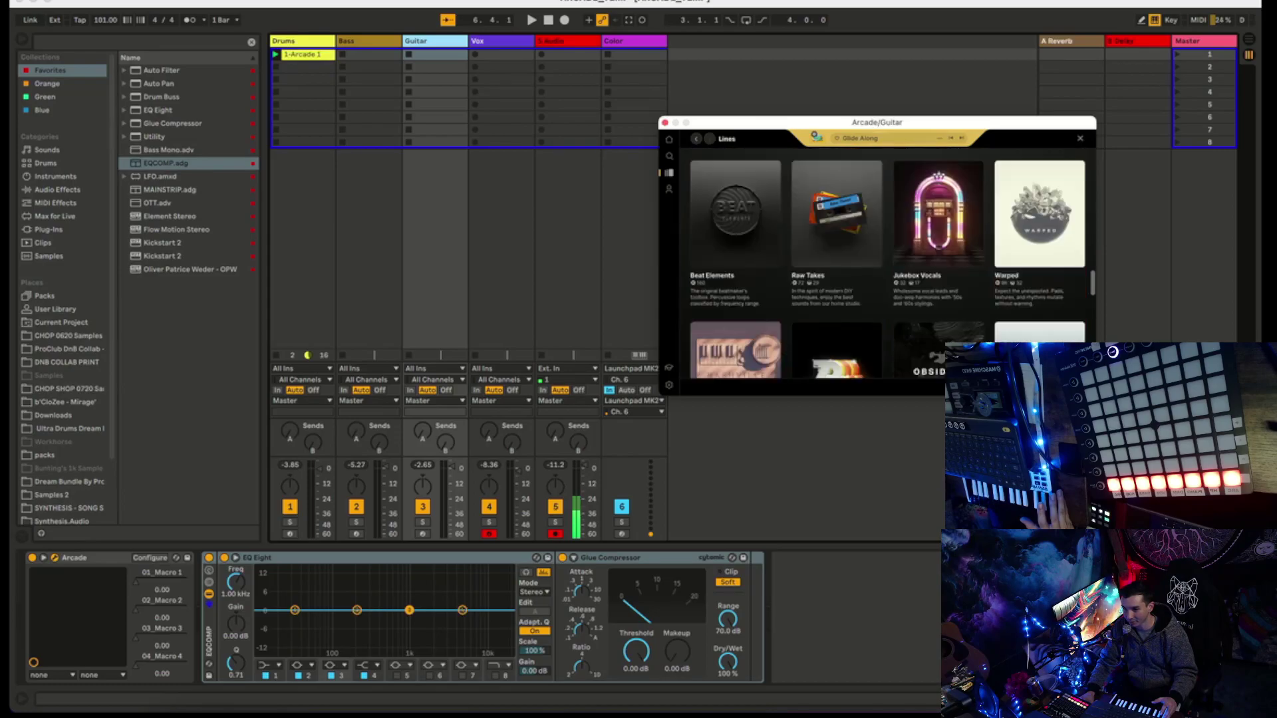
scroll(939, 233, up, 10)
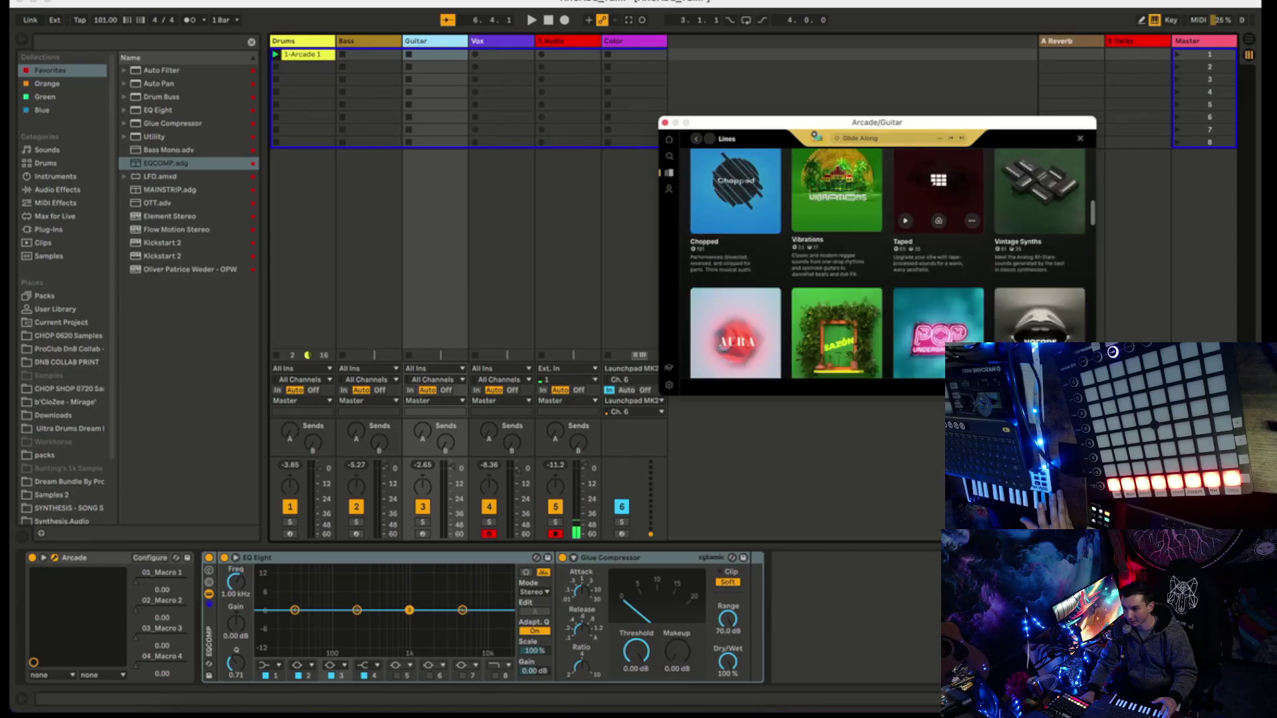
scroll(939, 233, up, 6)
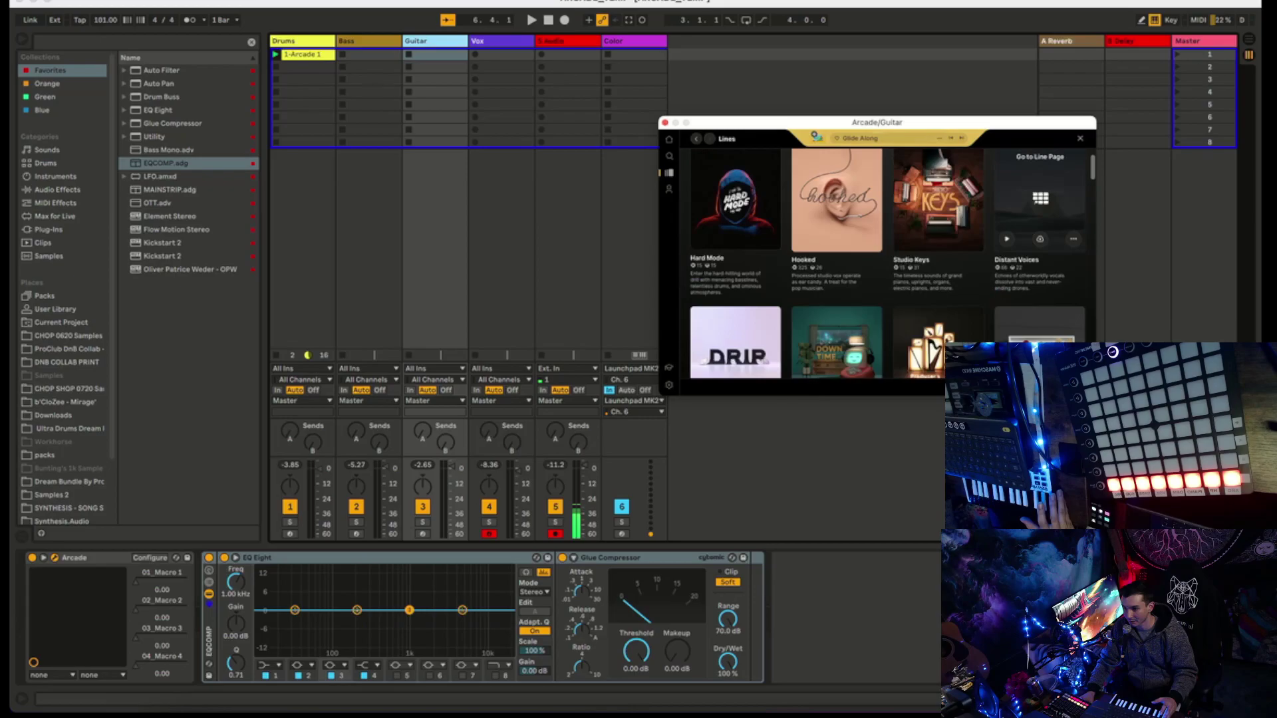
Load the New Places sampler from the Chopped line into the Guitar track's Arcade.
scroll(1041, 233, down, 2)
scroll(837, 305, down, 2)
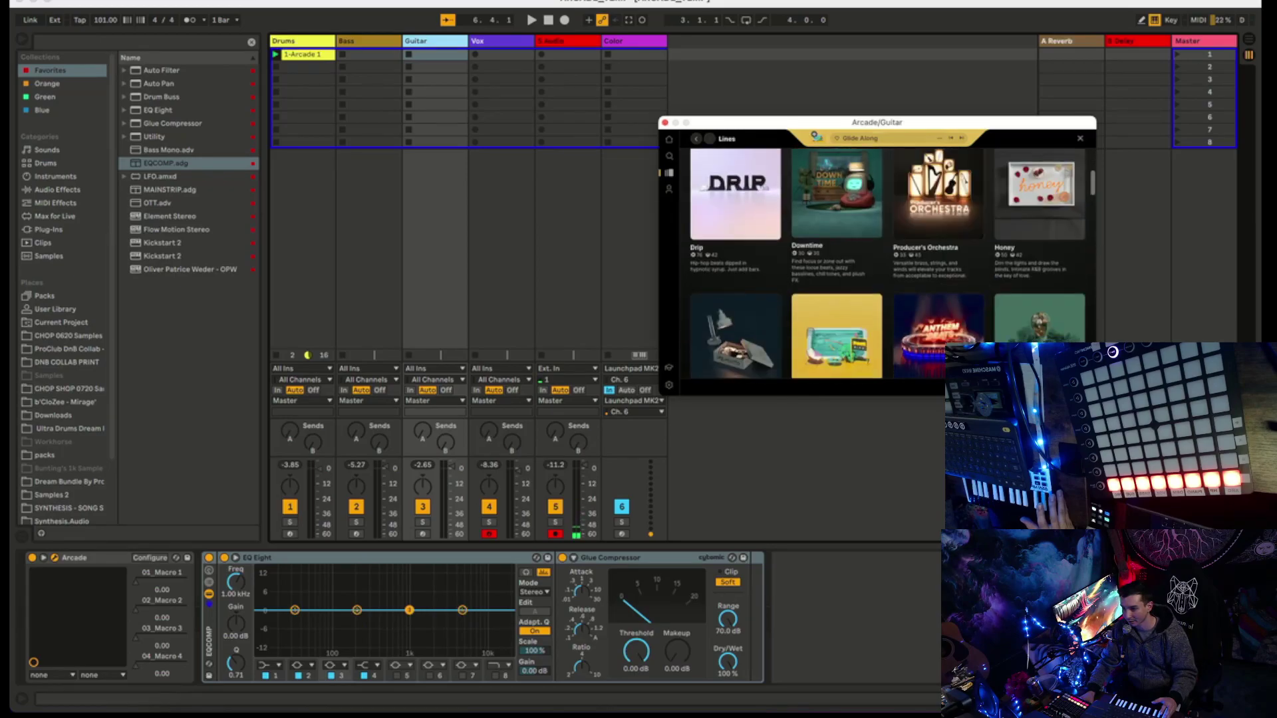
scroll(1041, 226, down, 3)
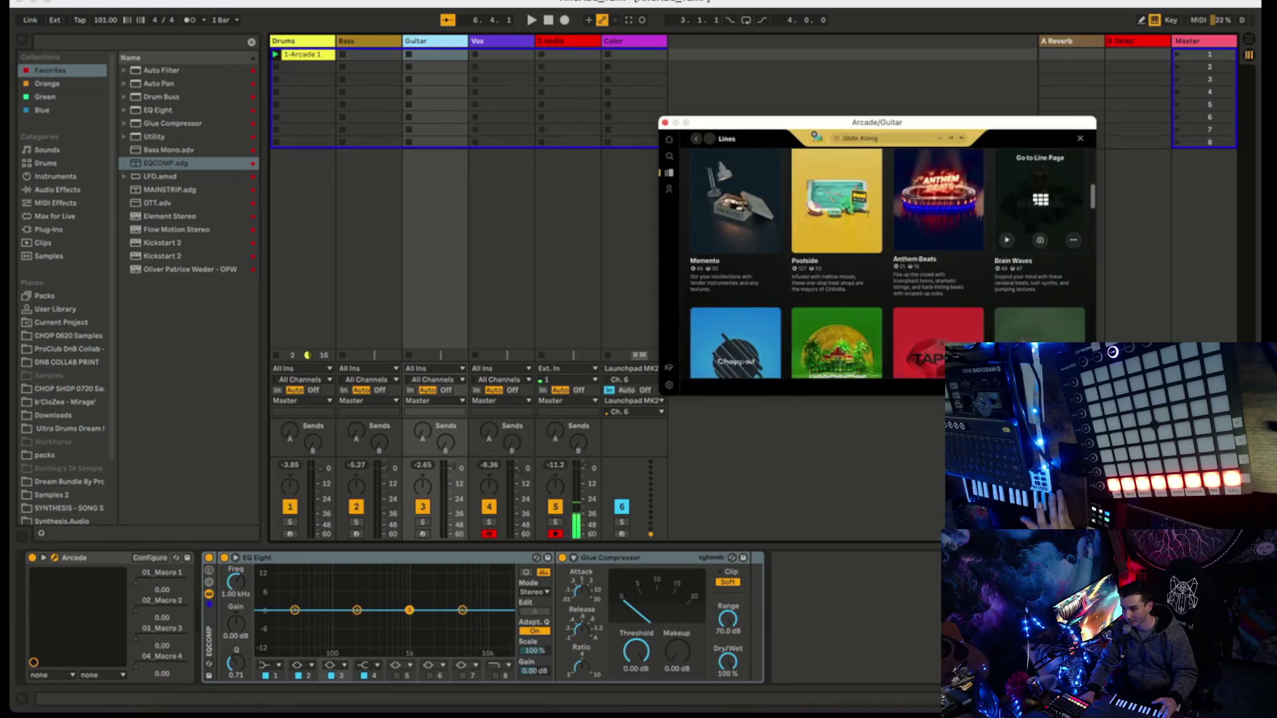
scroll(1040, 227, down, 1)
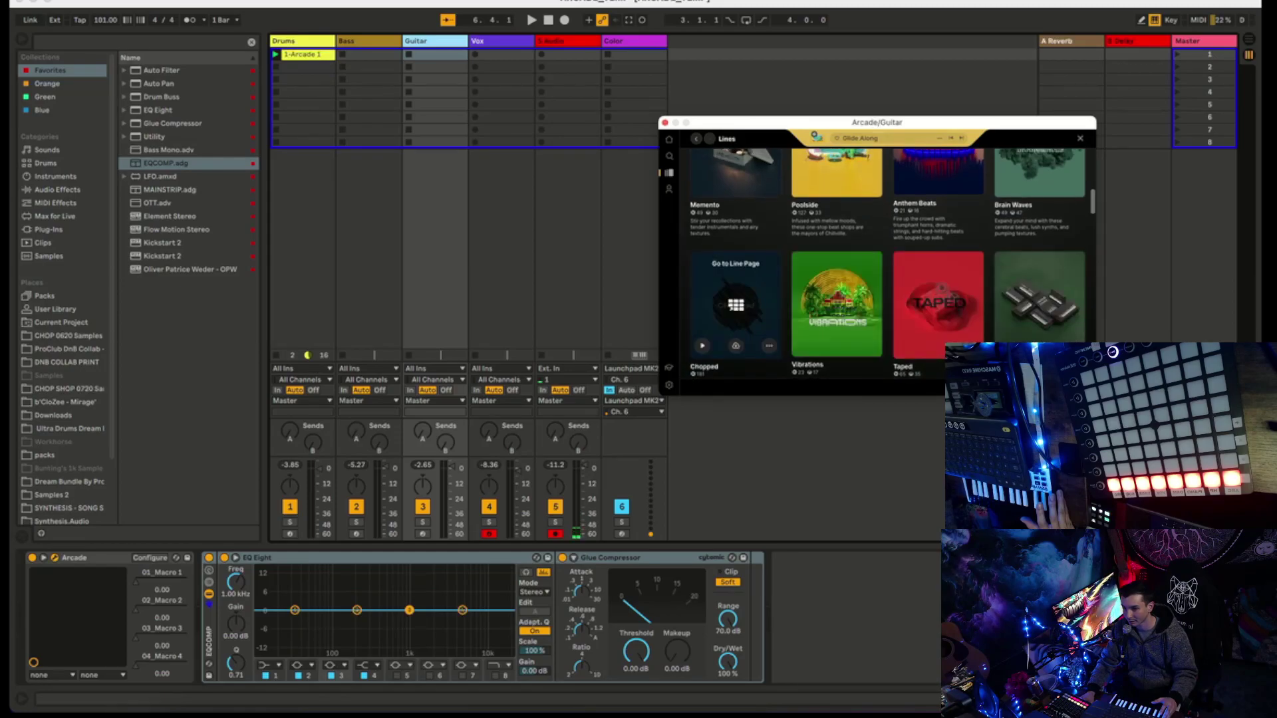
click(735, 305)
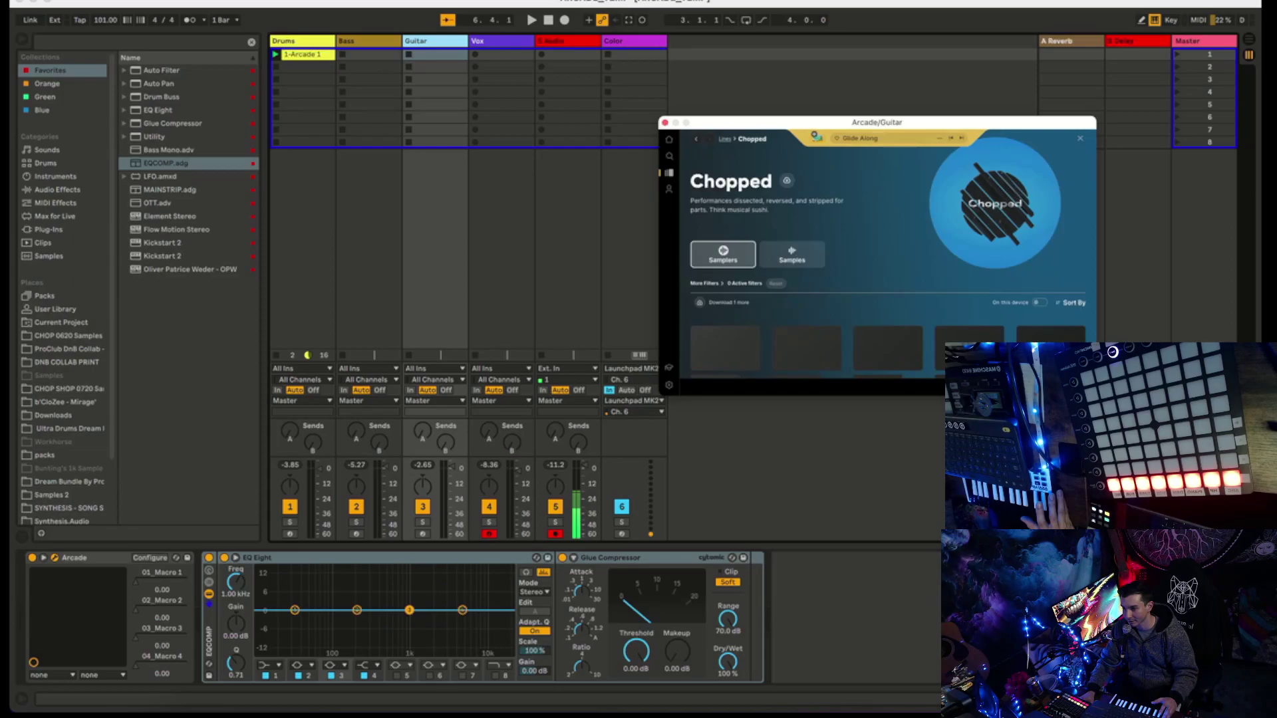
scroll(888, 273, down, 3)
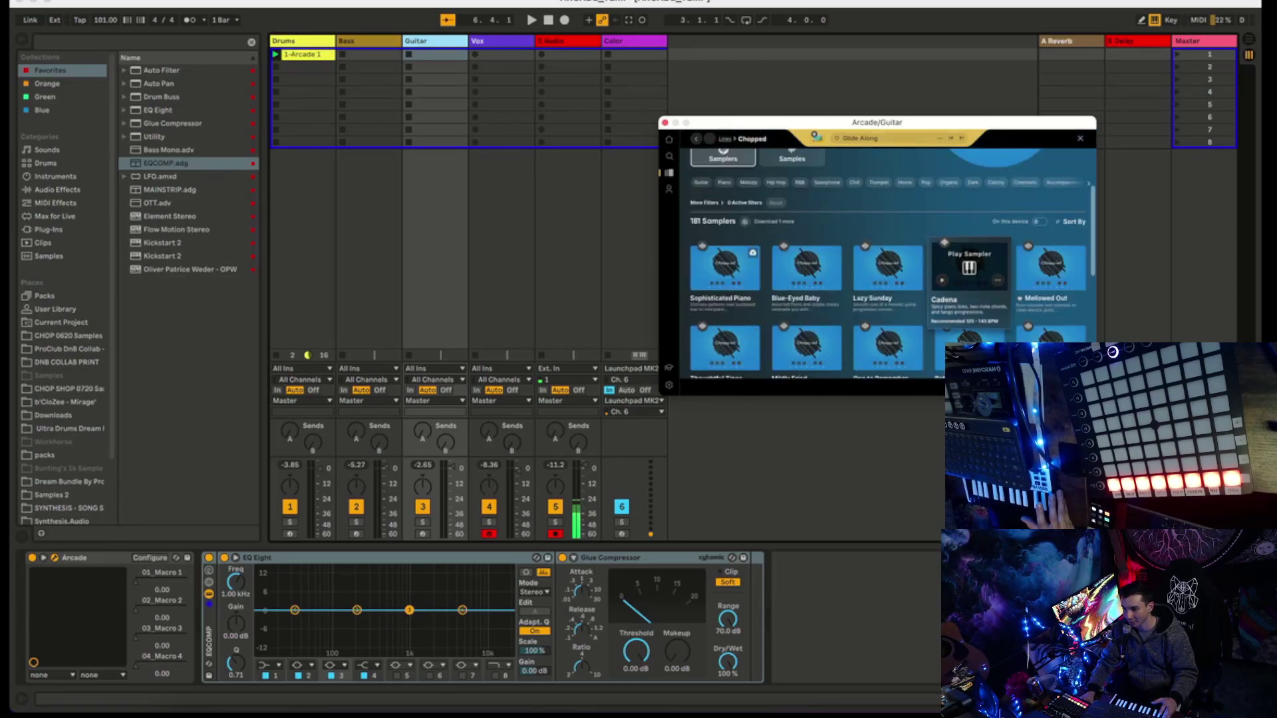
scroll(888, 266, down, 1)
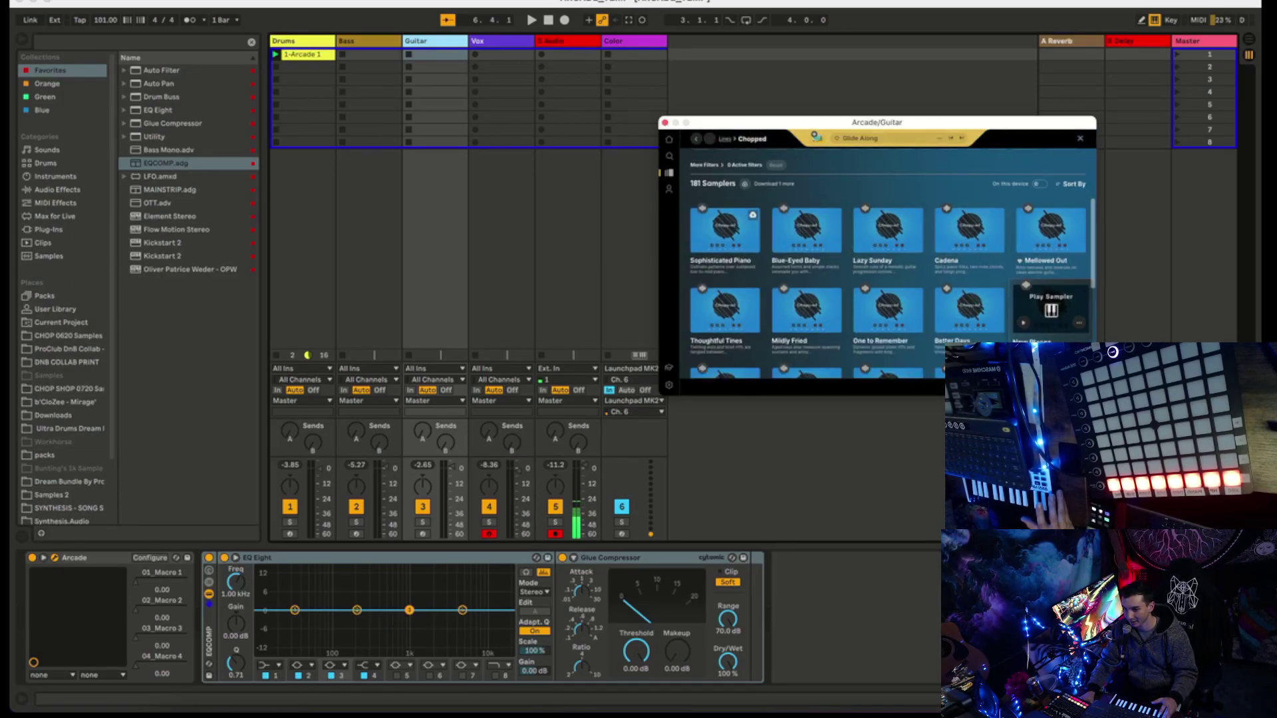
click(1051, 310)
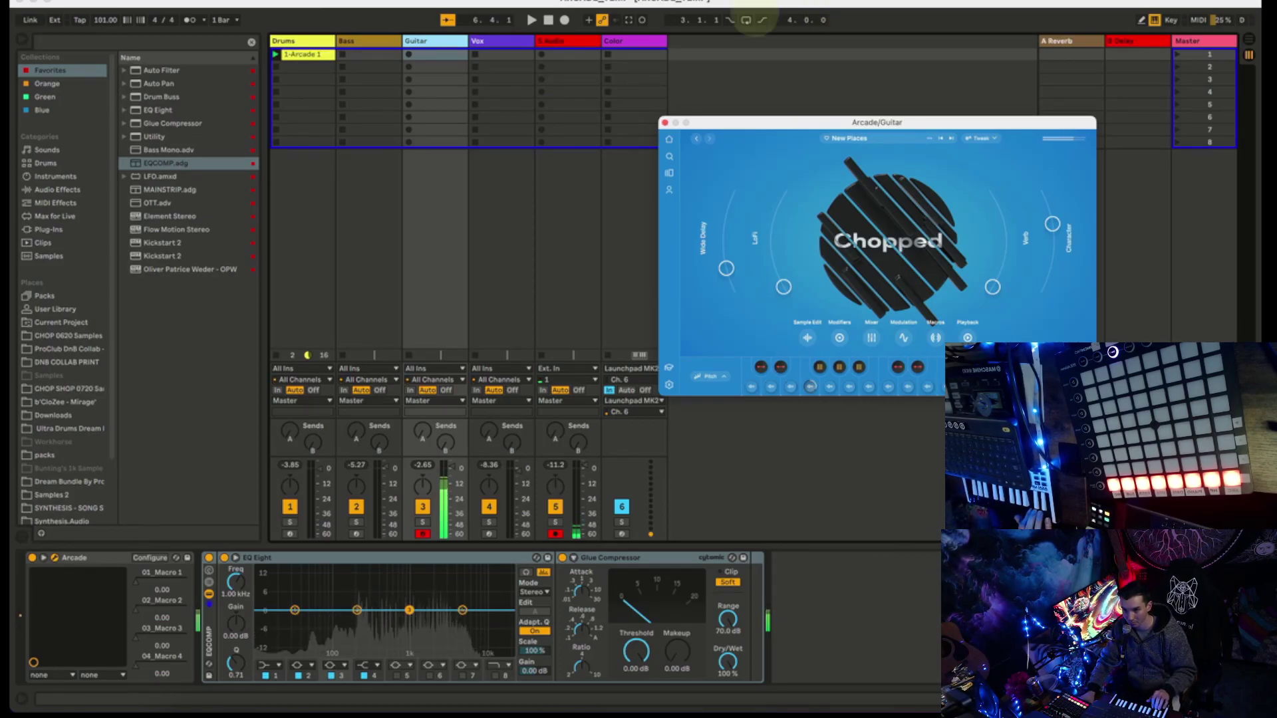
Record a new clip with the Goldberg Machine sampler into the Drums track's second clip slot.
click(300, 40)
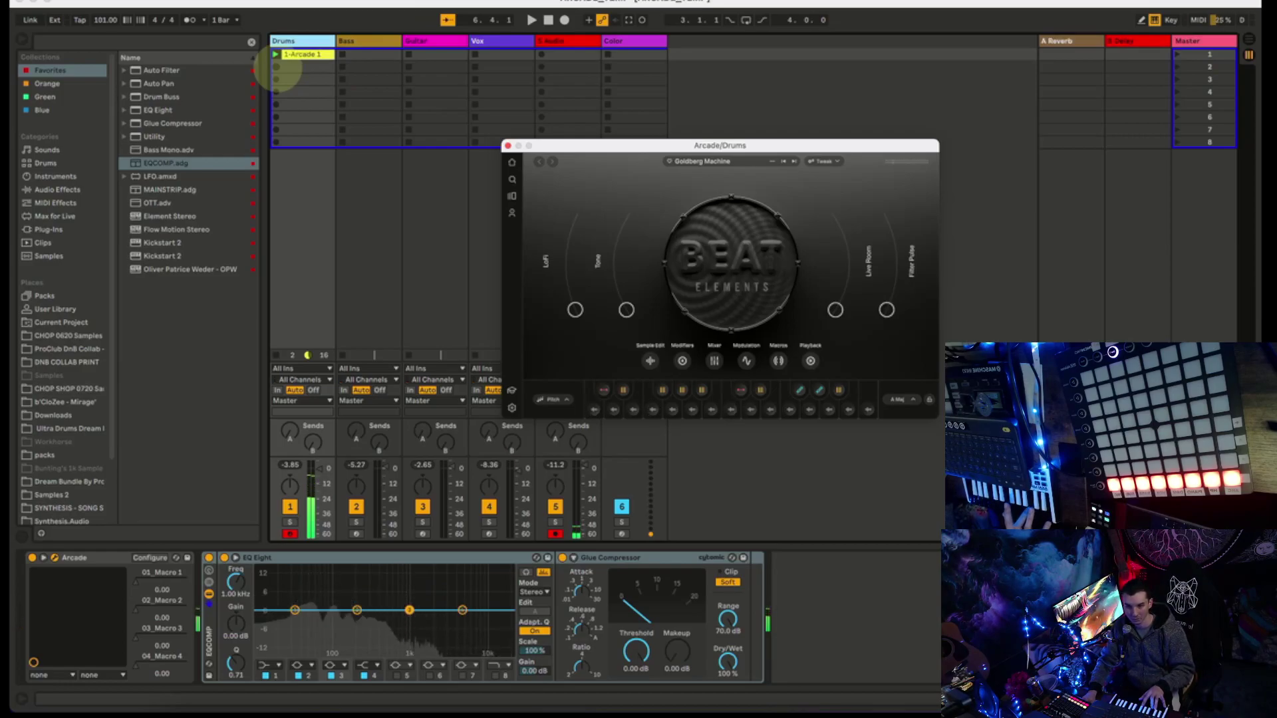
click(276, 66)
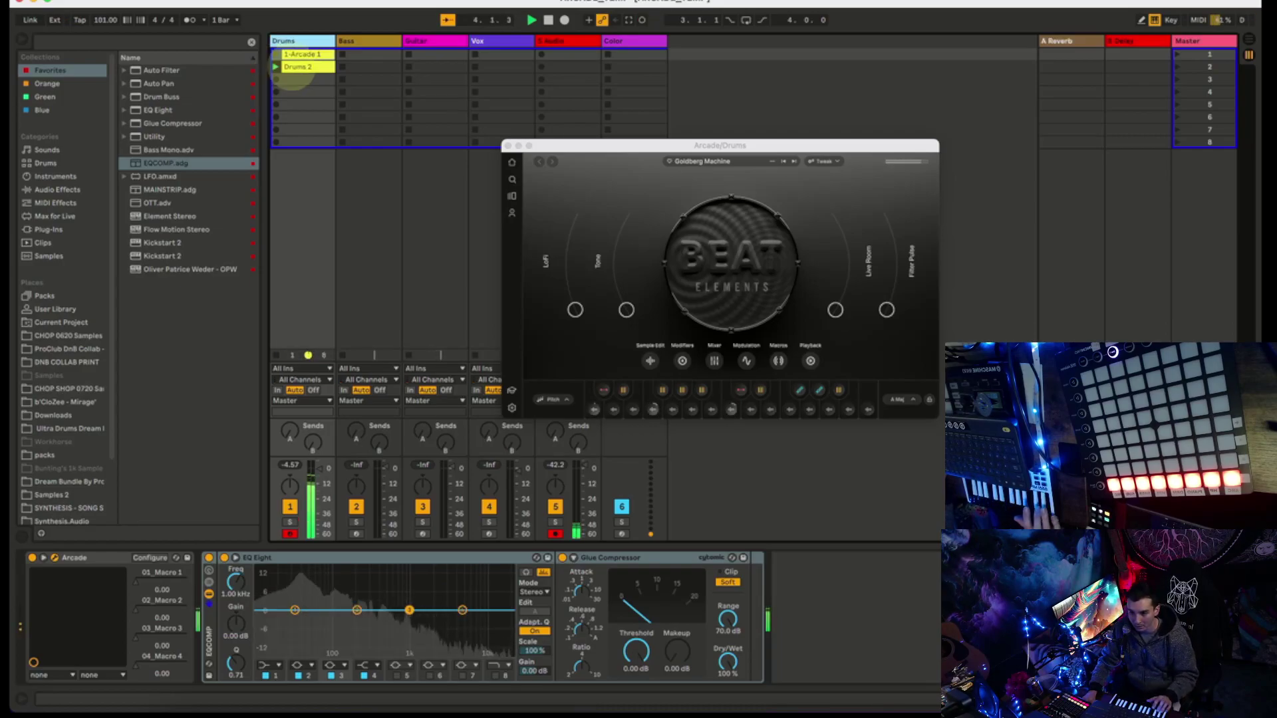
Open the Drums 2 clip in the note editor and select all of its notes.
click(293, 67)
click(344, 652)
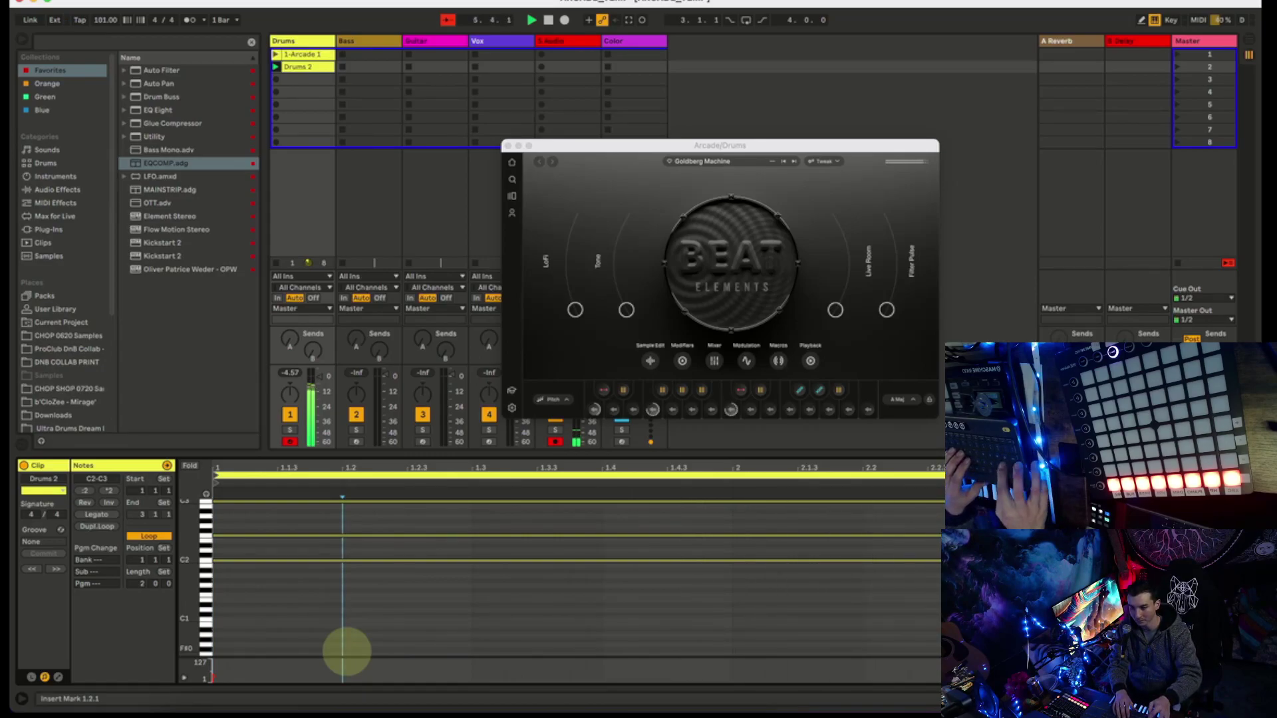
key(super+a)
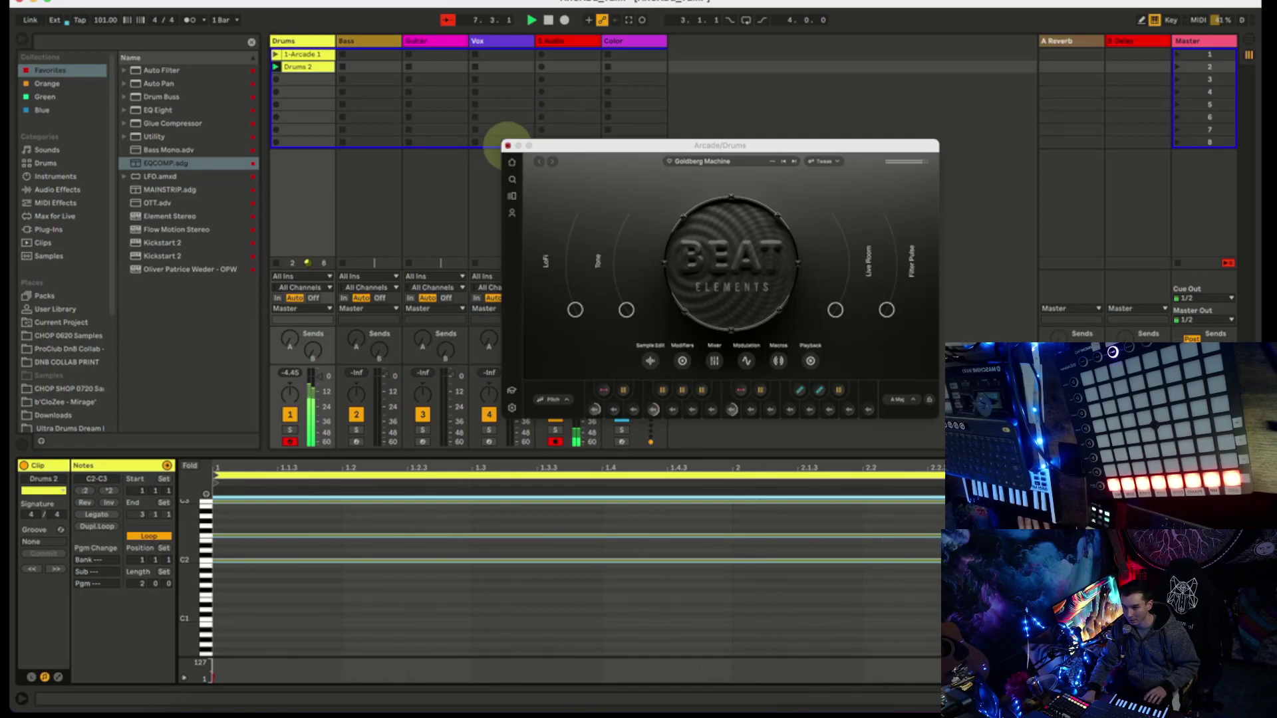
Close the Drums track's Arcade window and record a clip with the Borrowed Phrase sampler into the Bass track's second clip slot.
click(507, 145)
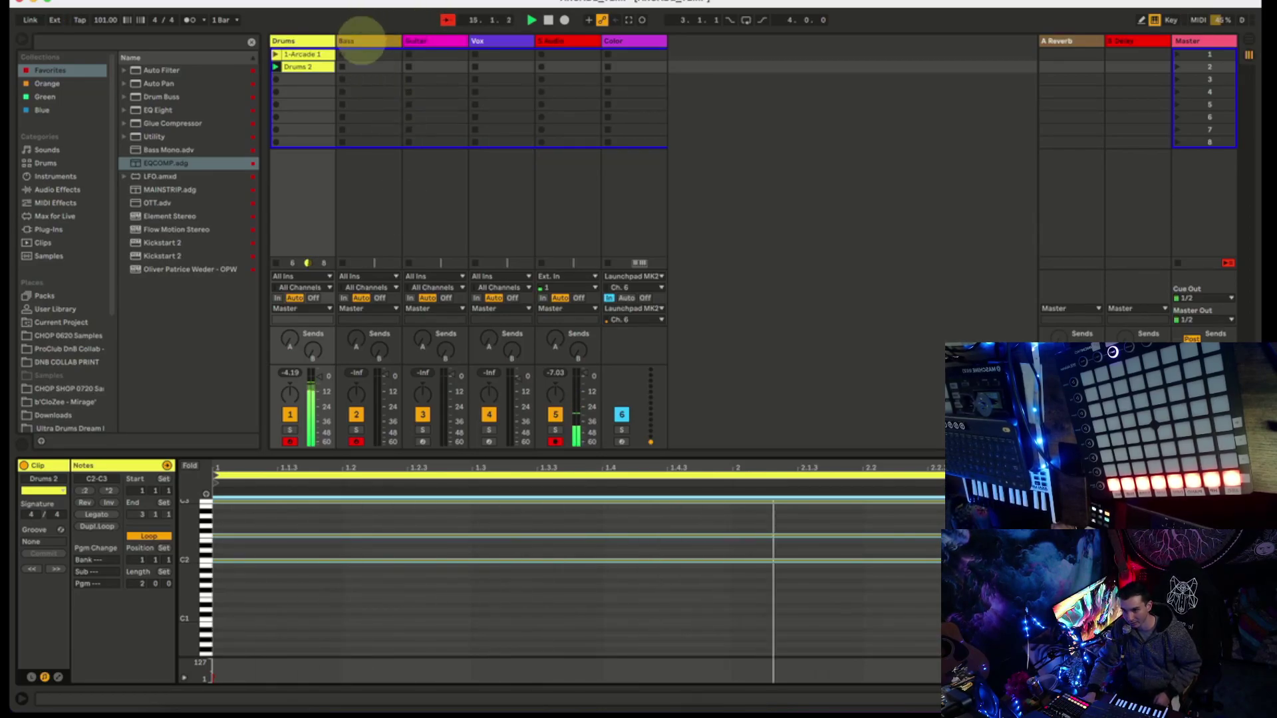
click(366, 40)
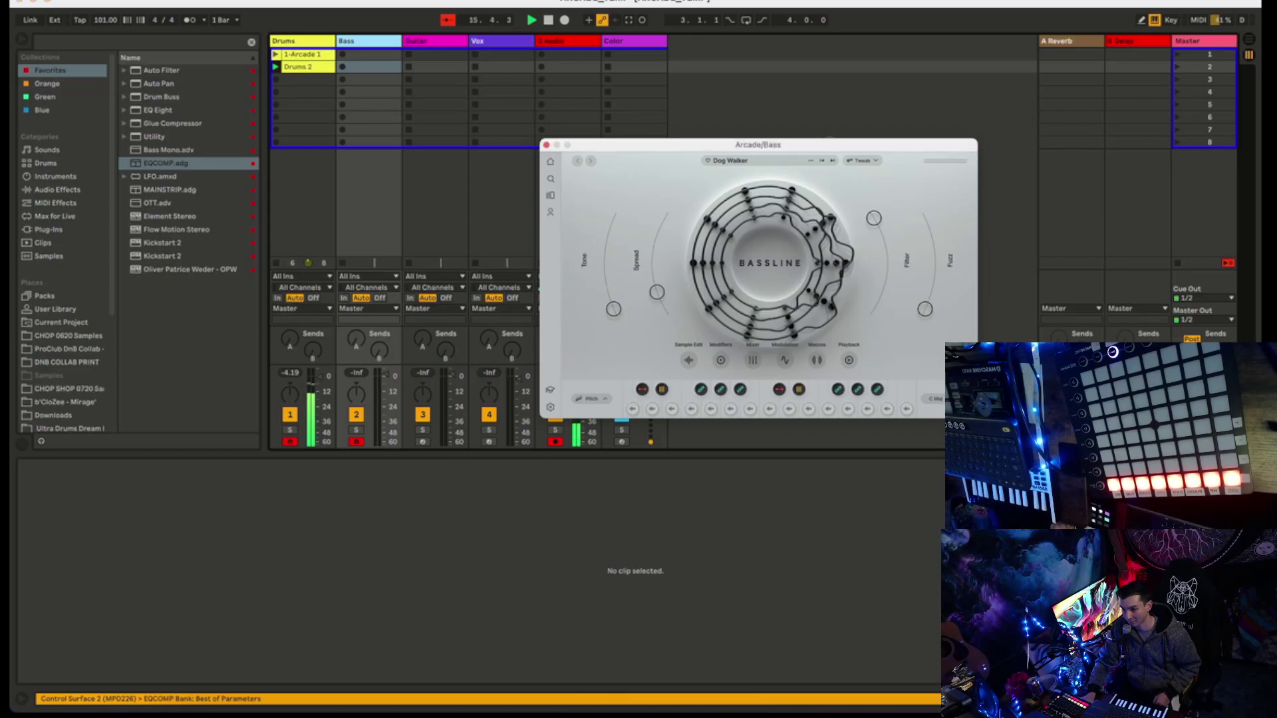
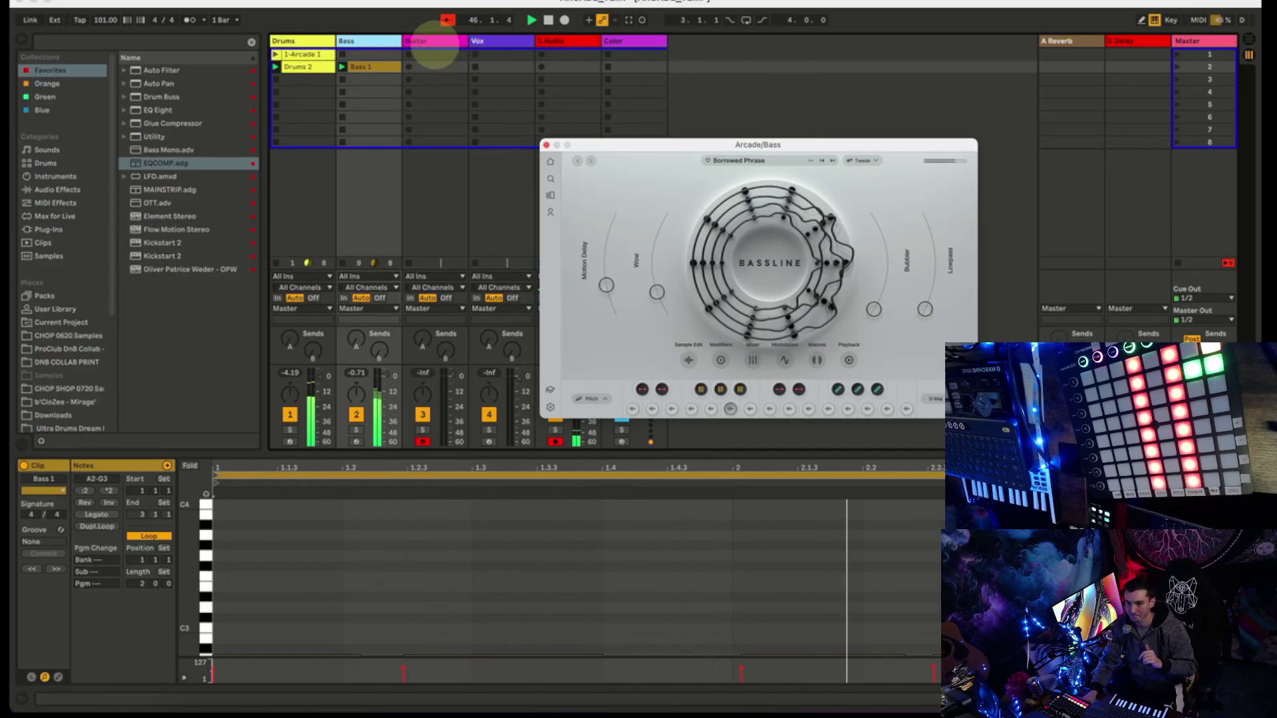
Load the Exoplanet sampler from the Vintage Synths line into the Guitar track's Arcade and record a clip into its second slot.
click(429, 67)
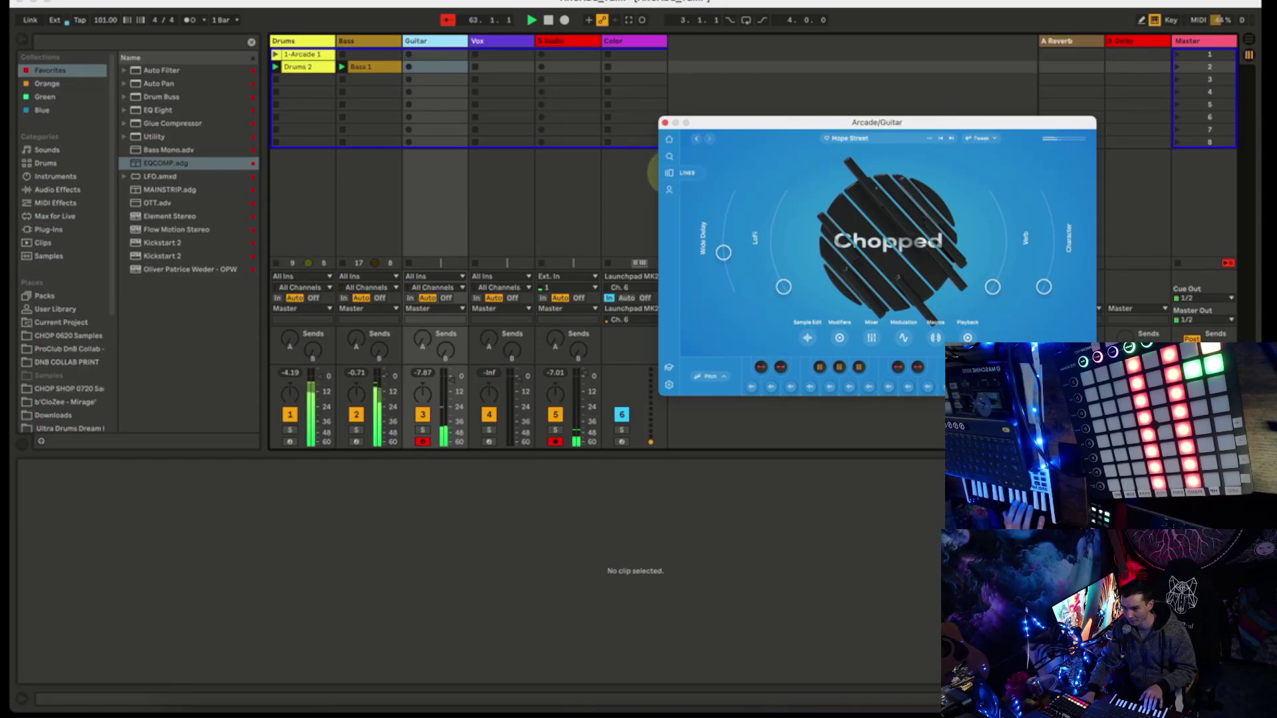
click(816, 137)
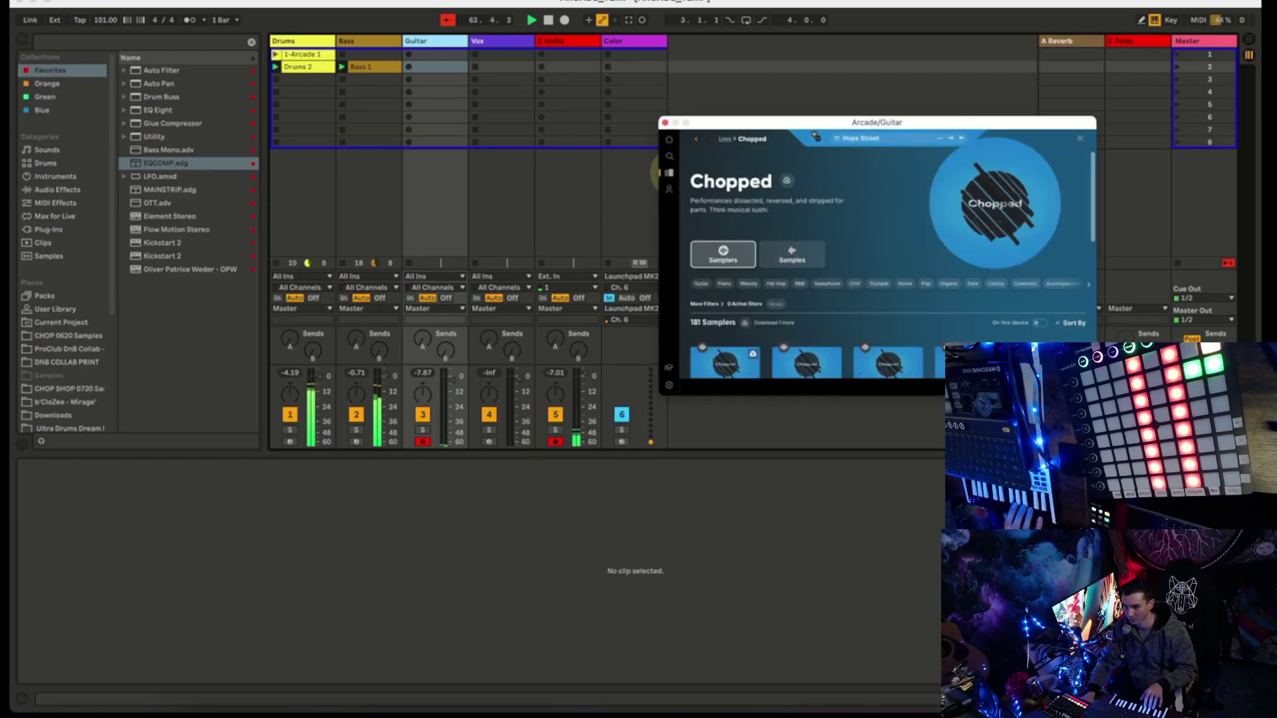
click(724, 140)
scroll(865, 253, down, 3)
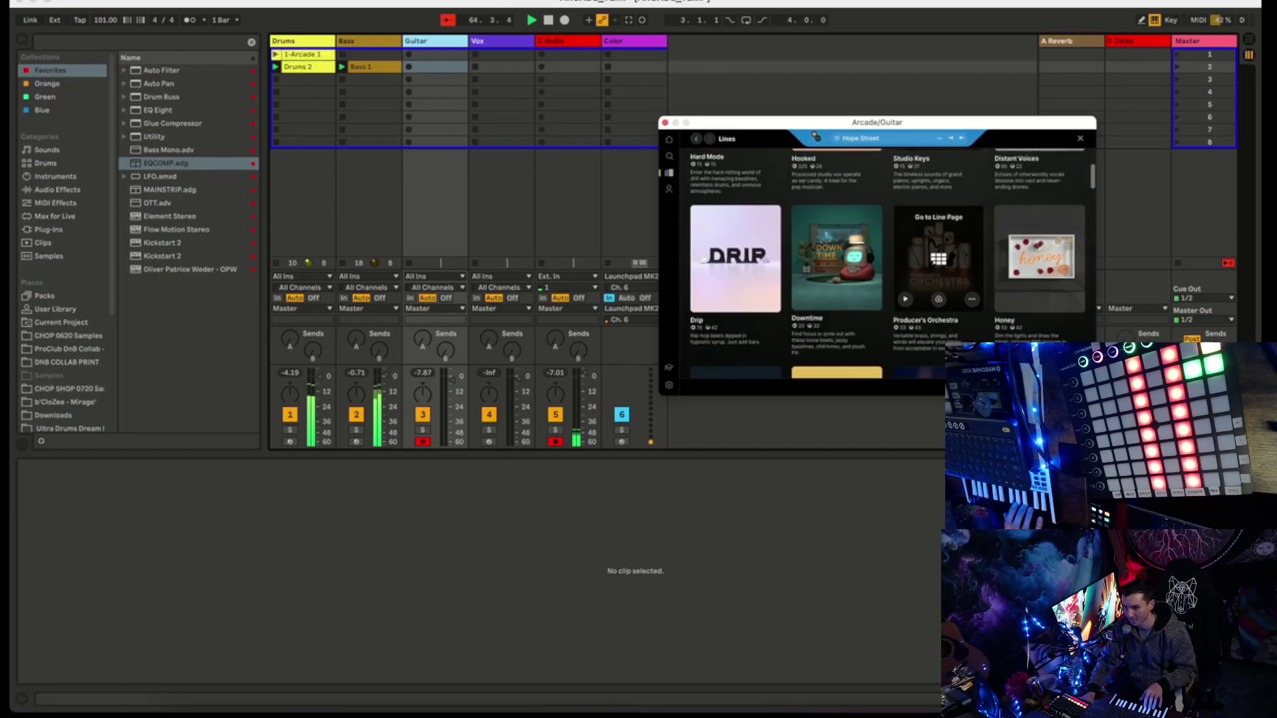
scroll(938, 266, down, 2)
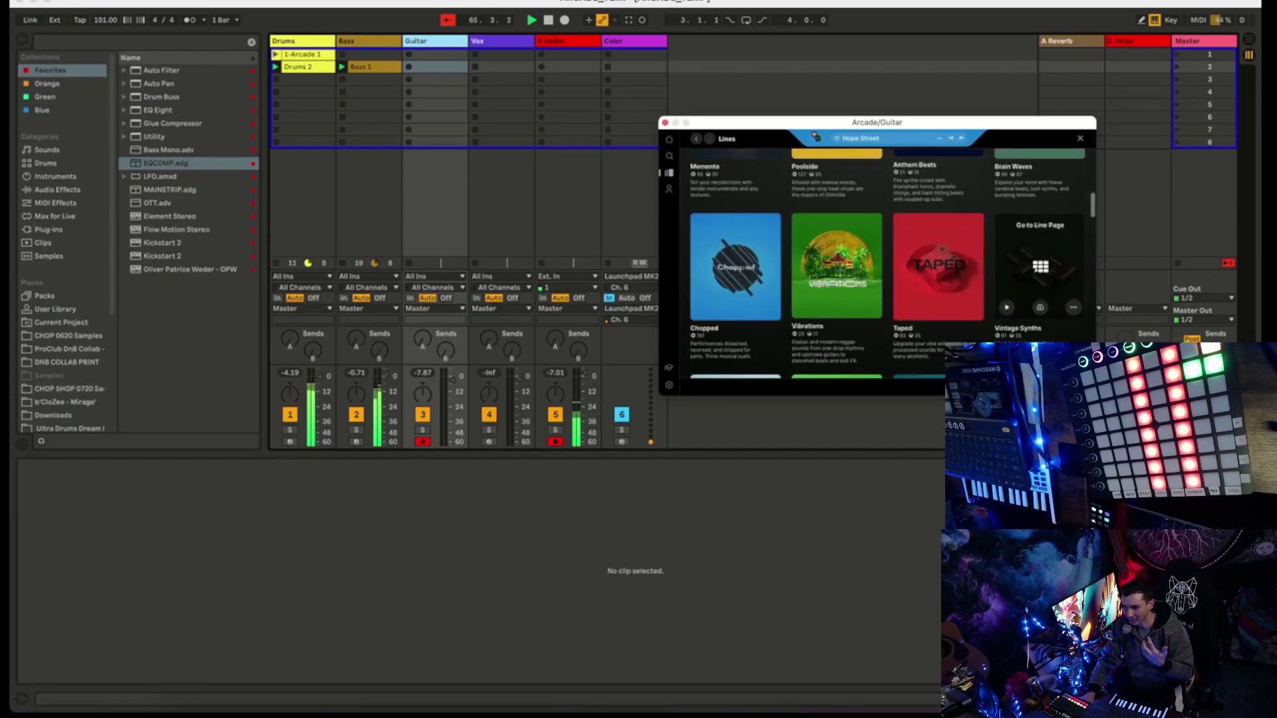
click(1040, 266)
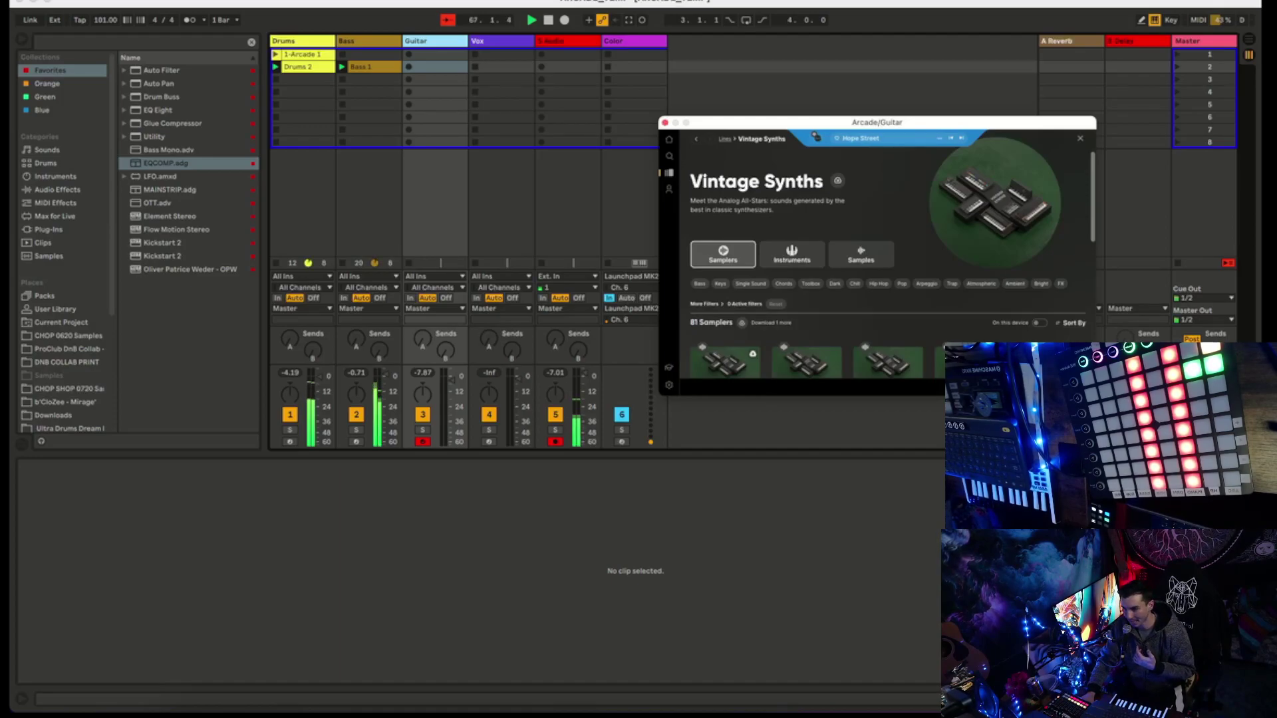
scroll(969, 253, down, 5)
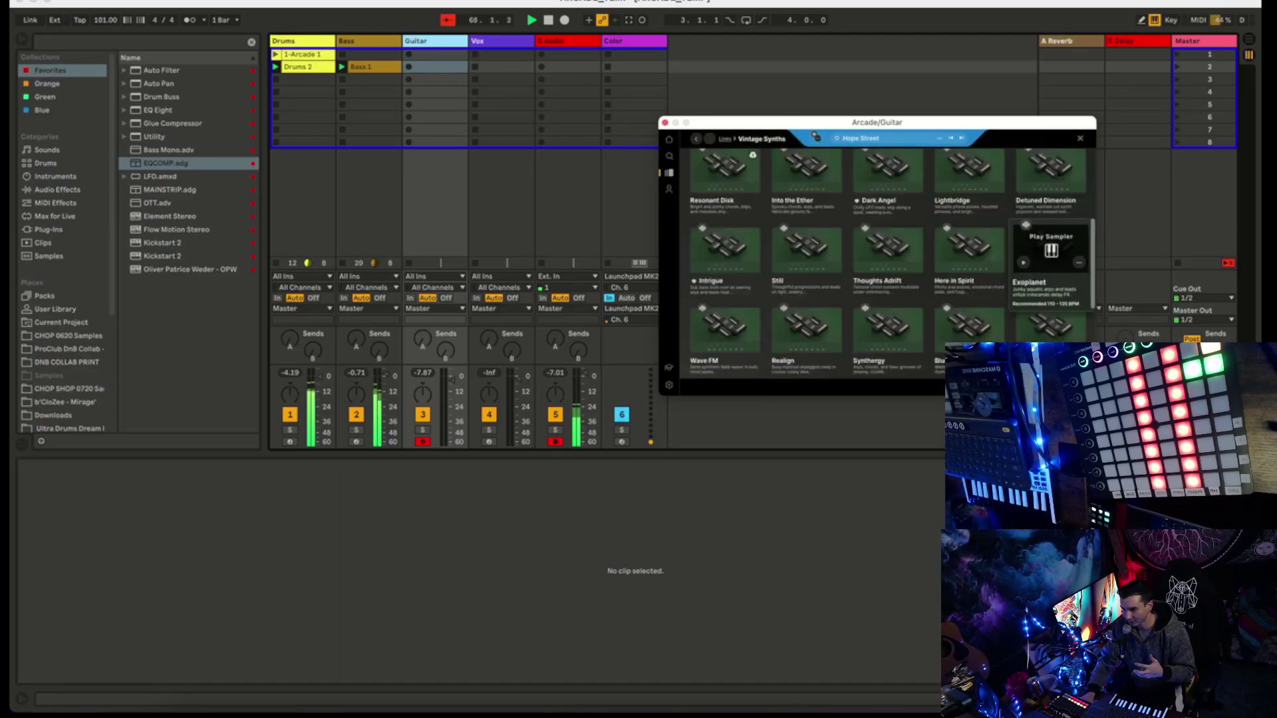
click(1049, 267)
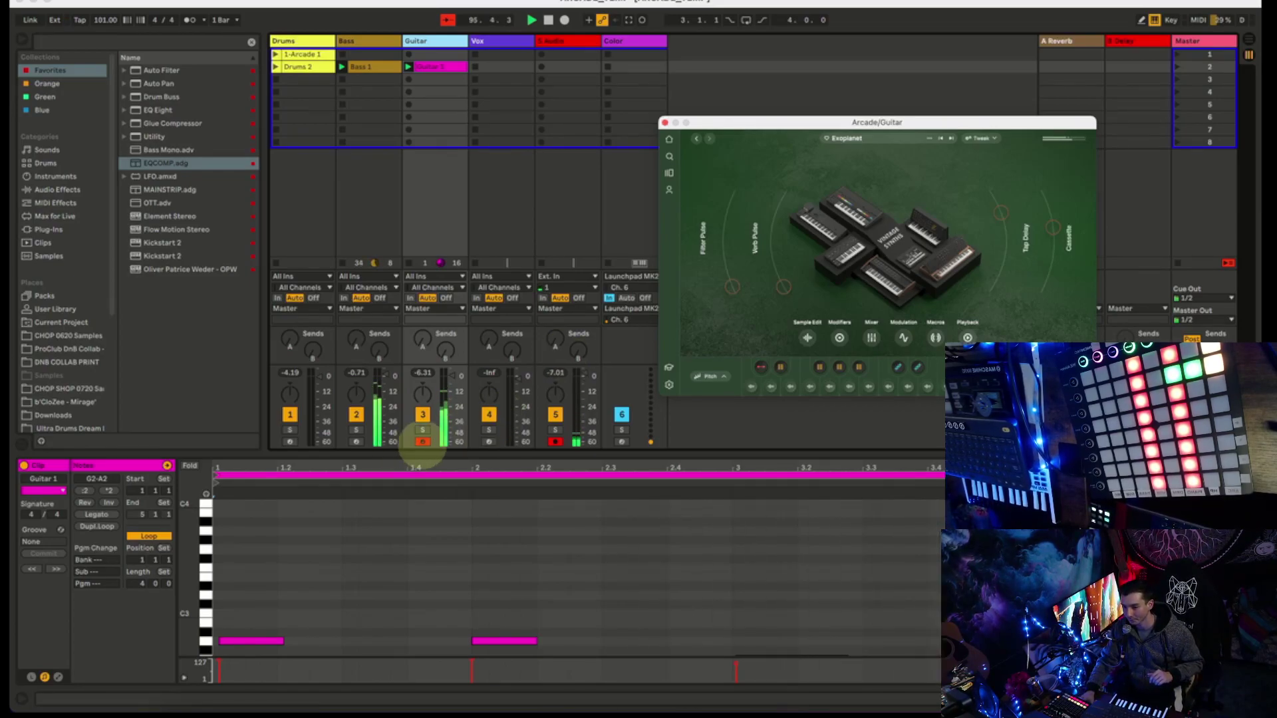
Arm the Vox track for recording and open its Arcade window, placed clear of the Drums, Bass and Guitar clips.
click(489, 441)
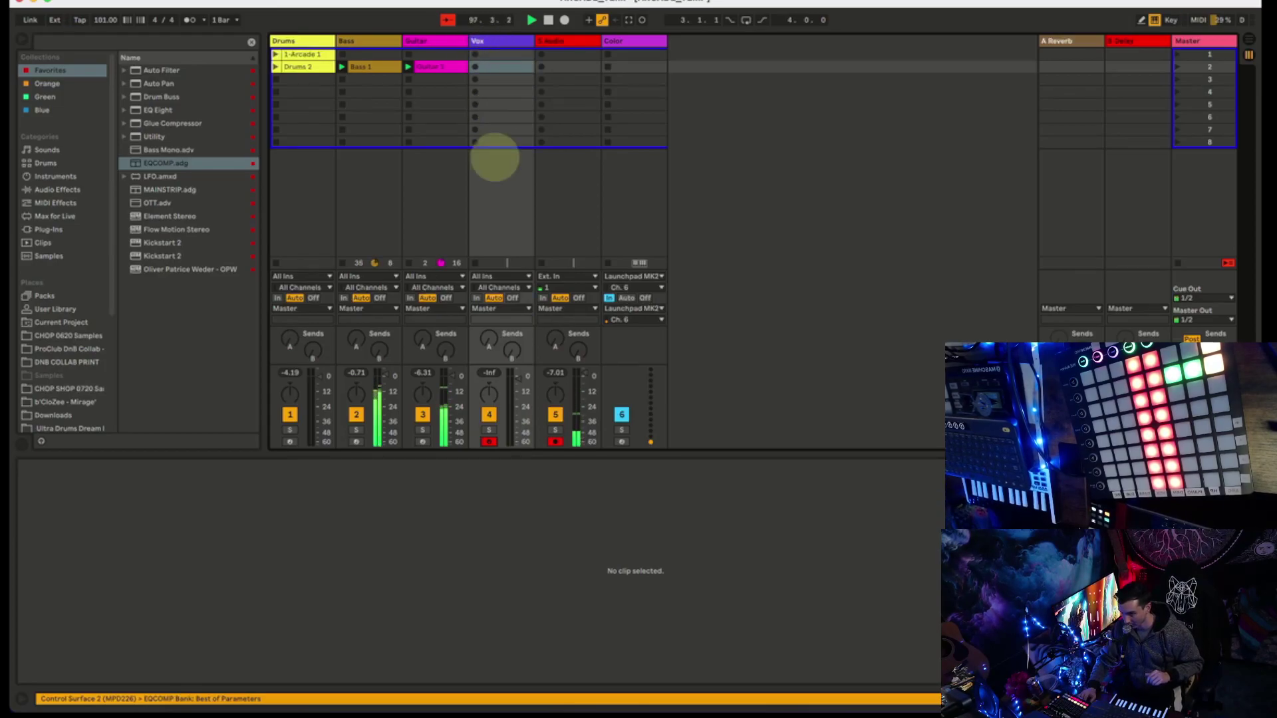
key(shift+Tab)
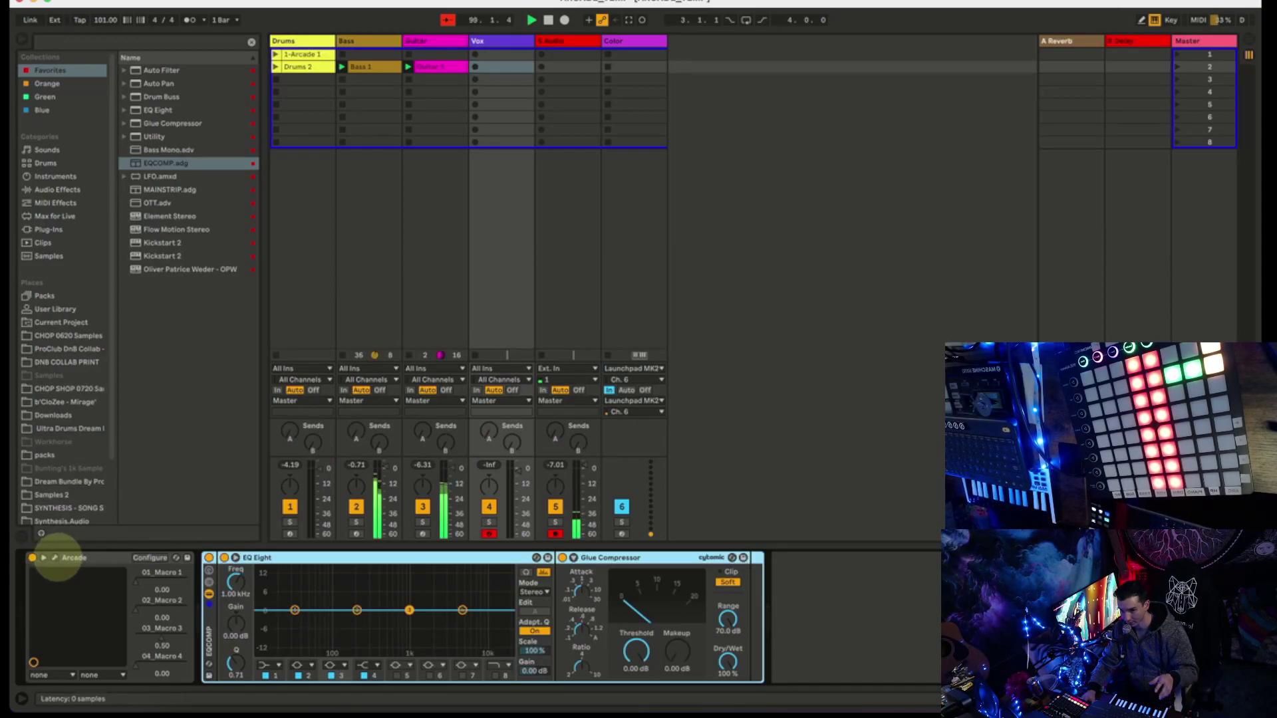
click(55, 558)
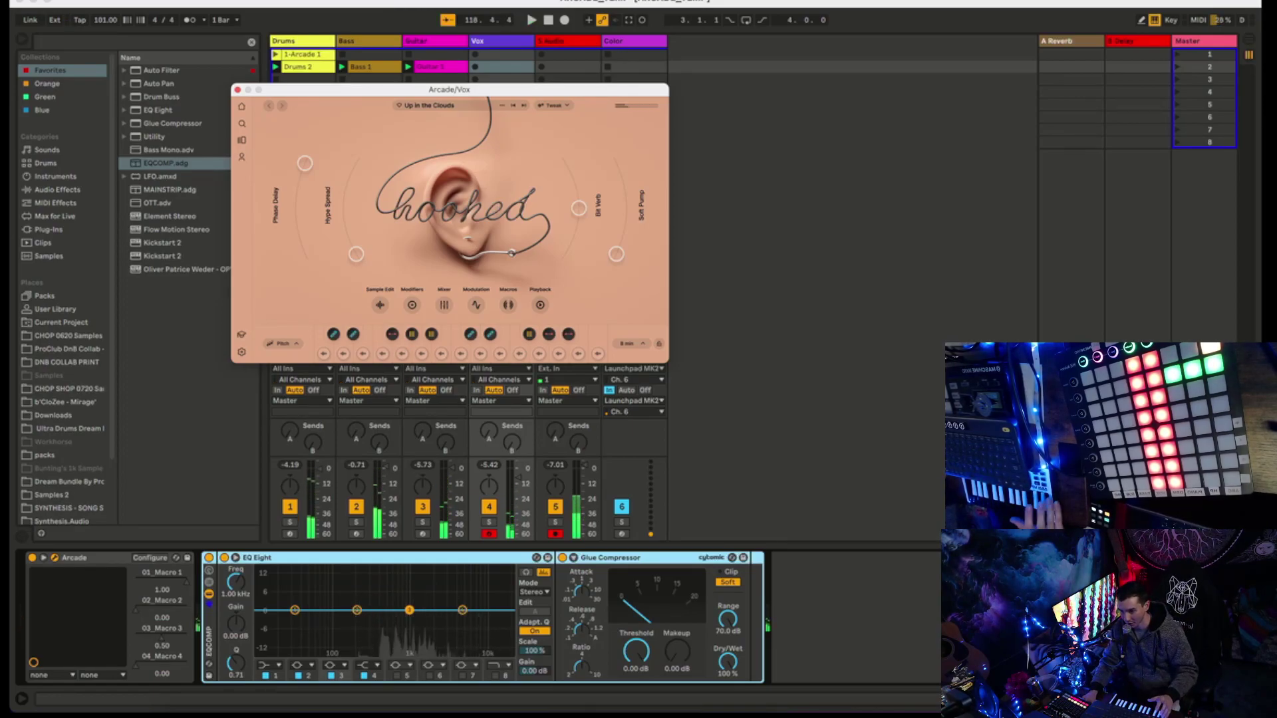
drag(475, 85, 717, 133)
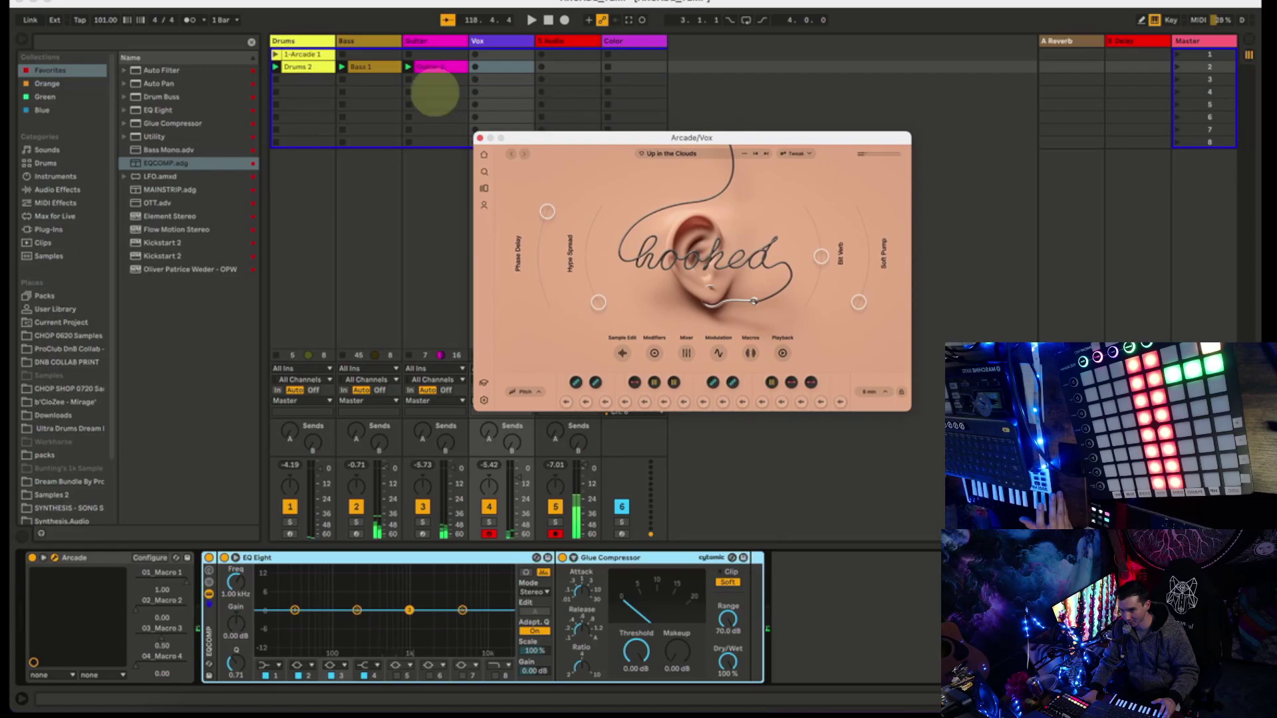
Check the Arcade windows of the Drums and Bass tracks and set the Guitar track's Arcade session key to D Maj.
click(296, 42)
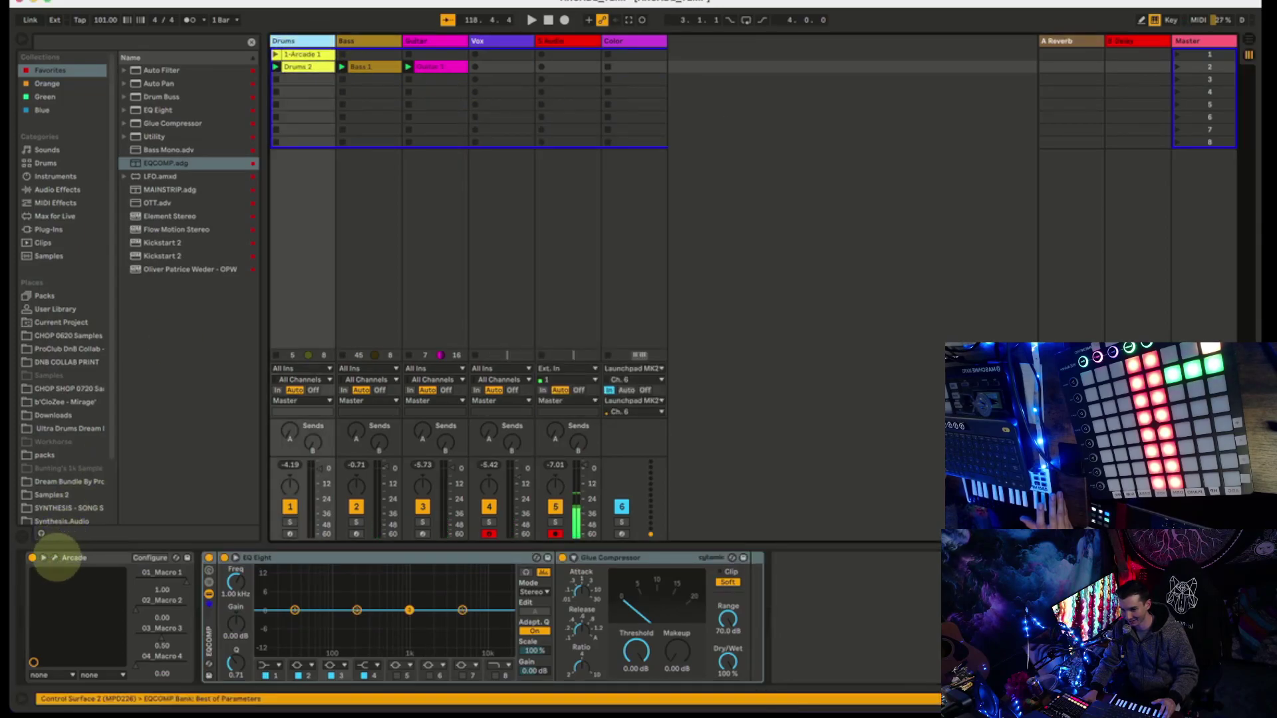
click(55, 558)
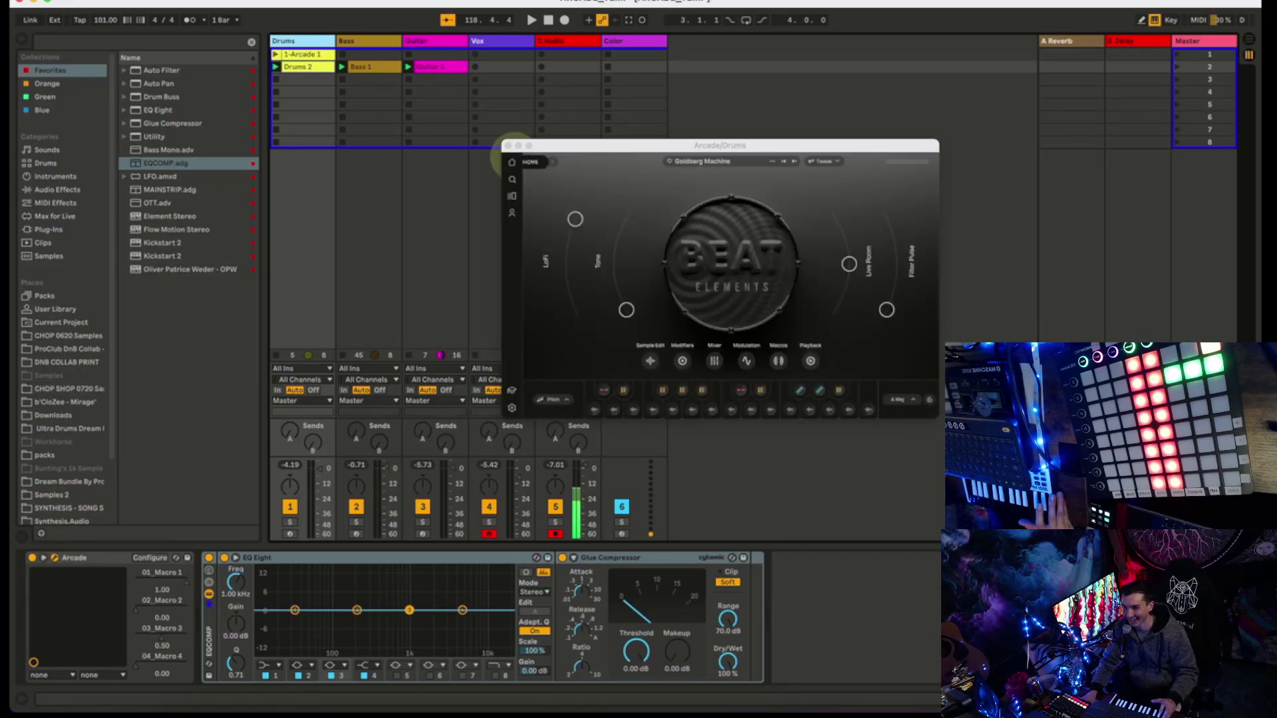
click(508, 145)
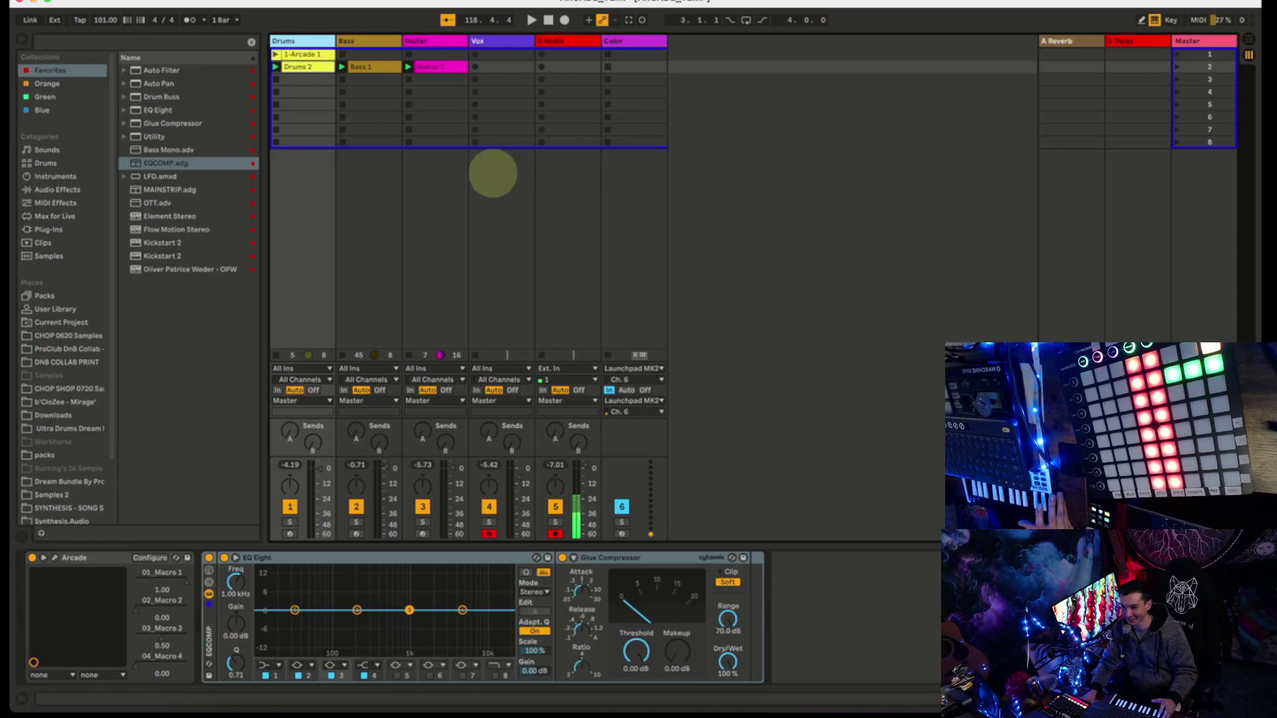
click(370, 40)
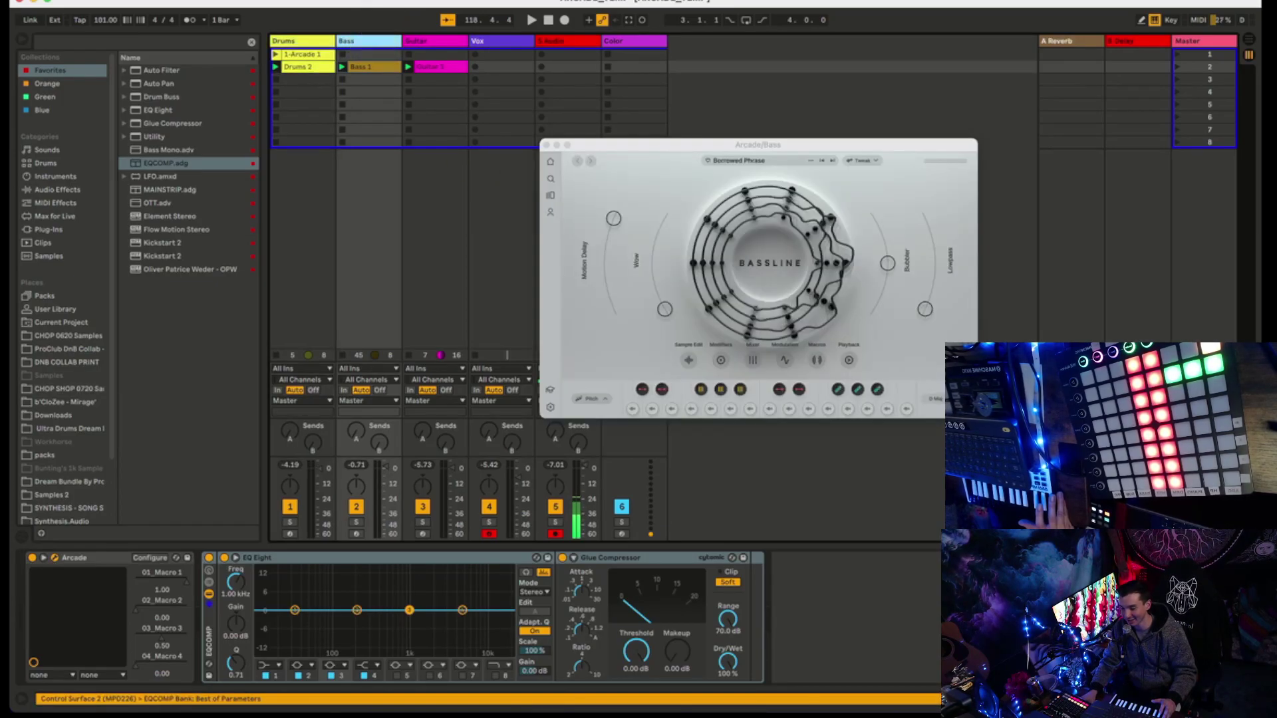
click(425, 42)
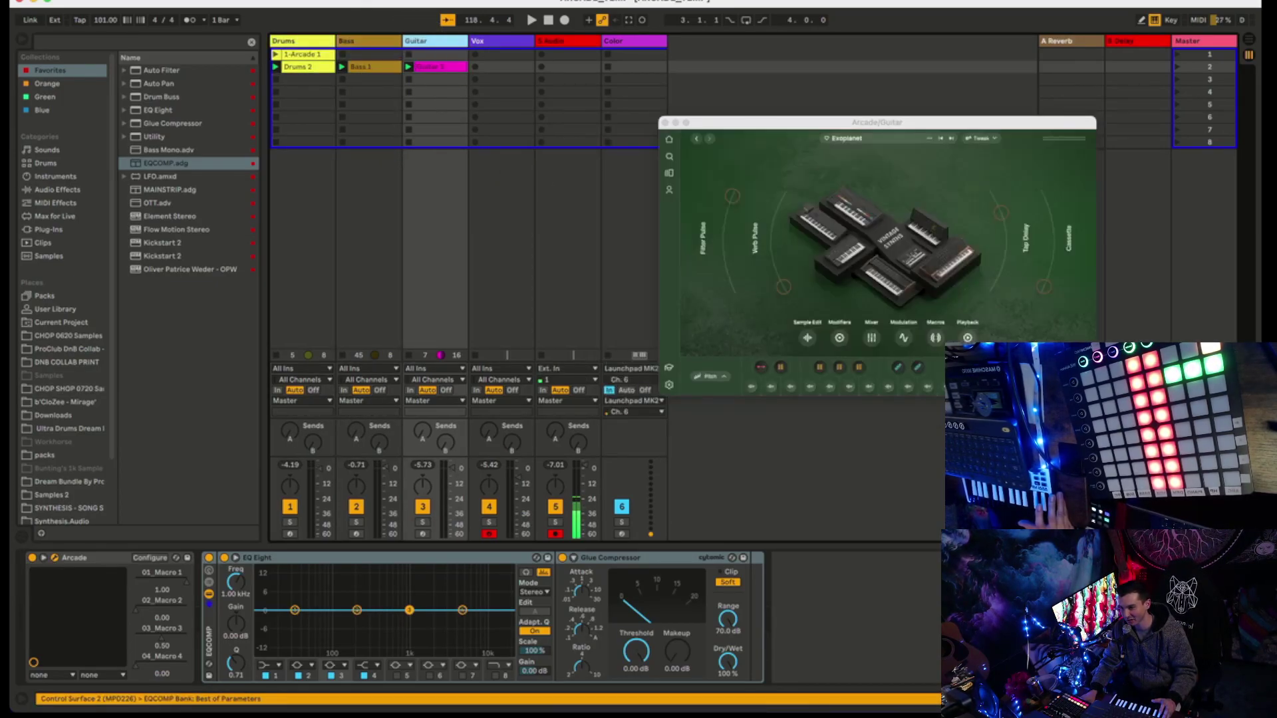
click(1065, 138)
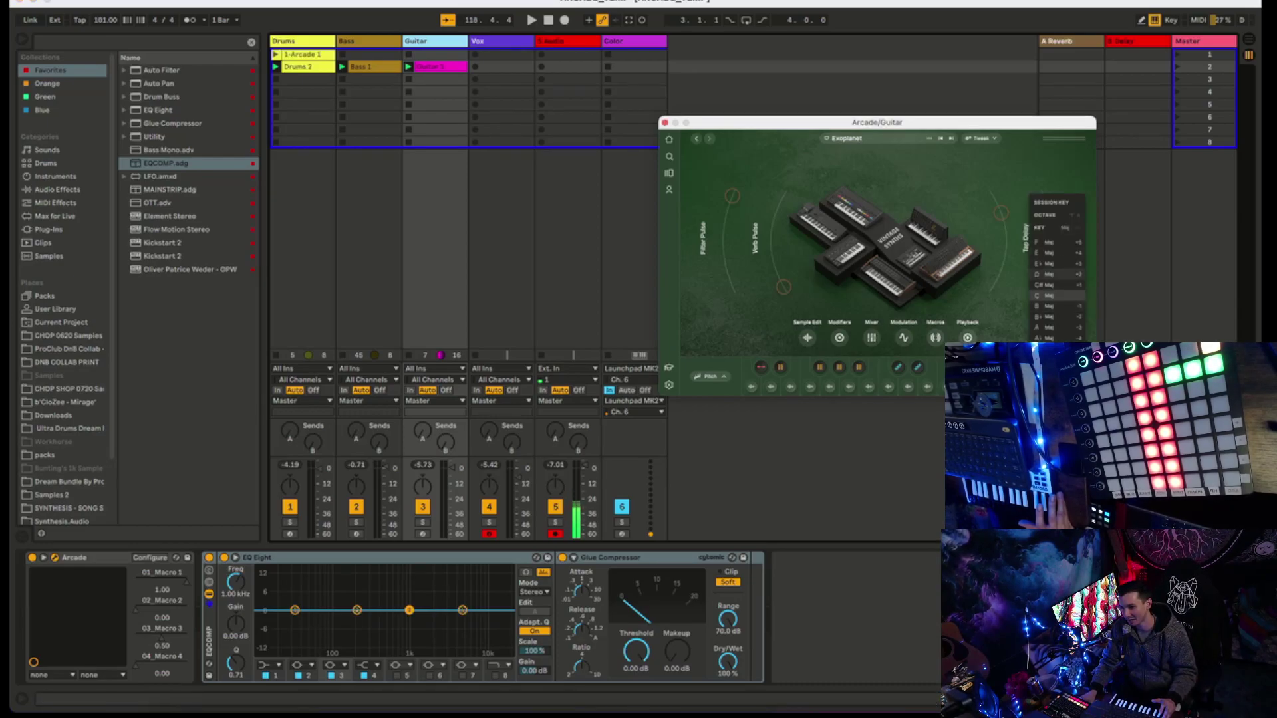
click(1048, 274)
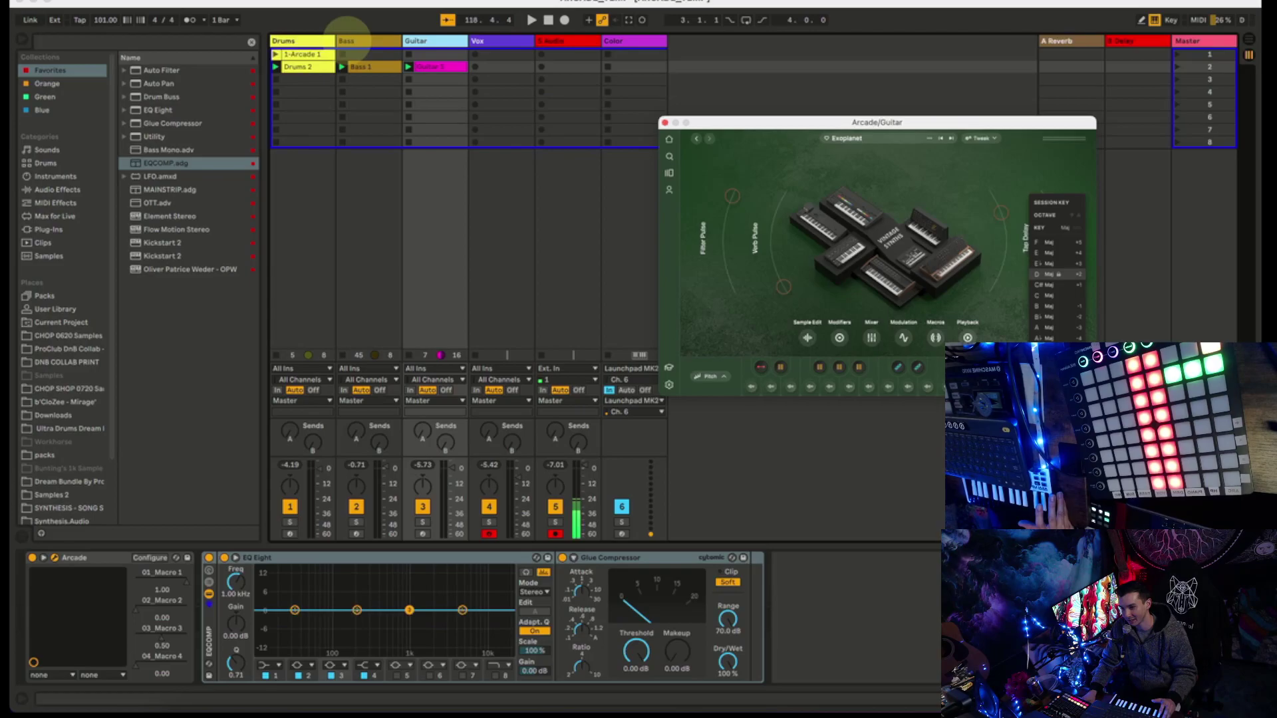
Set the session key of the Drums track's Arcade to D Maj and close its window.
click(347, 39)
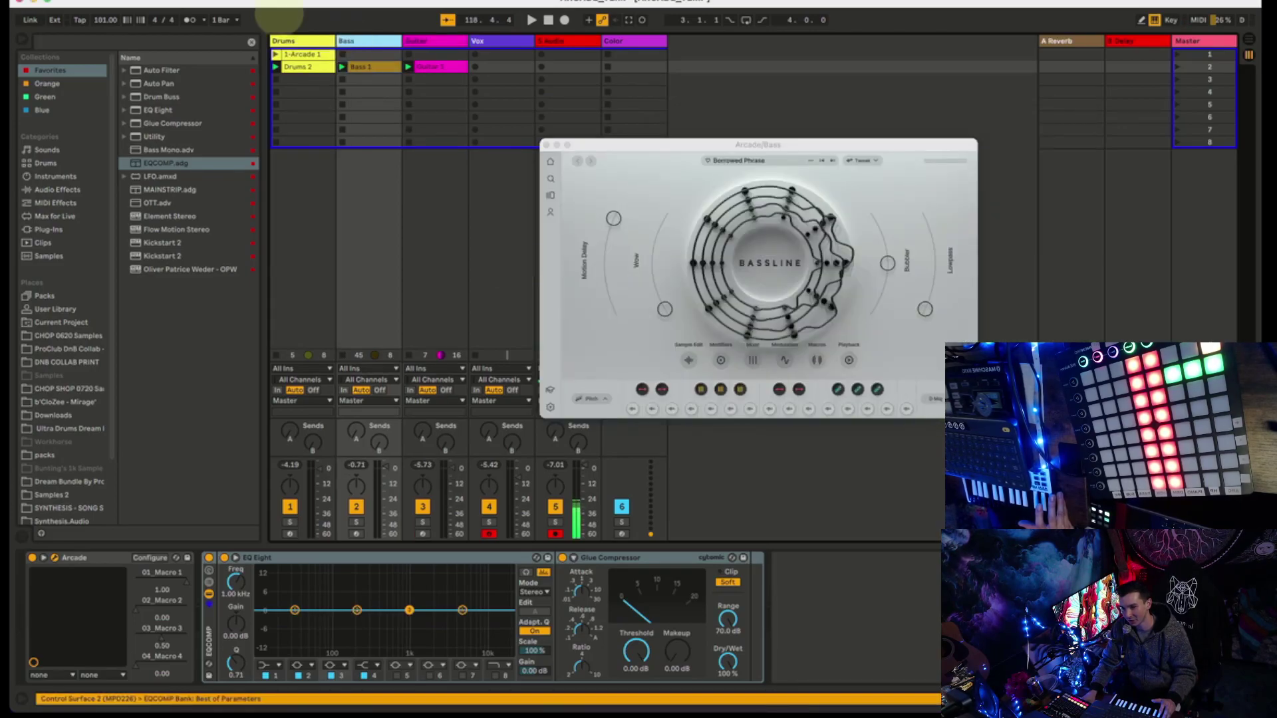
click(285, 41)
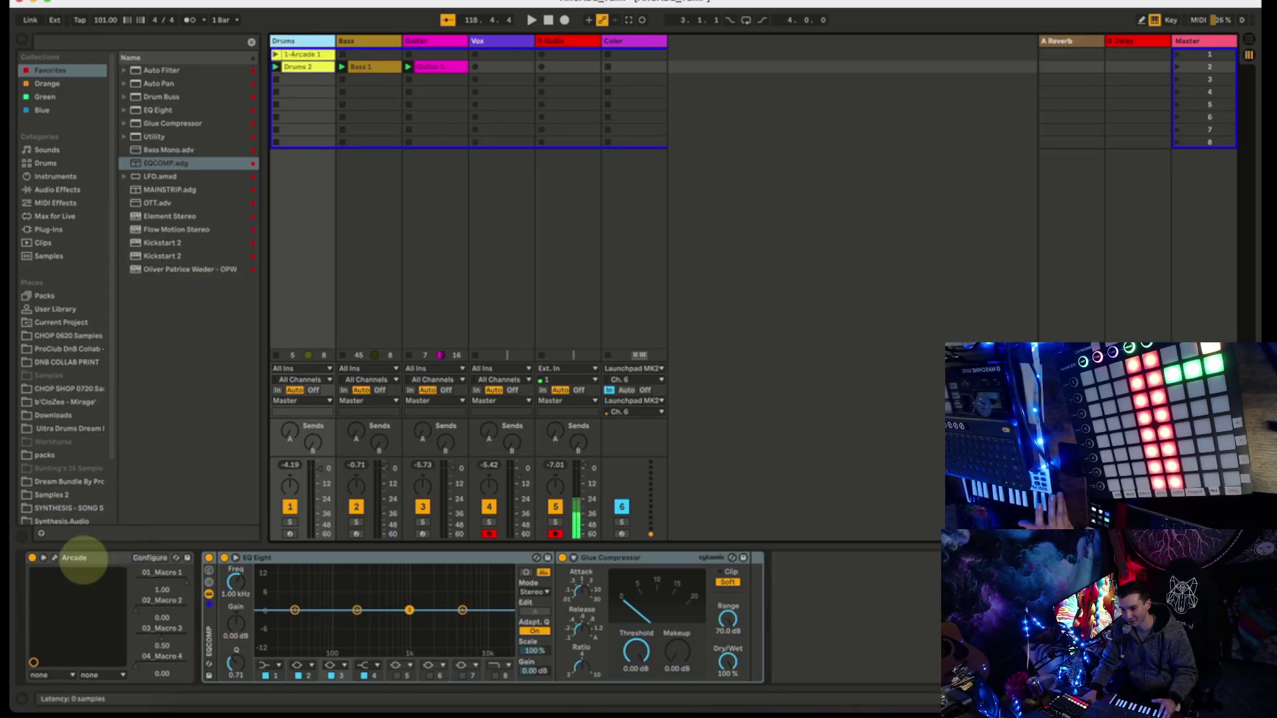
click(55, 558)
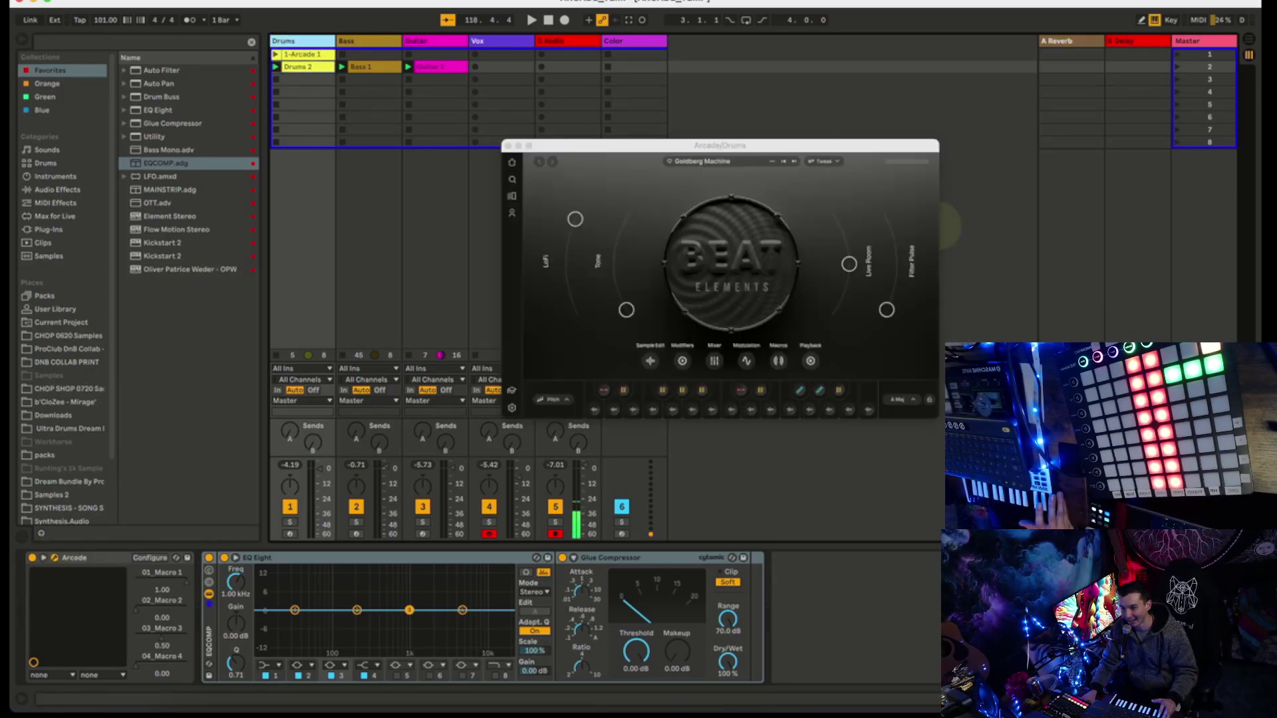
click(902, 400)
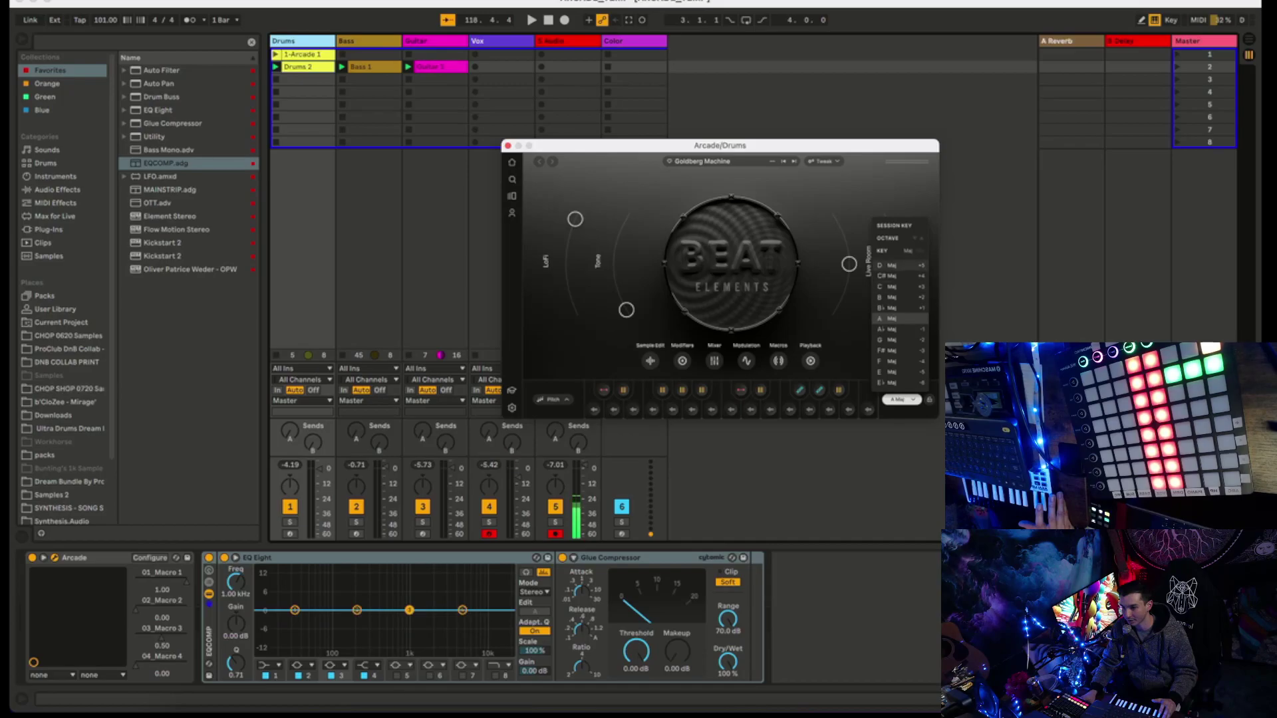
click(508, 145)
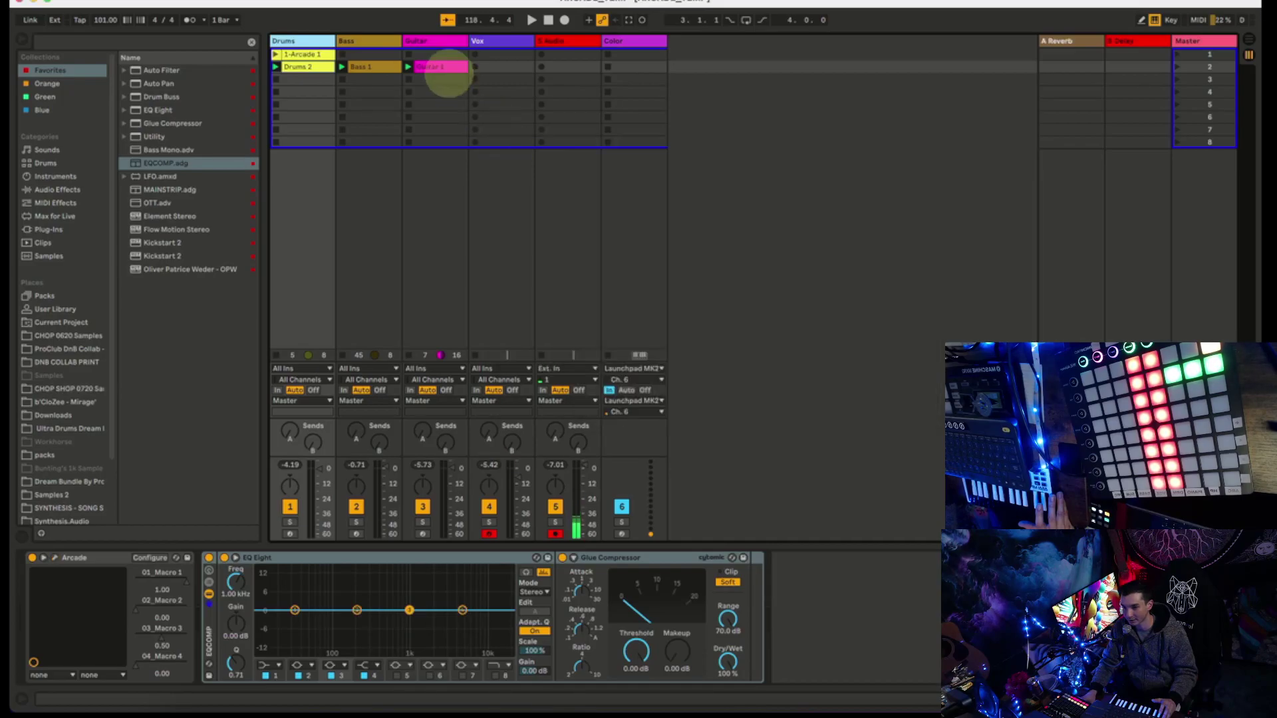
Set the session key of the Vox track's Arcade to D Maj.
click(431, 42)
click(496, 41)
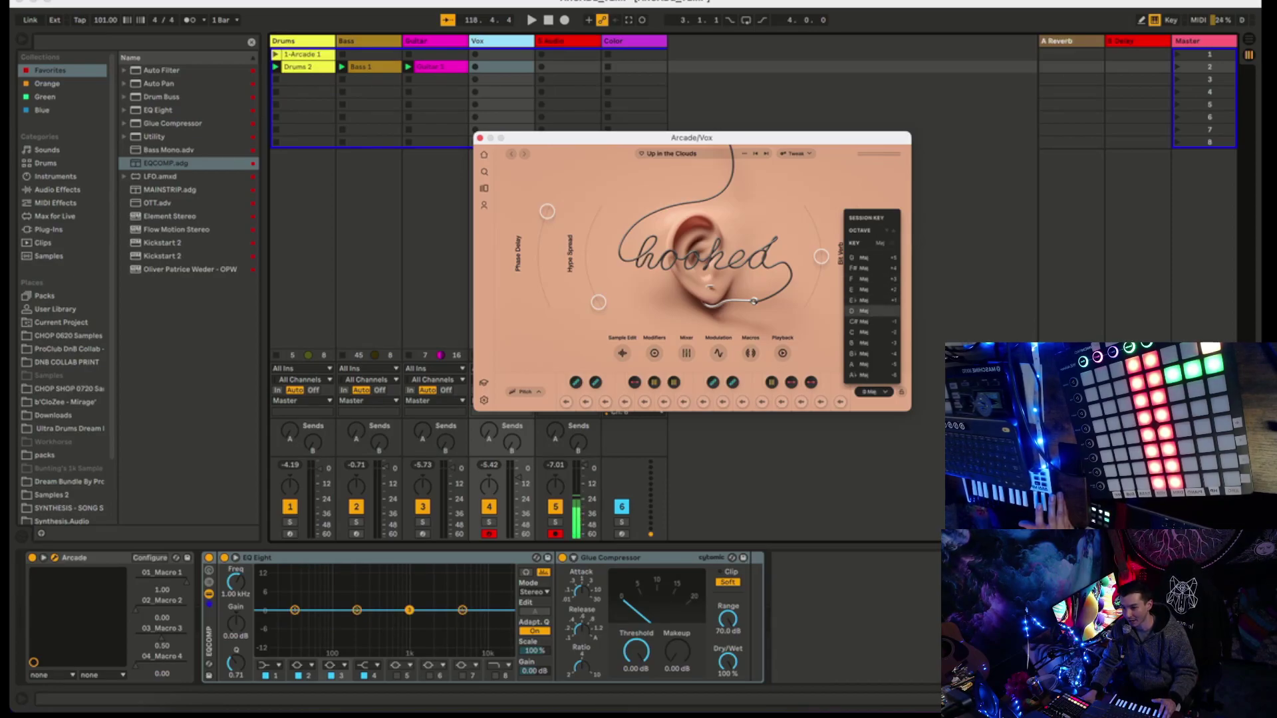
click(864, 311)
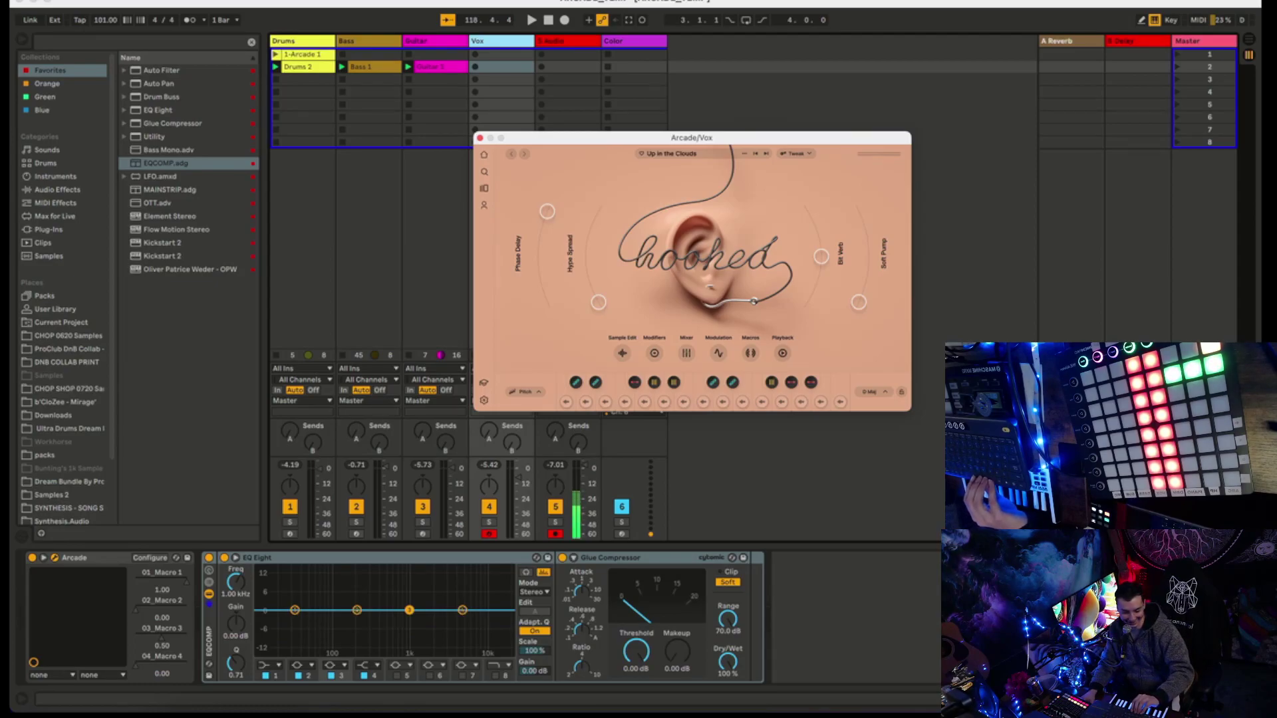
Raise the Vox track's A and B sends during playback and record a clip into its second slot.
key(space)
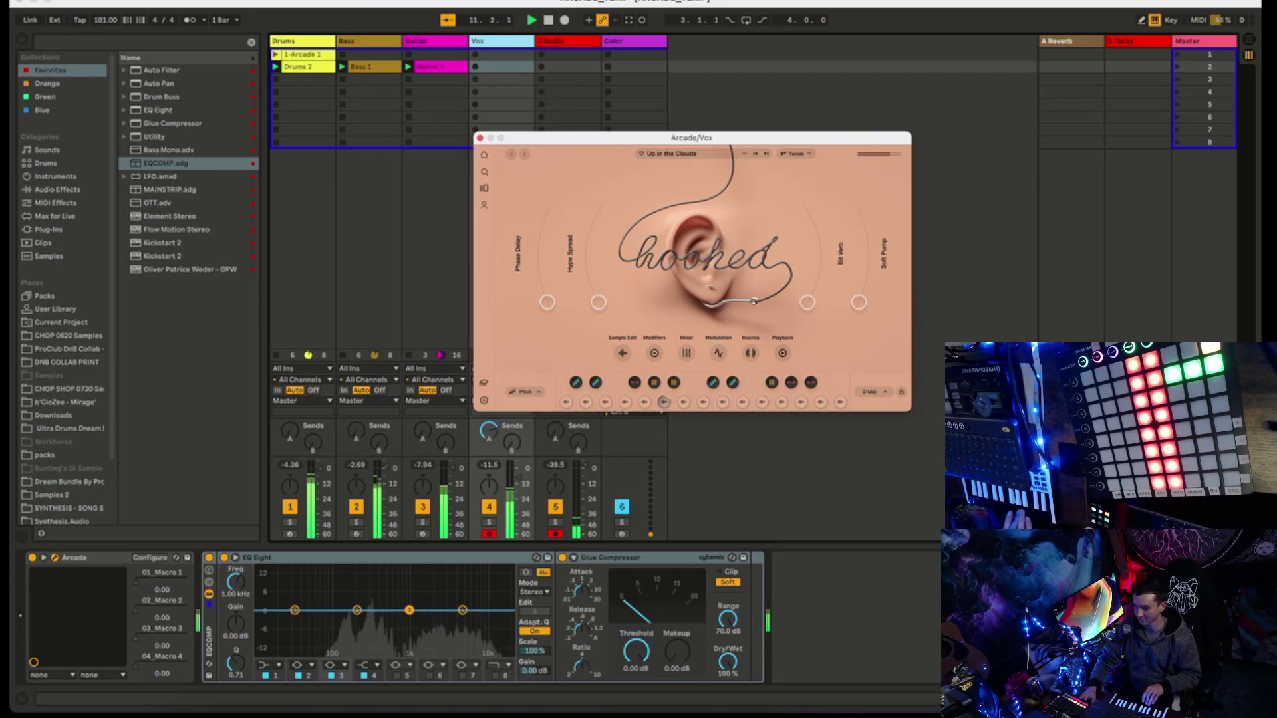
click(512, 436)
drag(511, 436, 512, 441)
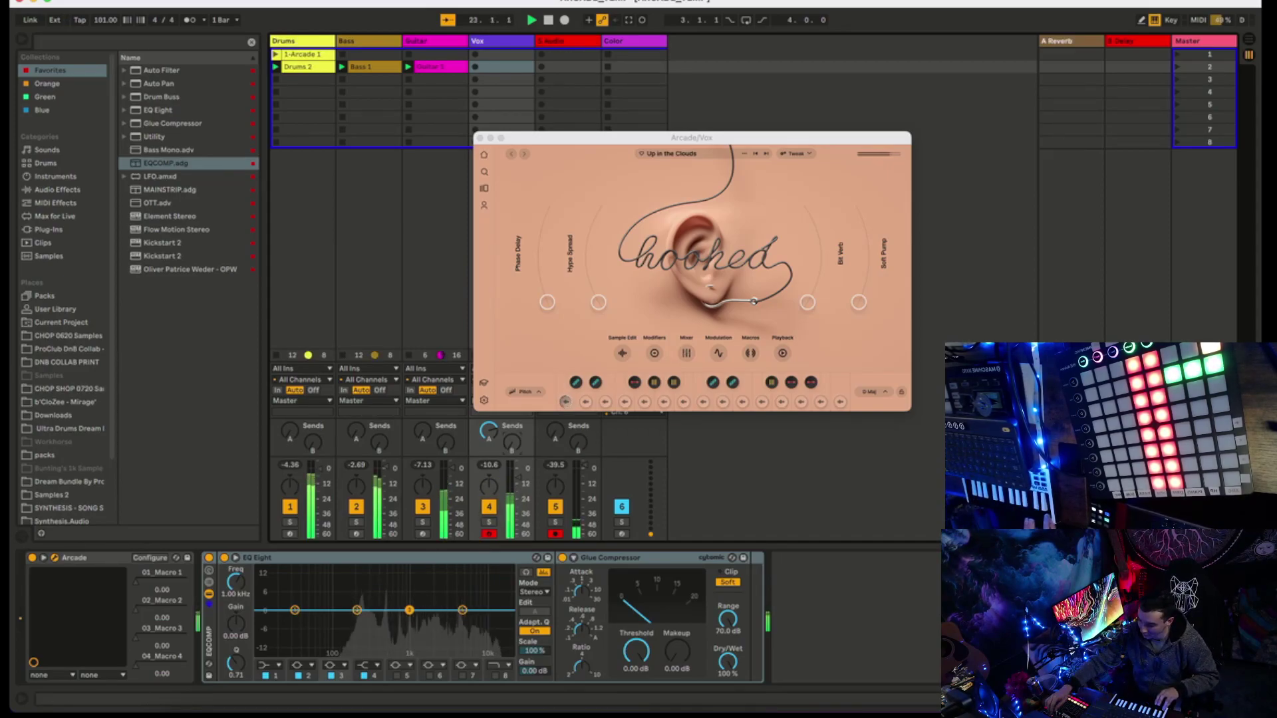
drag(512, 445, 511, 442)
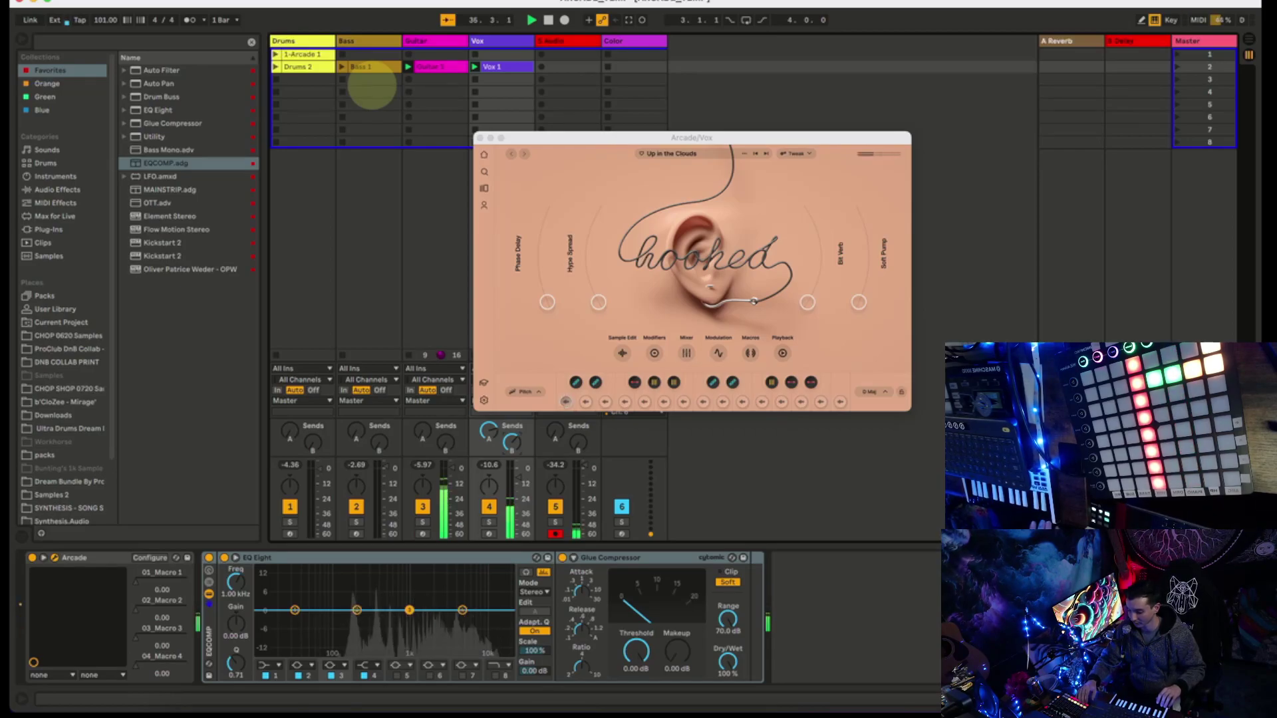
Load the Let's Move sampler from the Beat Elements line into the Drums track's Arcade.
key(super+alt+p)
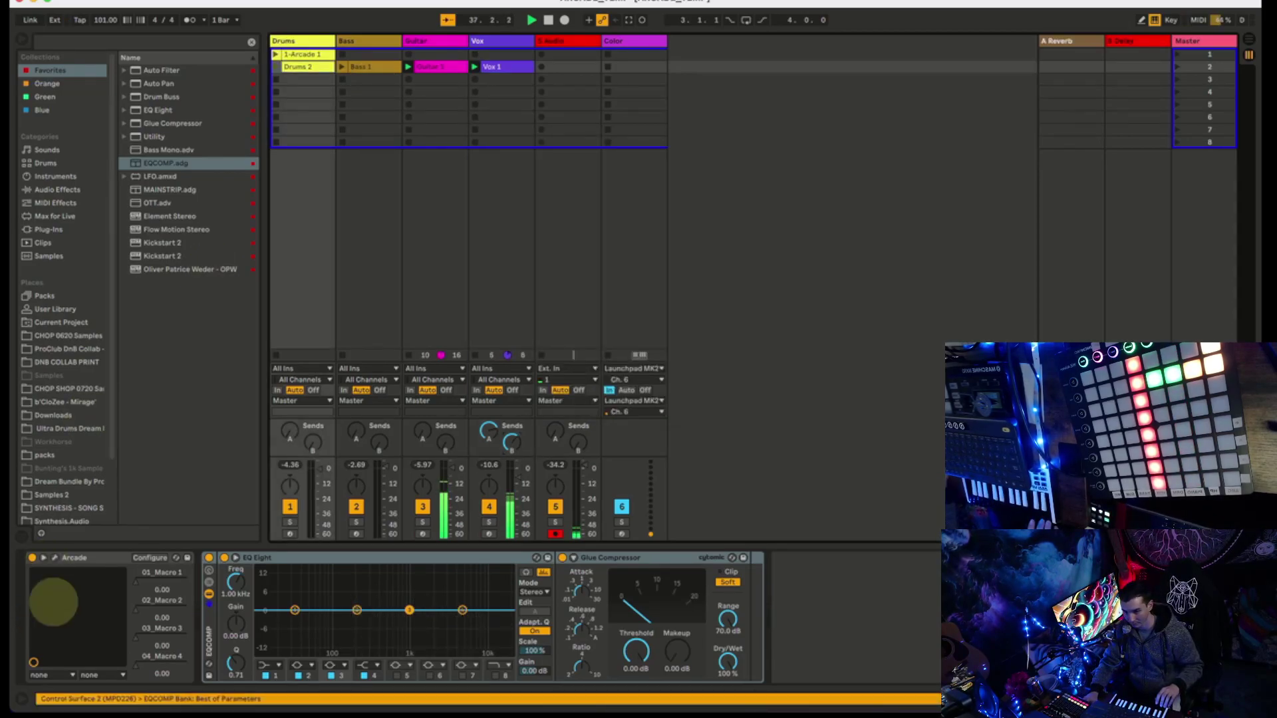
click(54, 558)
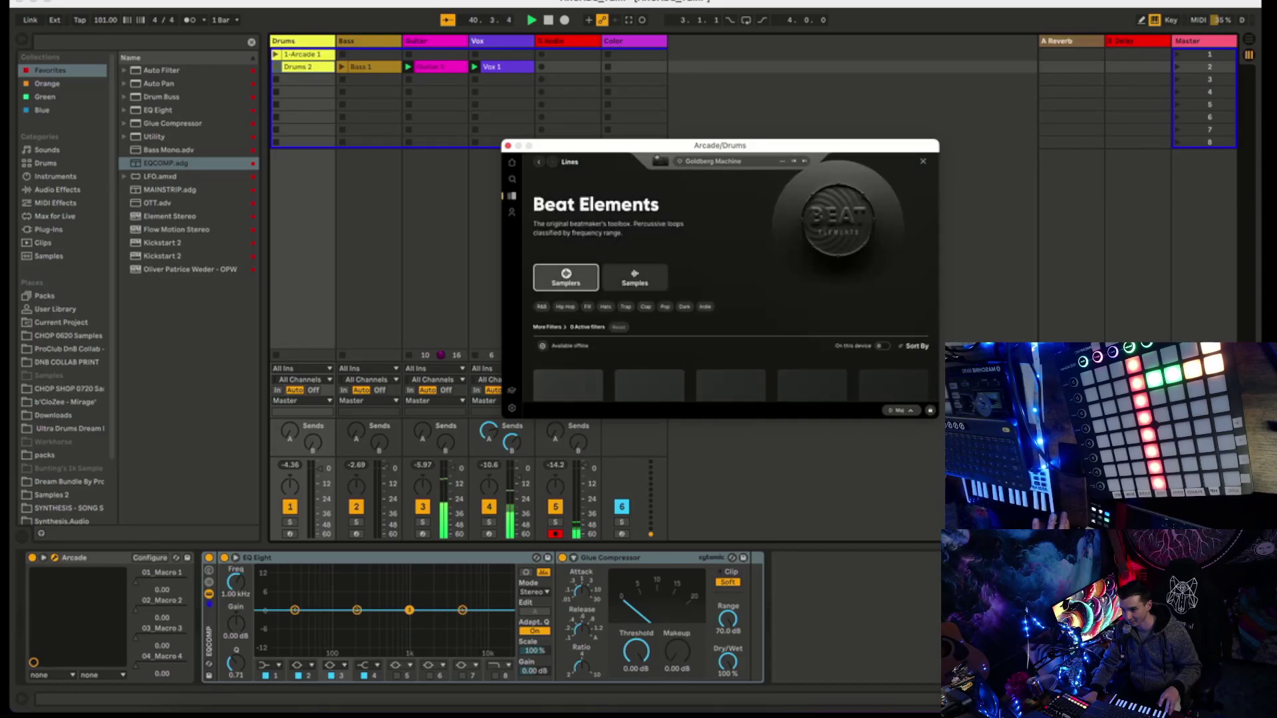
scroll(732, 279, down, 10)
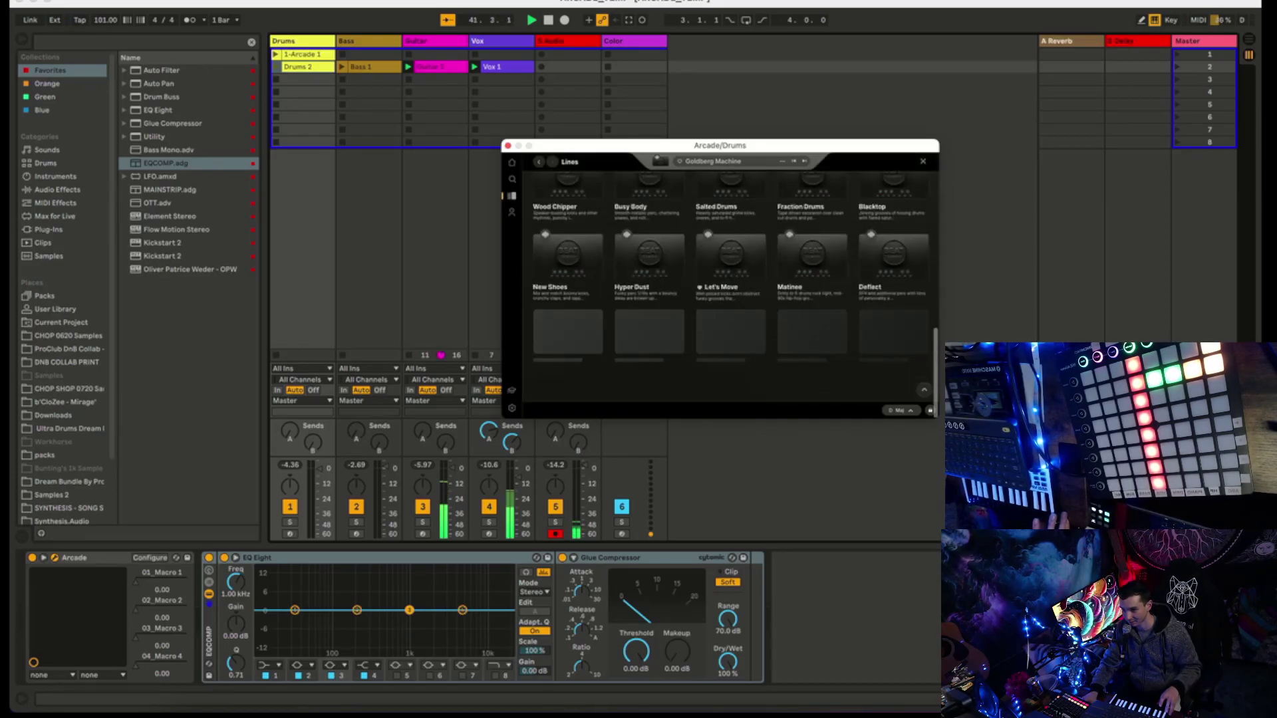
click(731, 256)
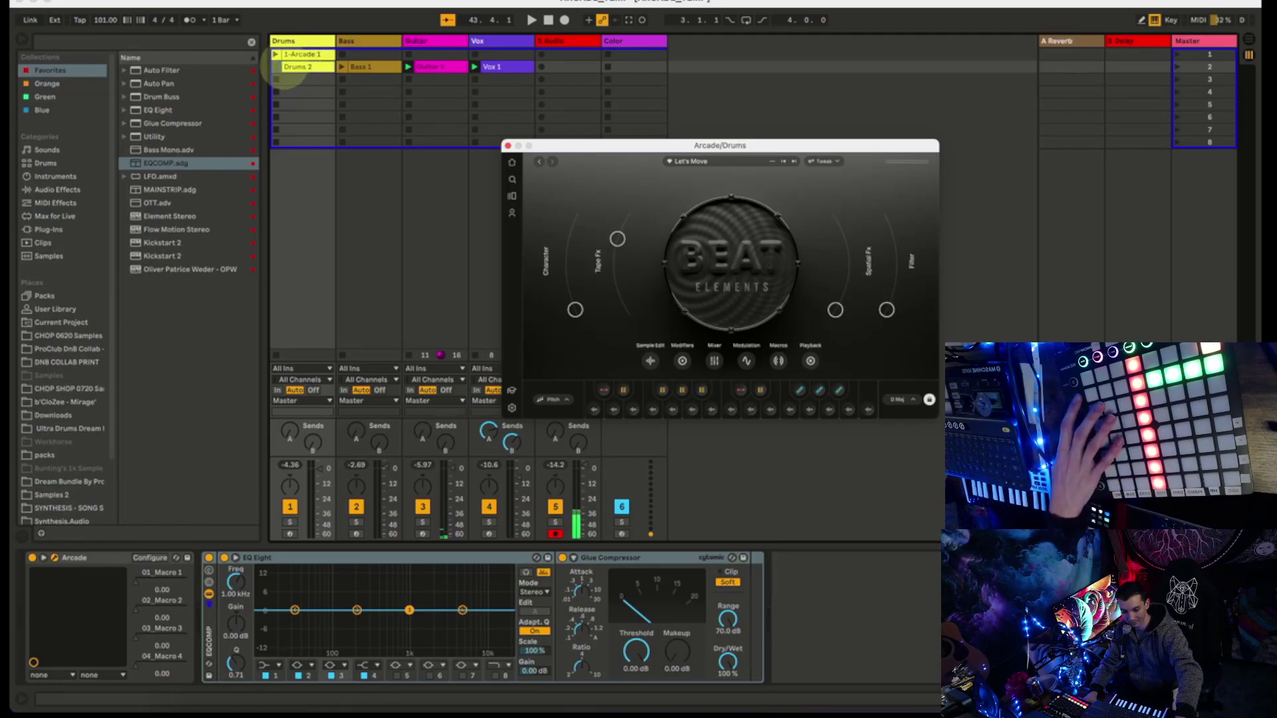
Play the second-slot clips and inspect the Let's Move groove samples in the Drums Arcade's sample editor.
click(286, 73)
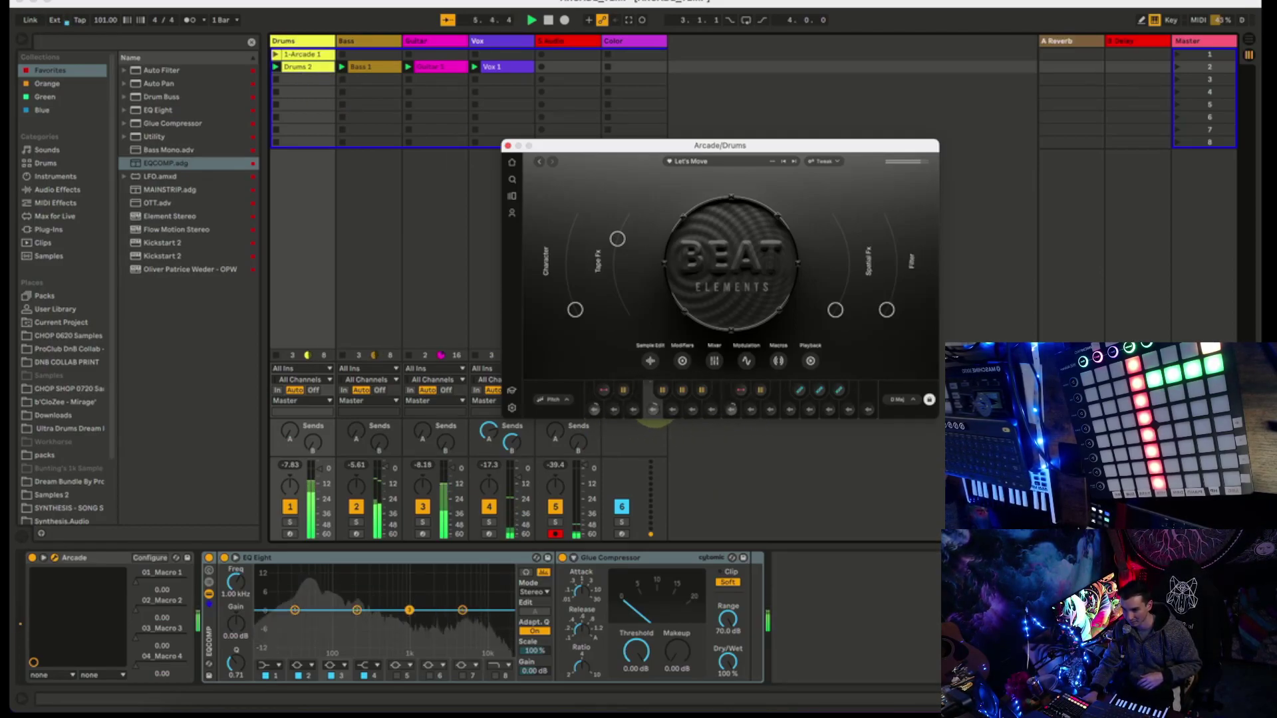
click(650, 360)
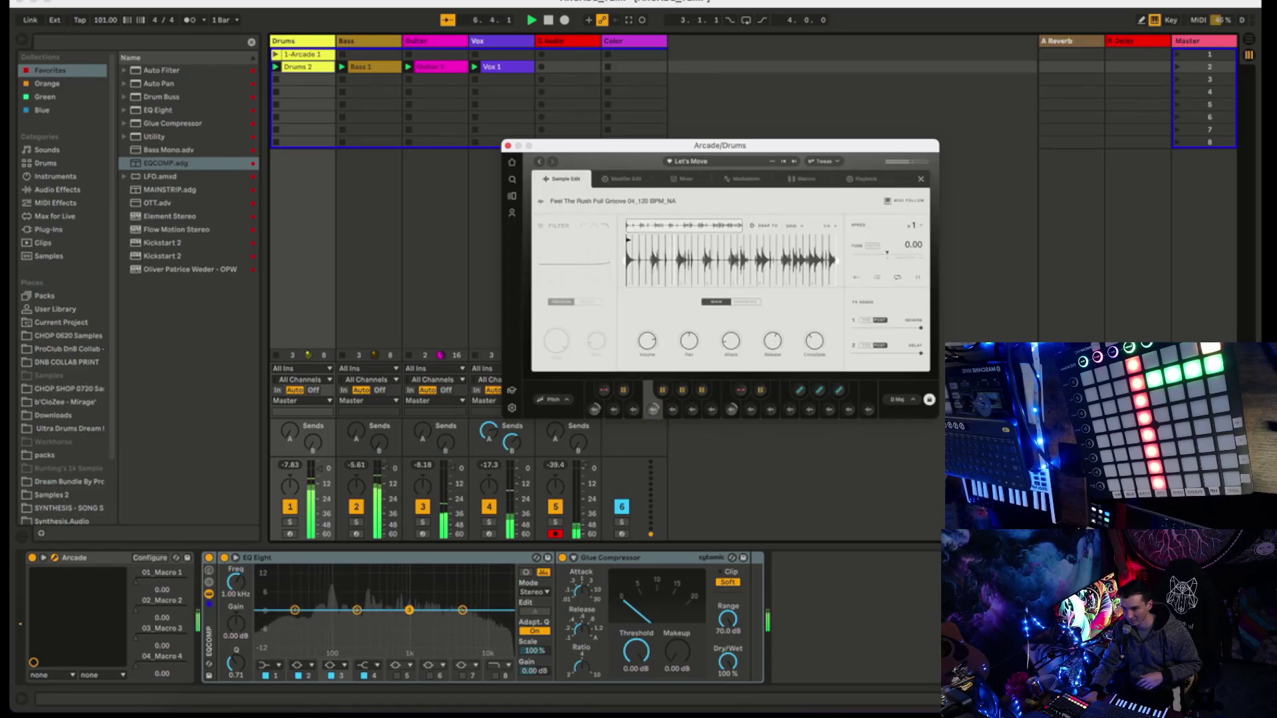
click(732, 409)
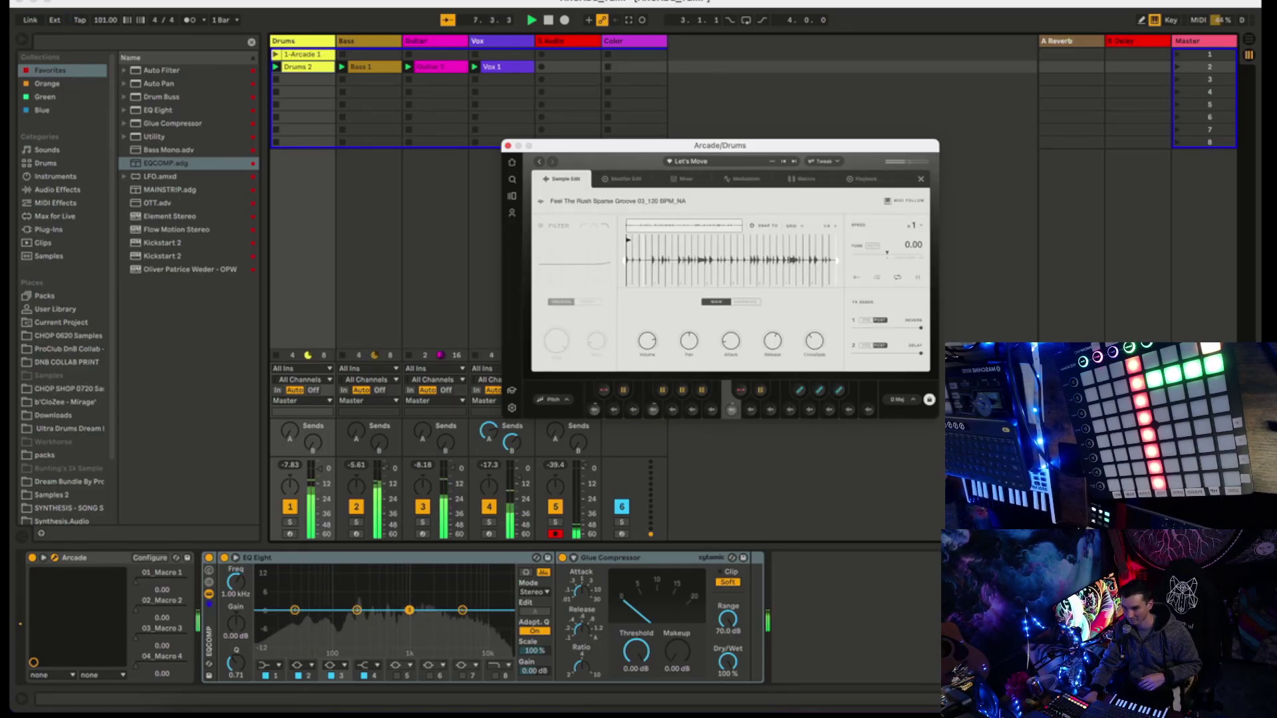
click(921, 179)
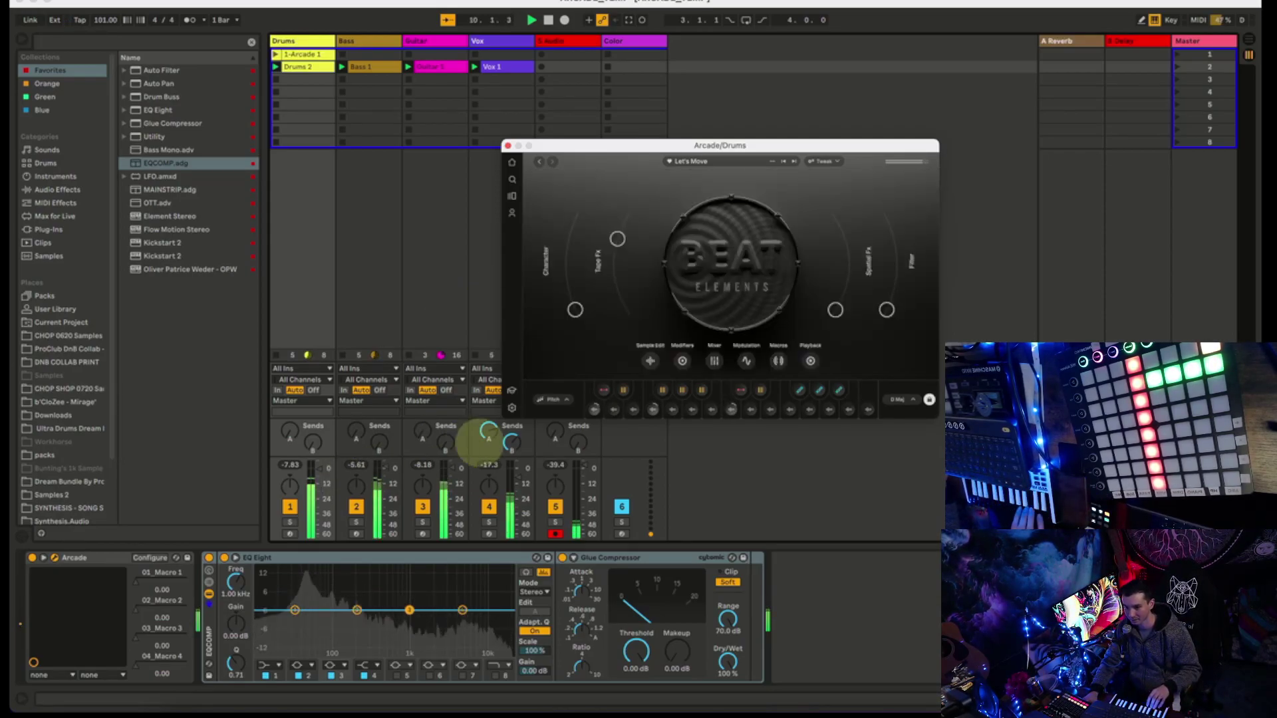
Perform the second-slot clips over several playback passes, lower the Drums Arcade's Tape Fx macro and close its window.
click(489, 432)
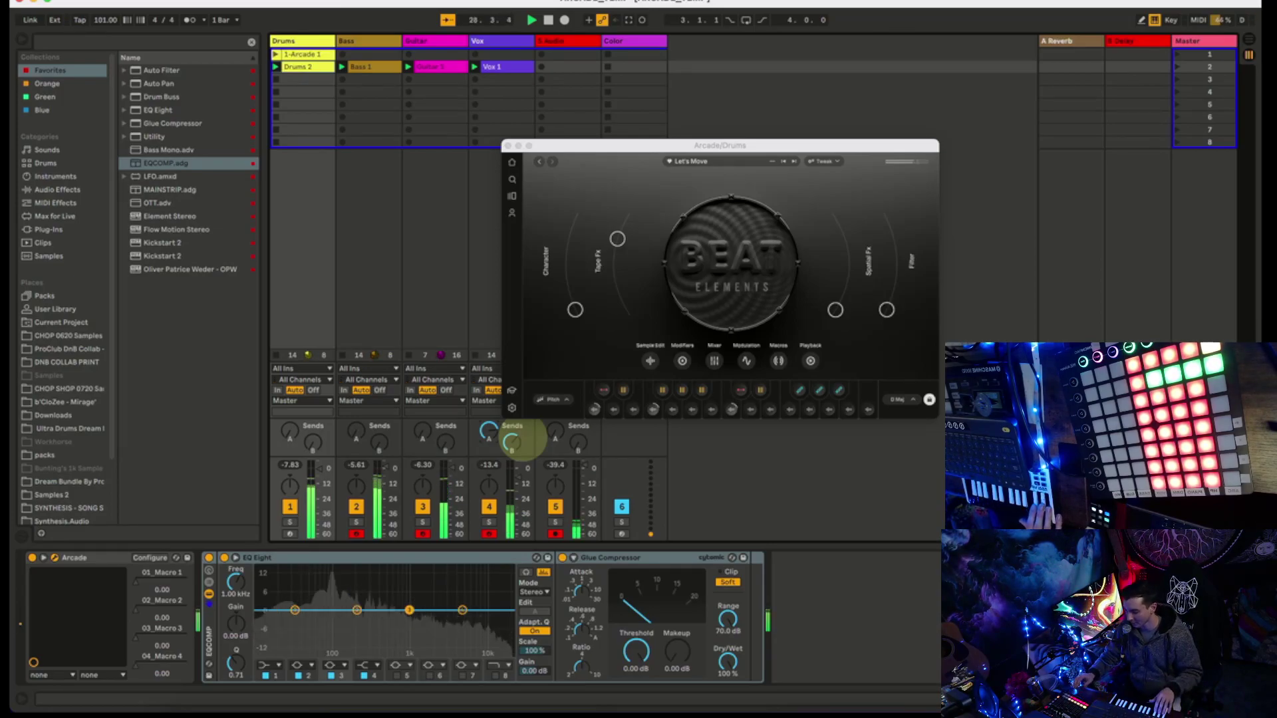
key(space)
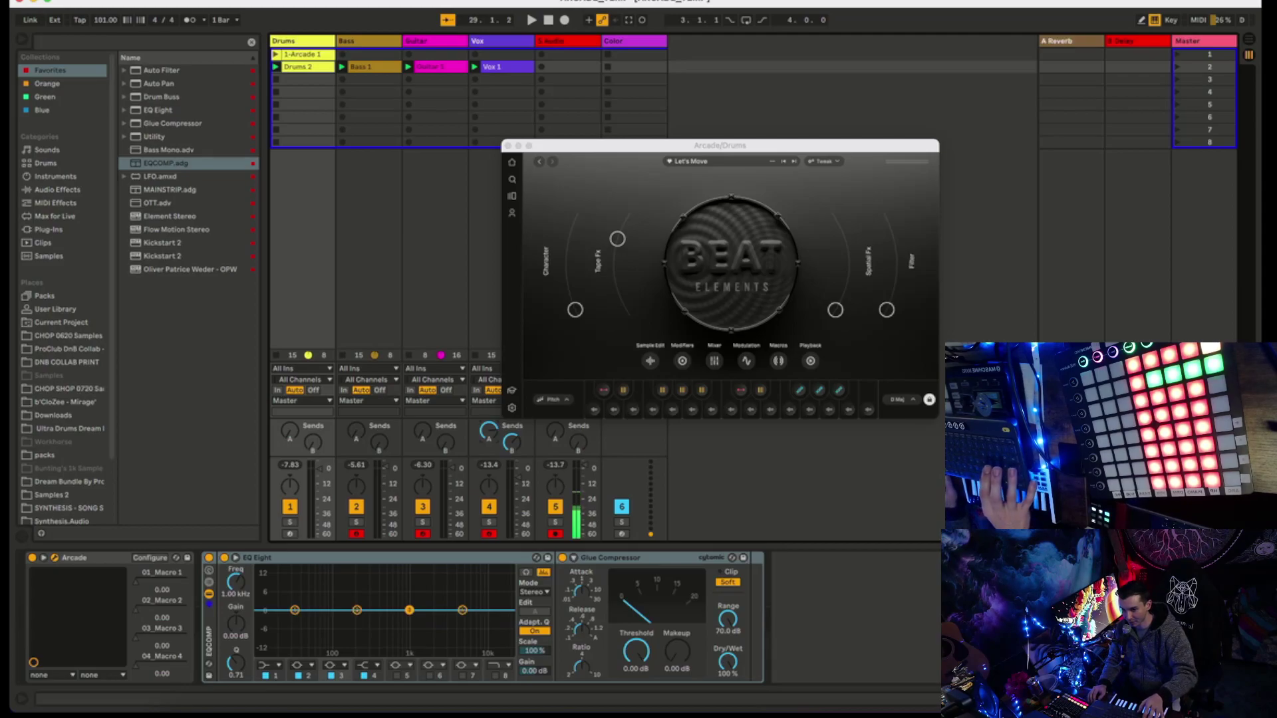
key(space)
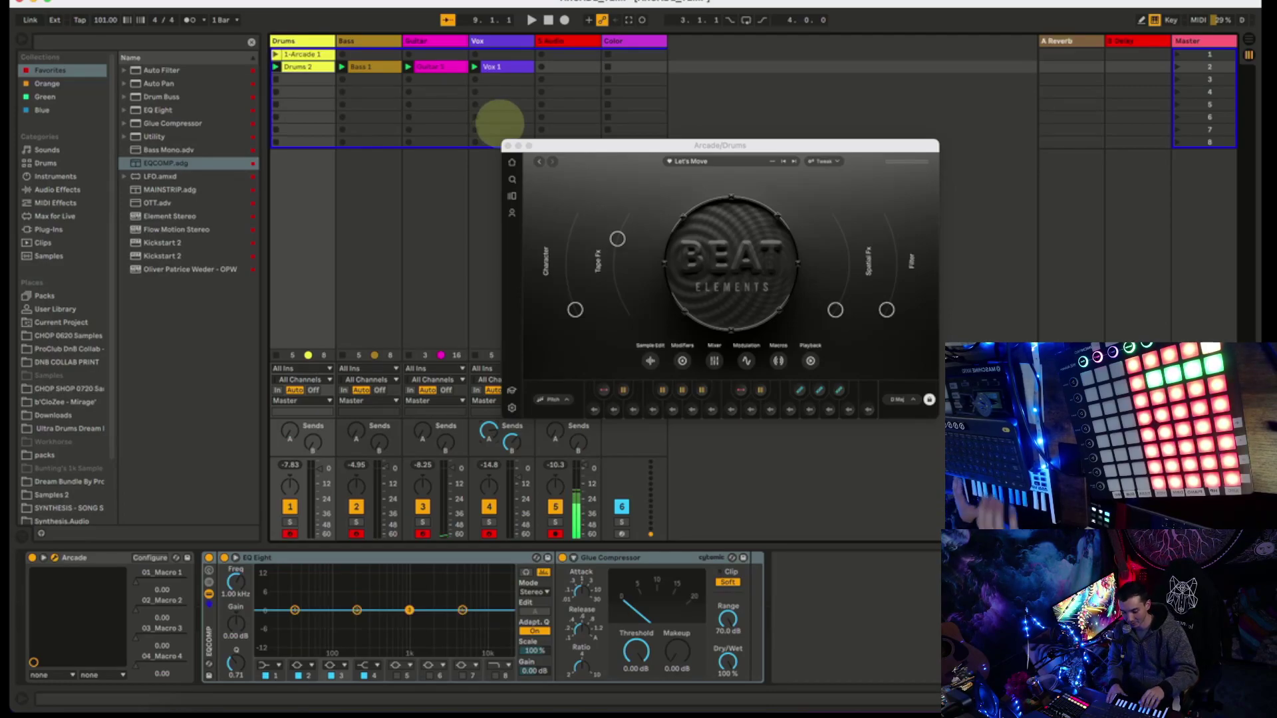
key(space)
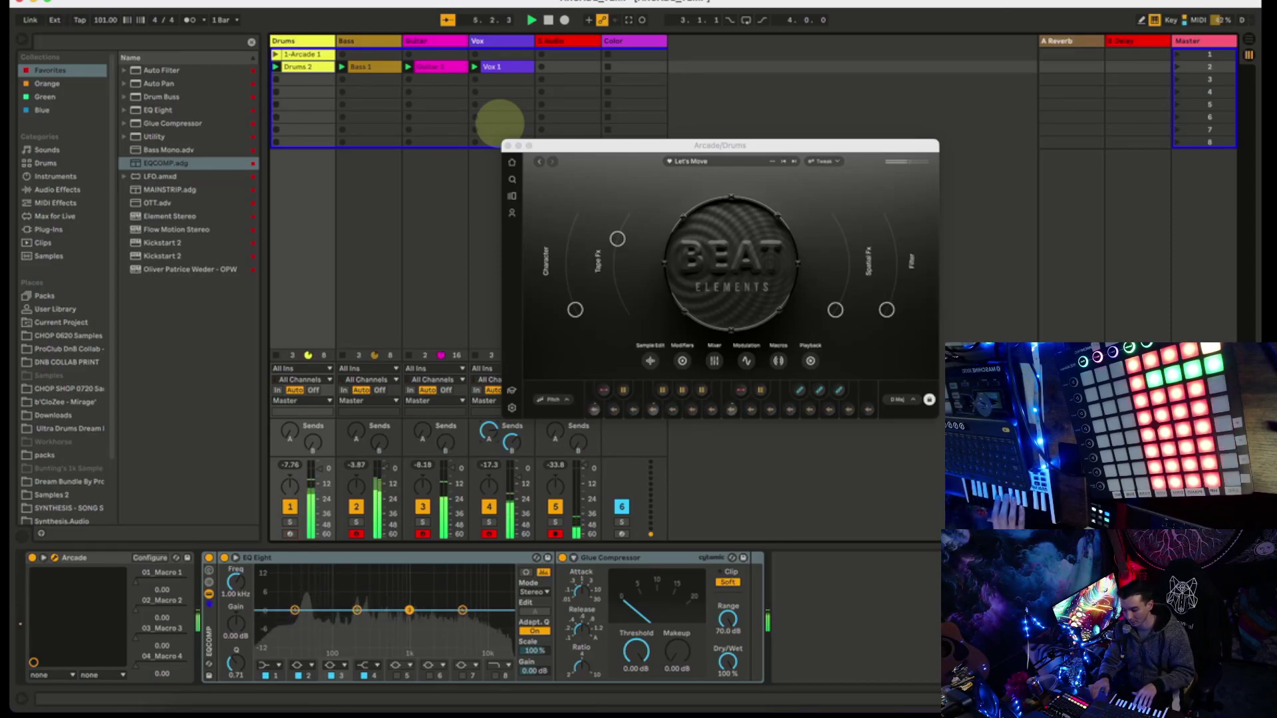
key(space)
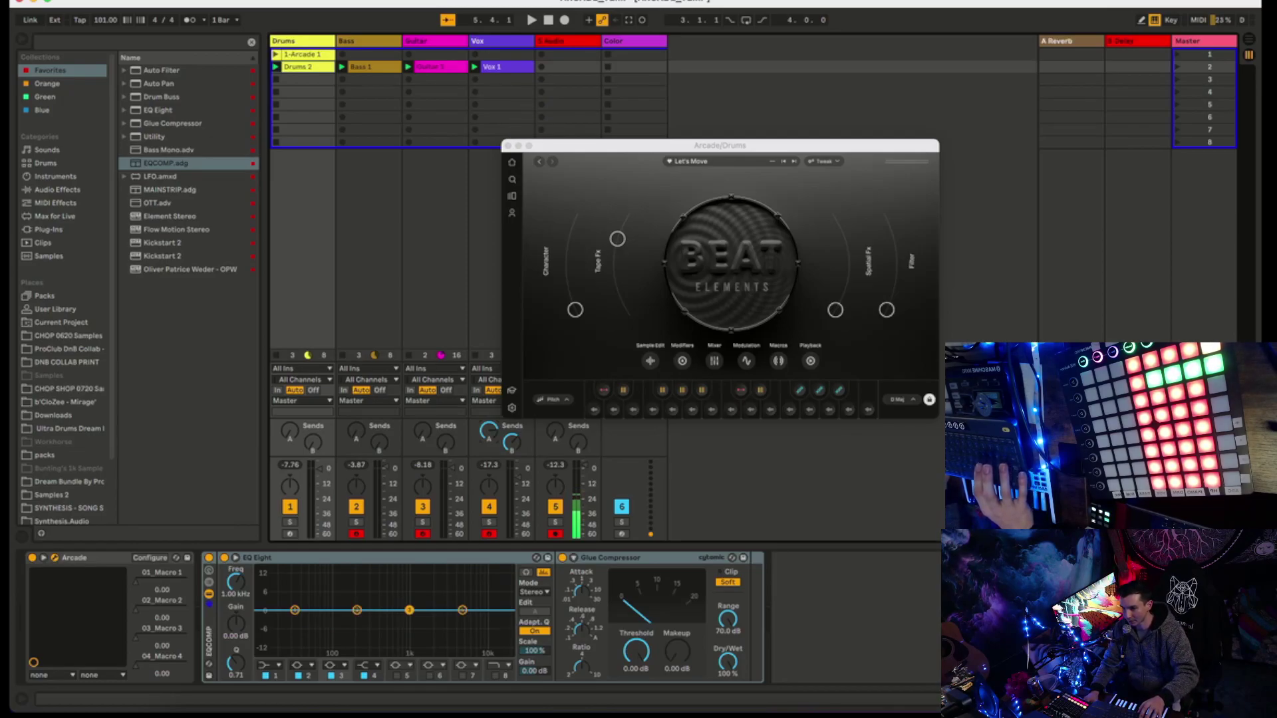
key(space)
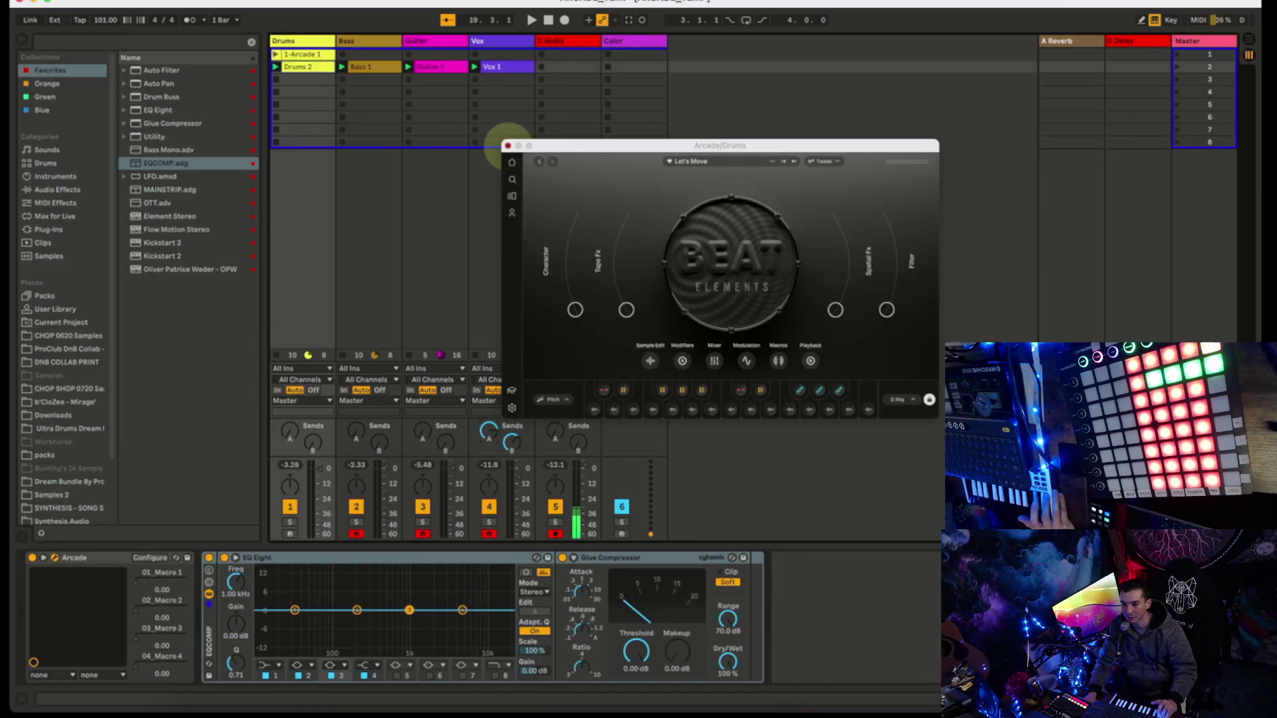
click(507, 146)
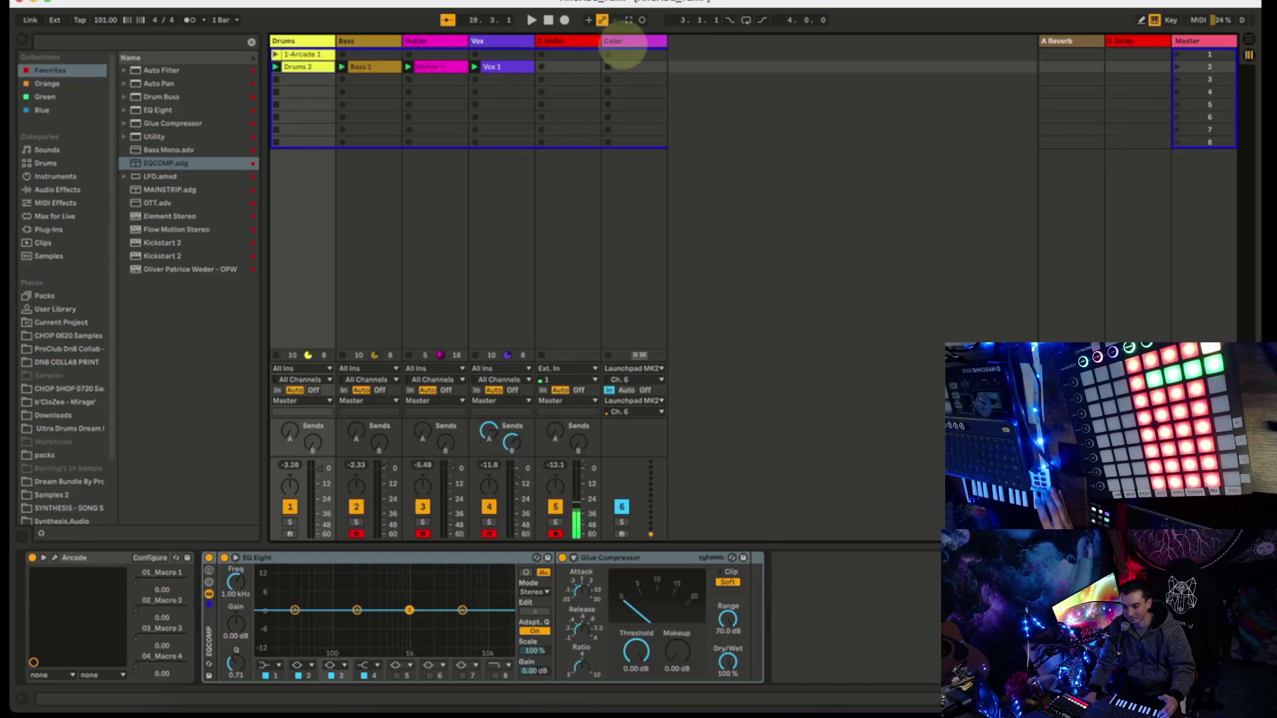
Refresh the Launchpad lights with the device on the Color track.
click(623, 44)
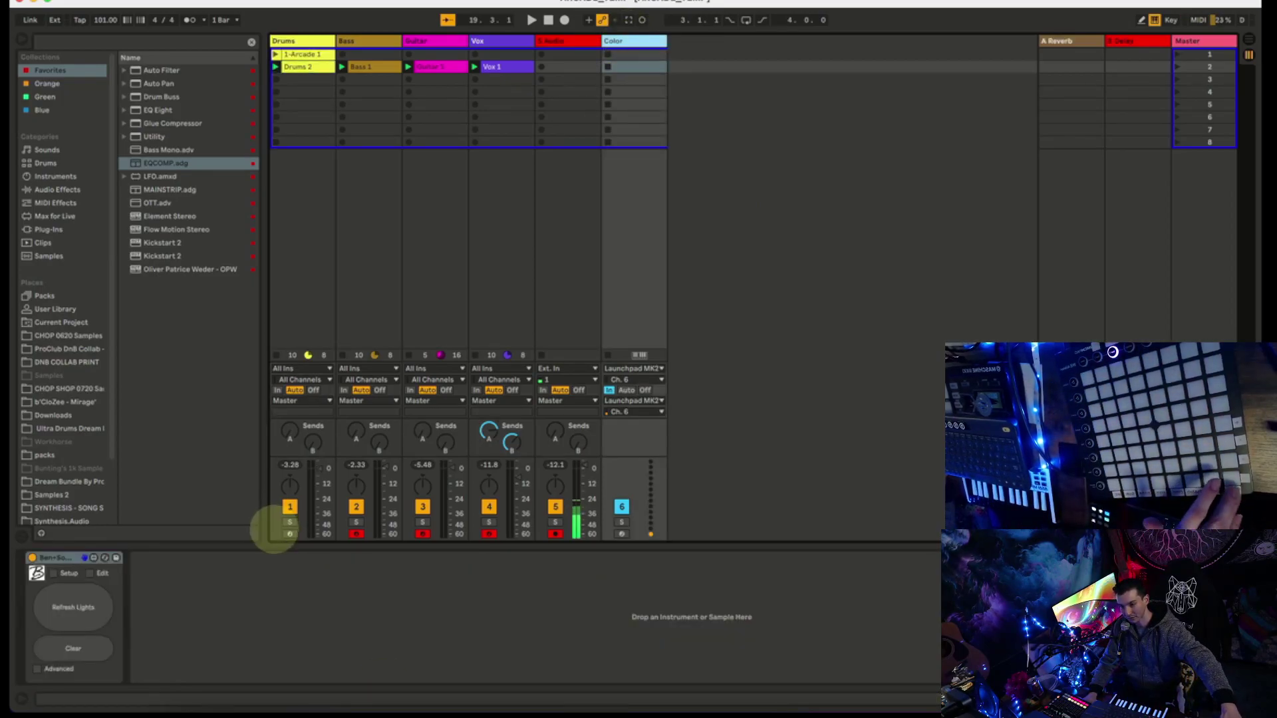
click(85, 626)
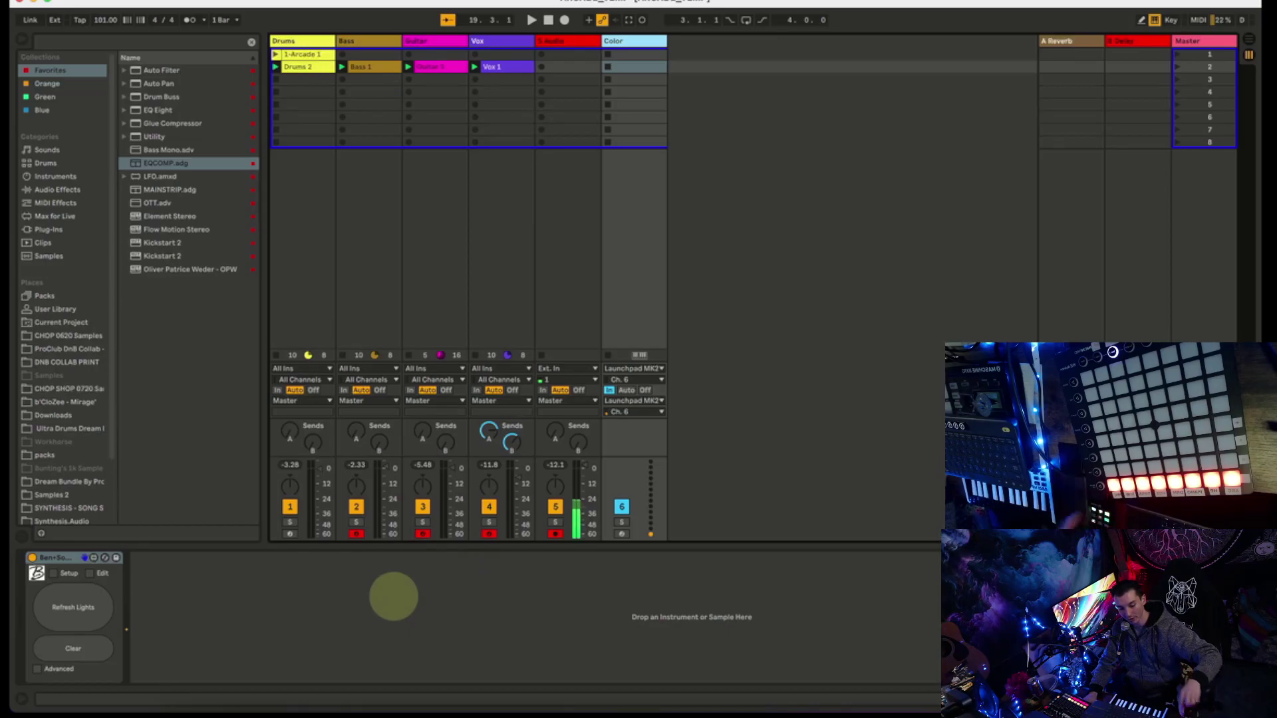
View the Bass track's Arcade with the Borrowed Phrase sampler and close its window.
click(301, 40)
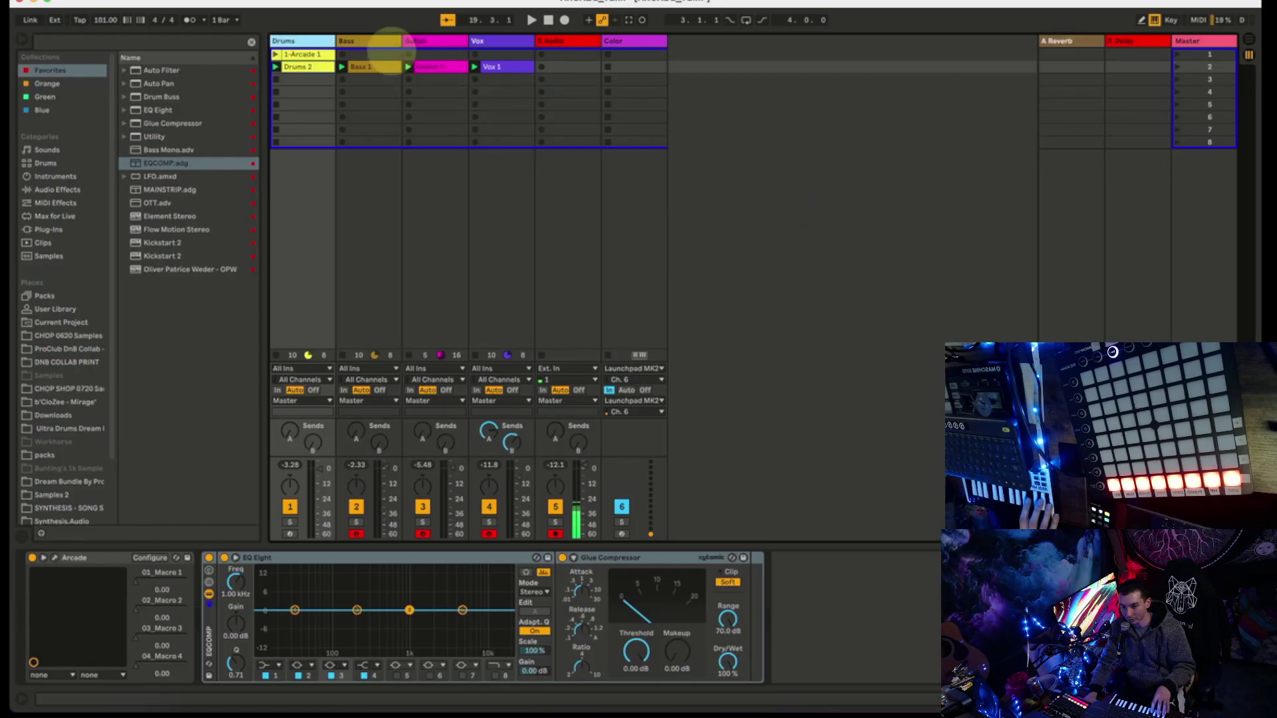
click(362, 42)
drag(588, 145, 443, 173)
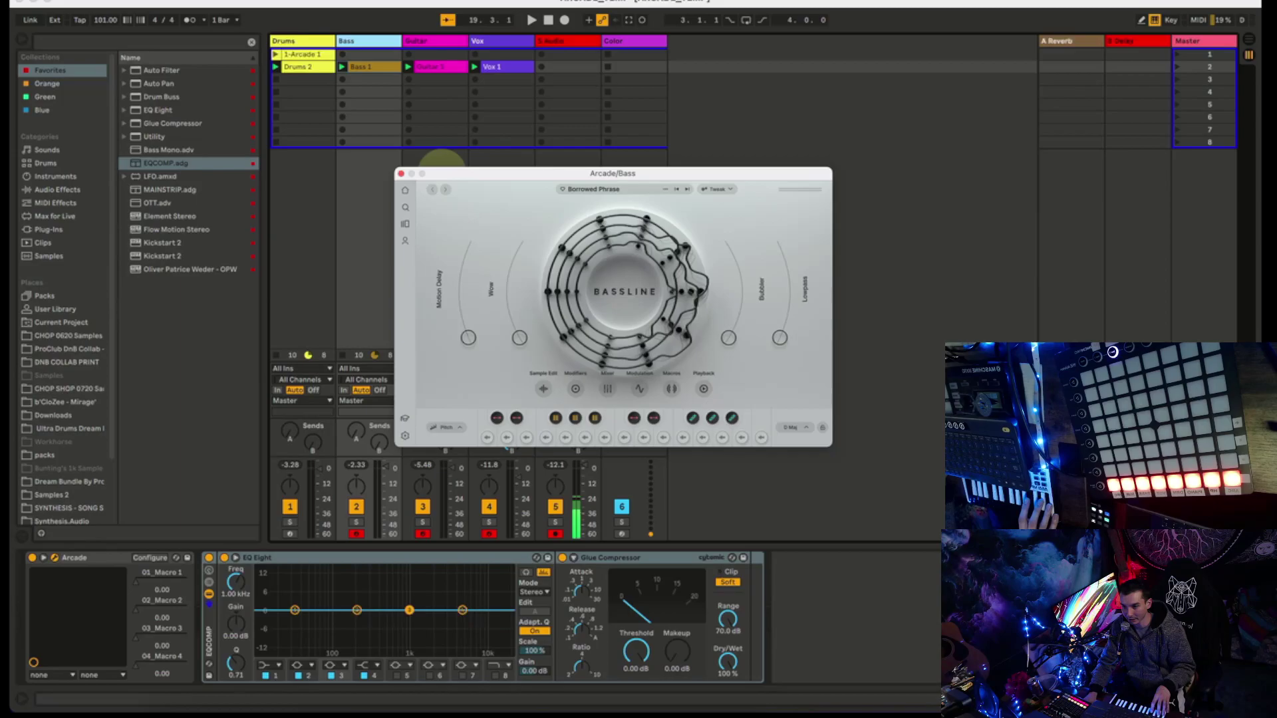
click(401, 174)
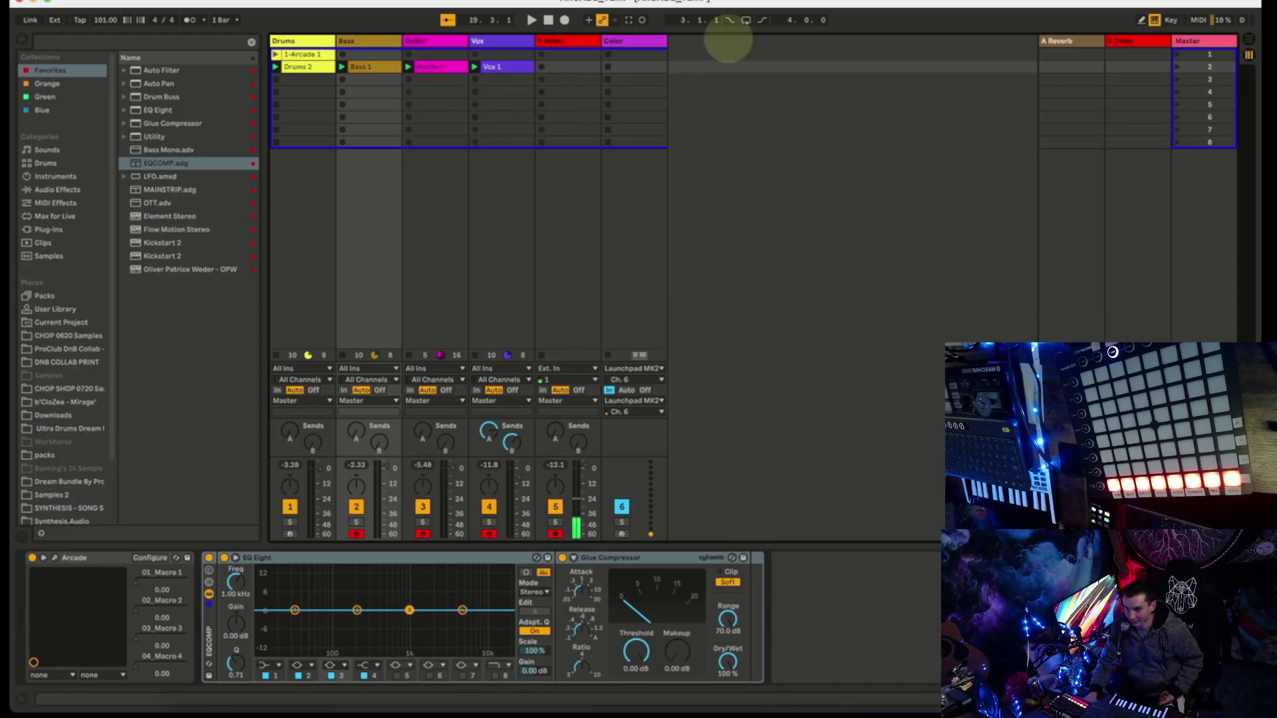
View the Audio track's effects and the Arcade instances on the Guitar and Vox tracks, closing the Vox window.
click(554, 41)
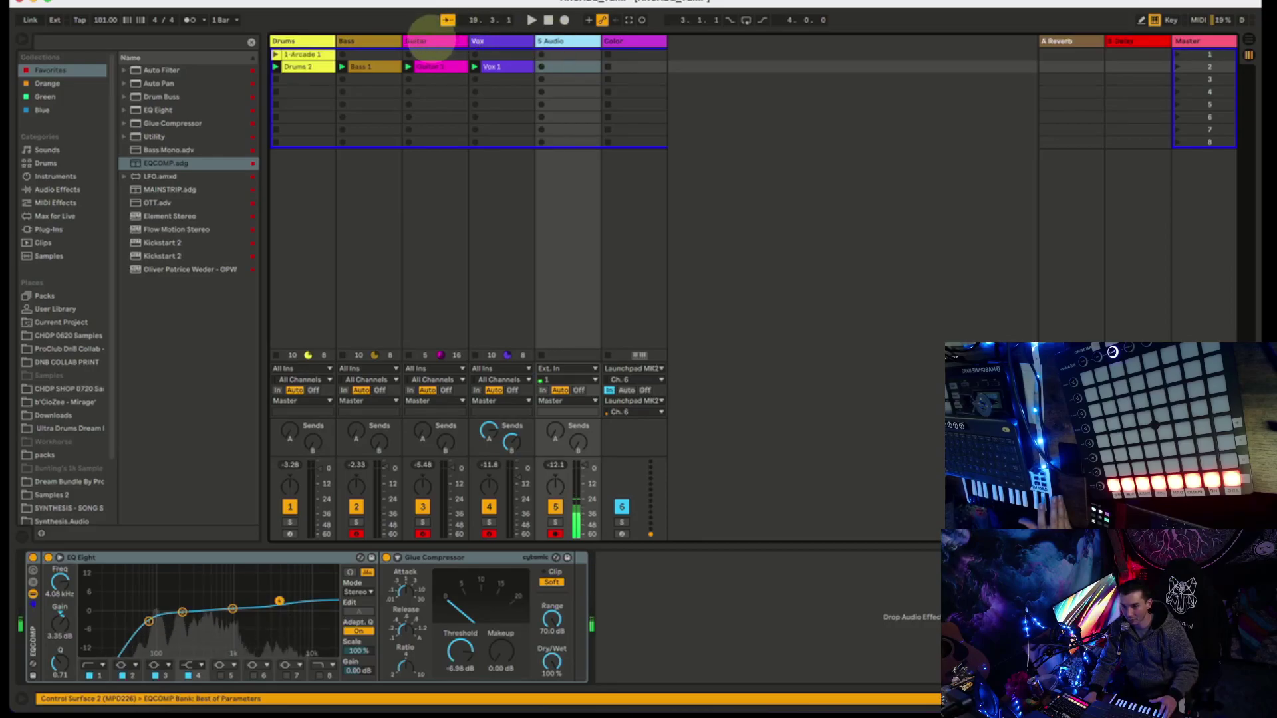
click(303, 41)
click(369, 41)
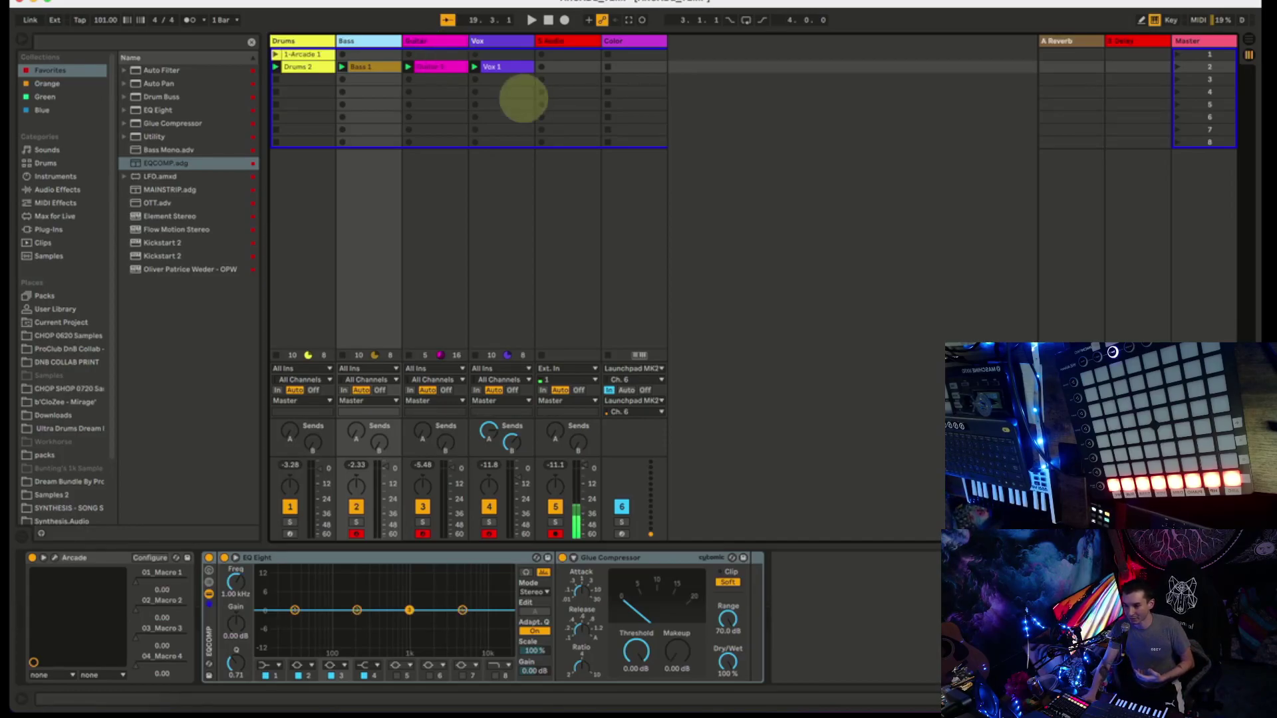
click(425, 40)
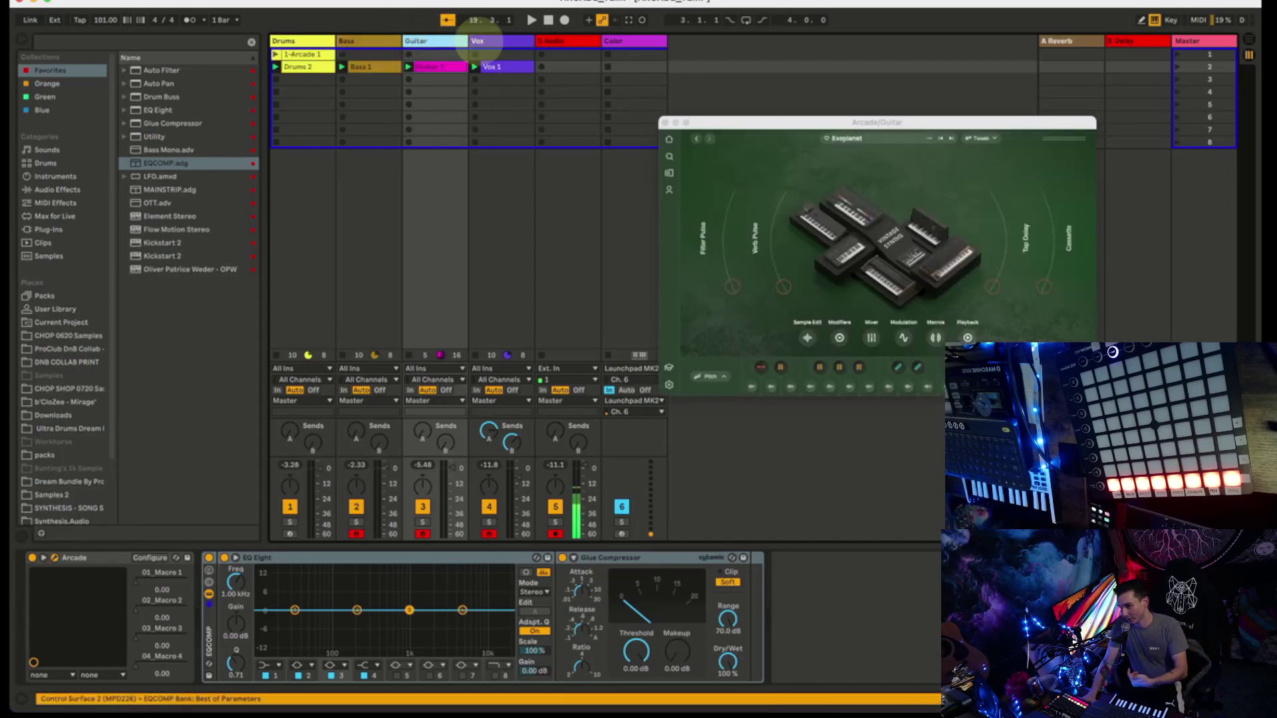
click(495, 41)
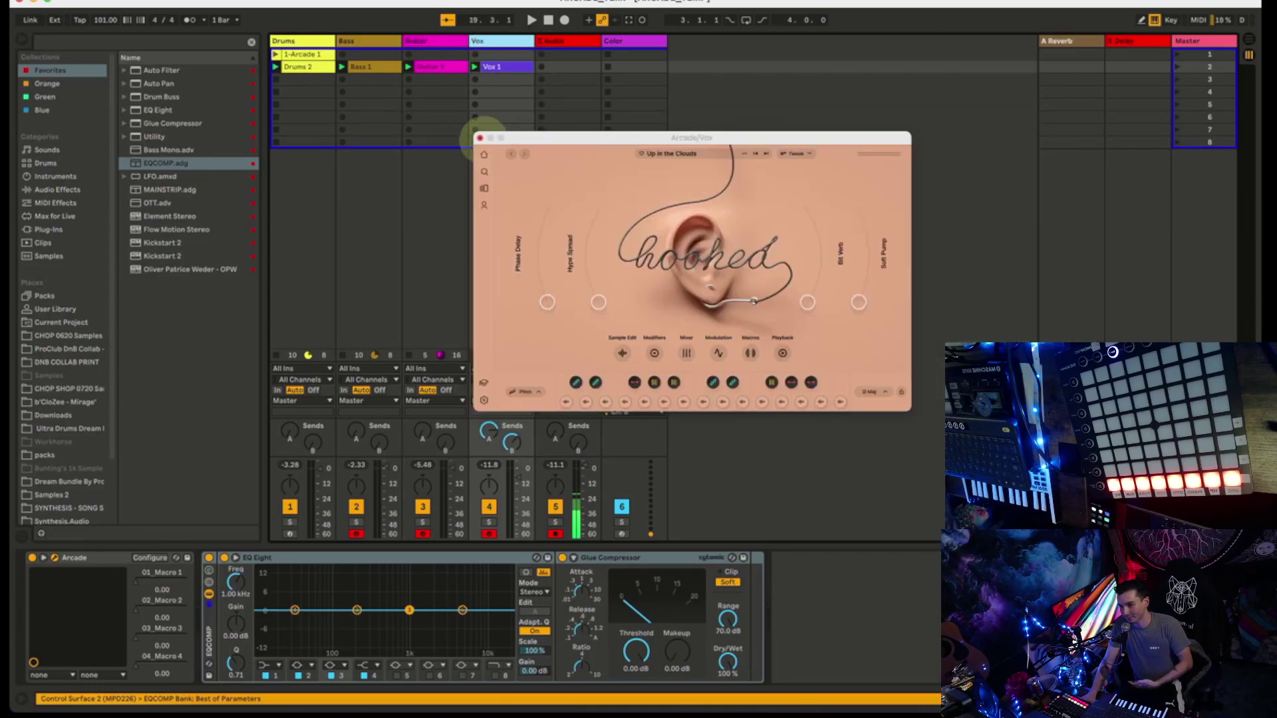
click(480, 138)
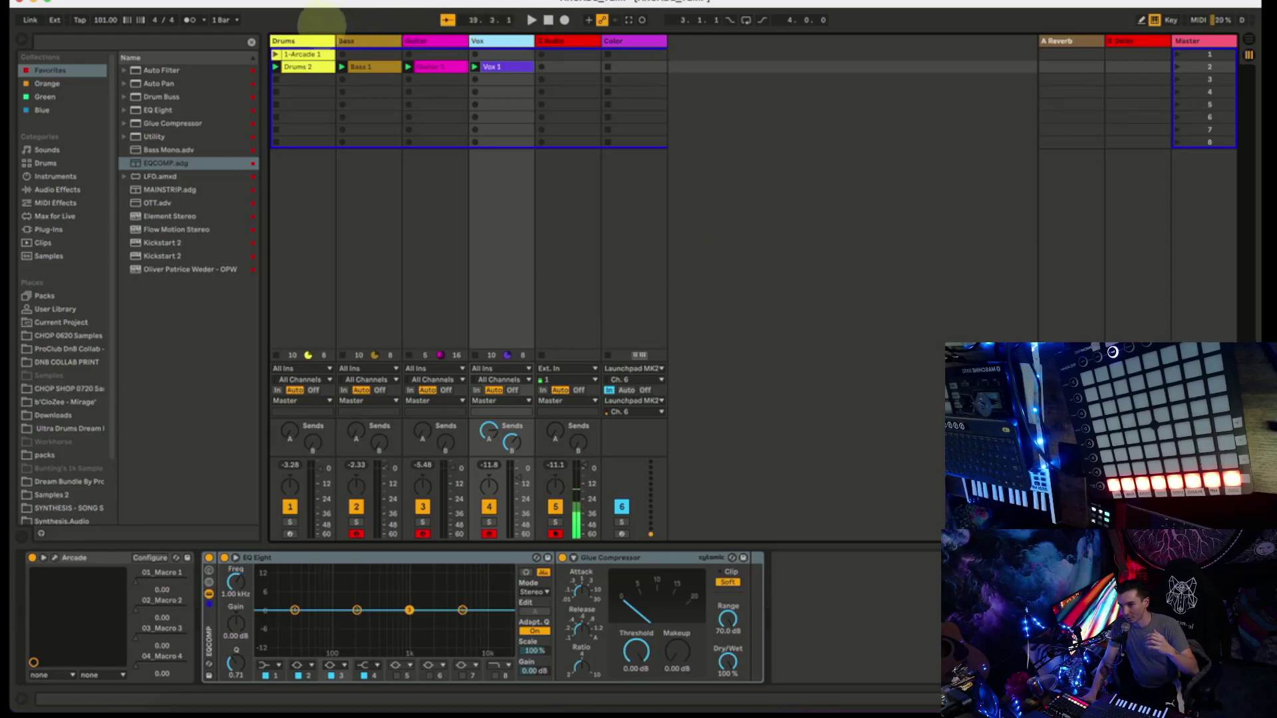
click(309, 40)
click(356, 40)
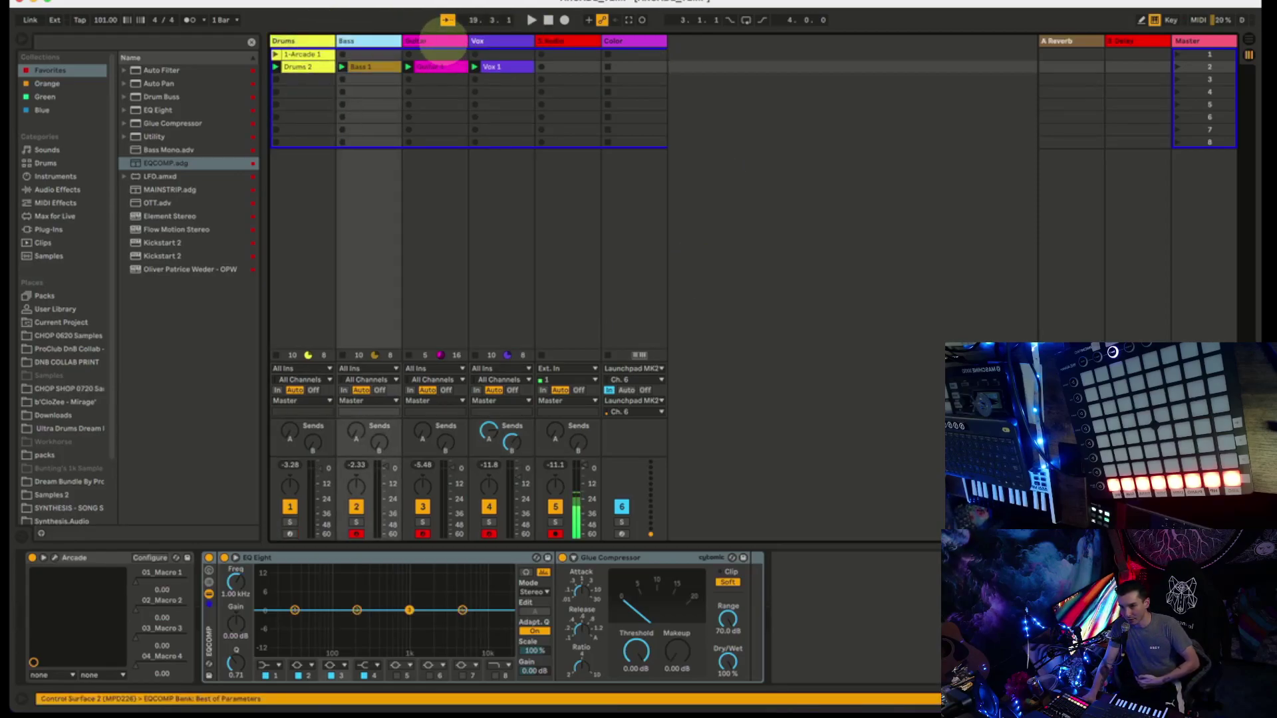
click(435, 40)
click(307, 40)
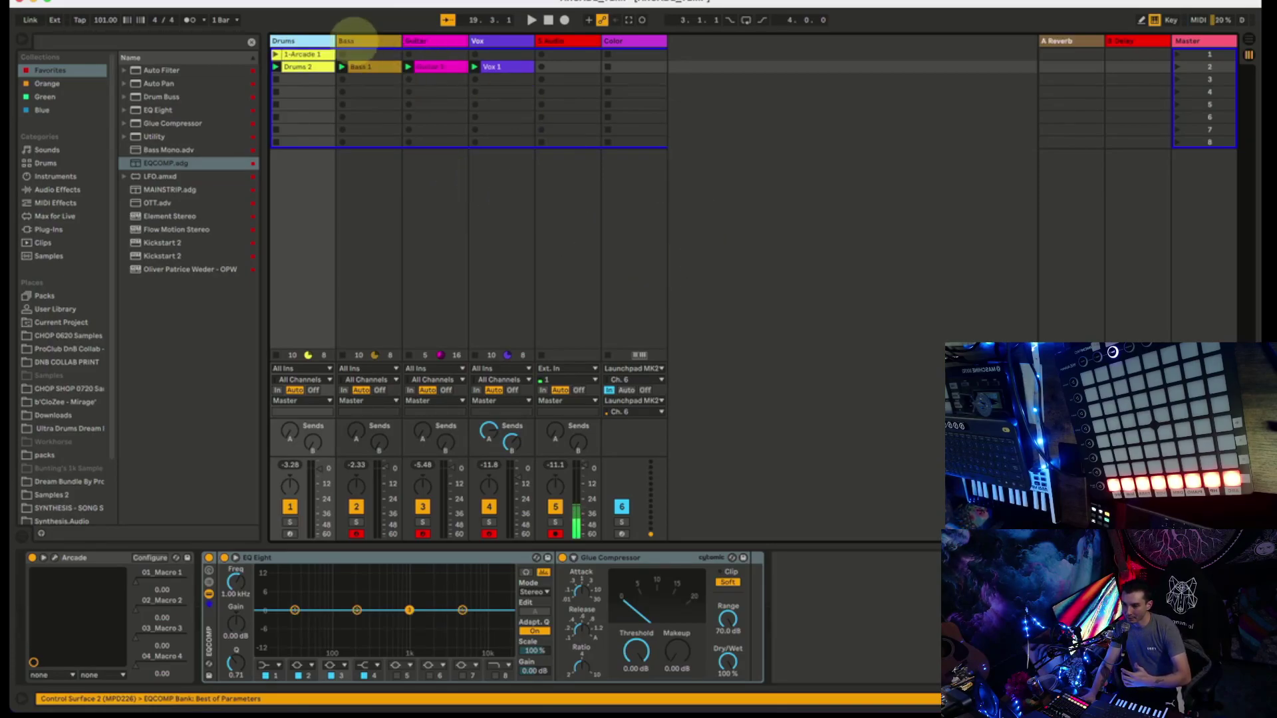
click(357, 41)
click(311, 40)
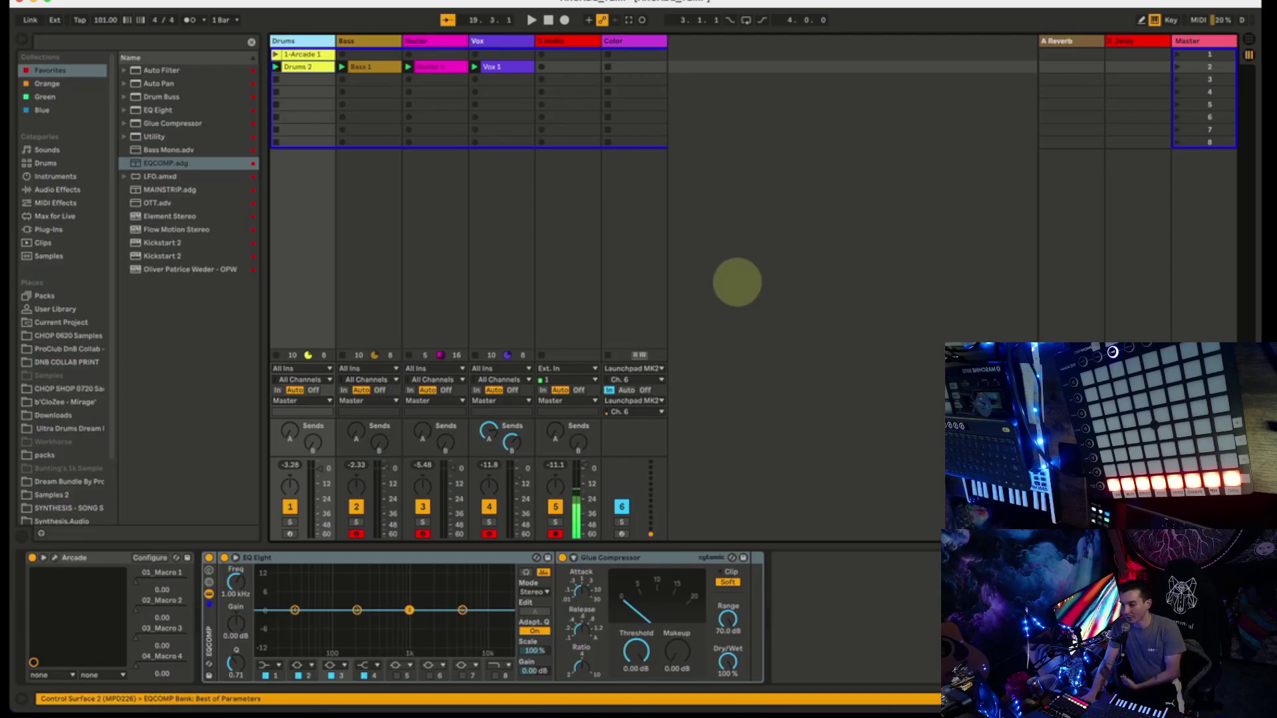
click(370, 42)
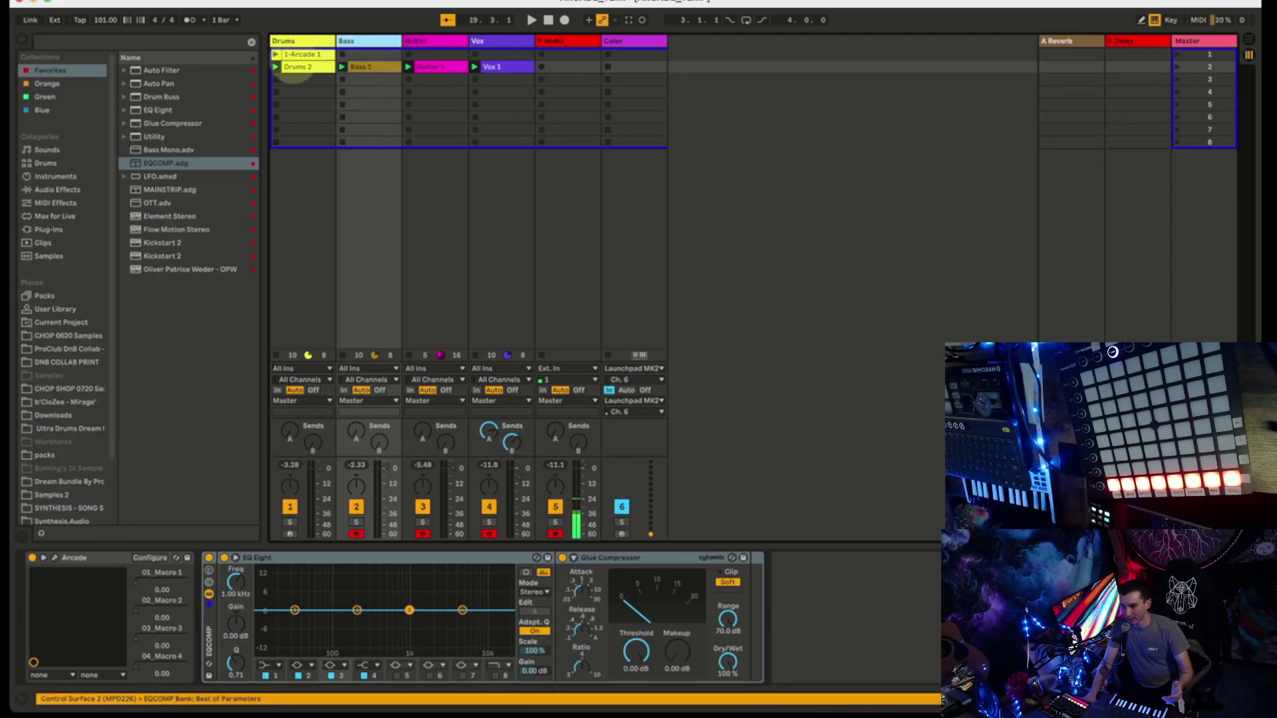
click(299, 75)
click(365, 65)
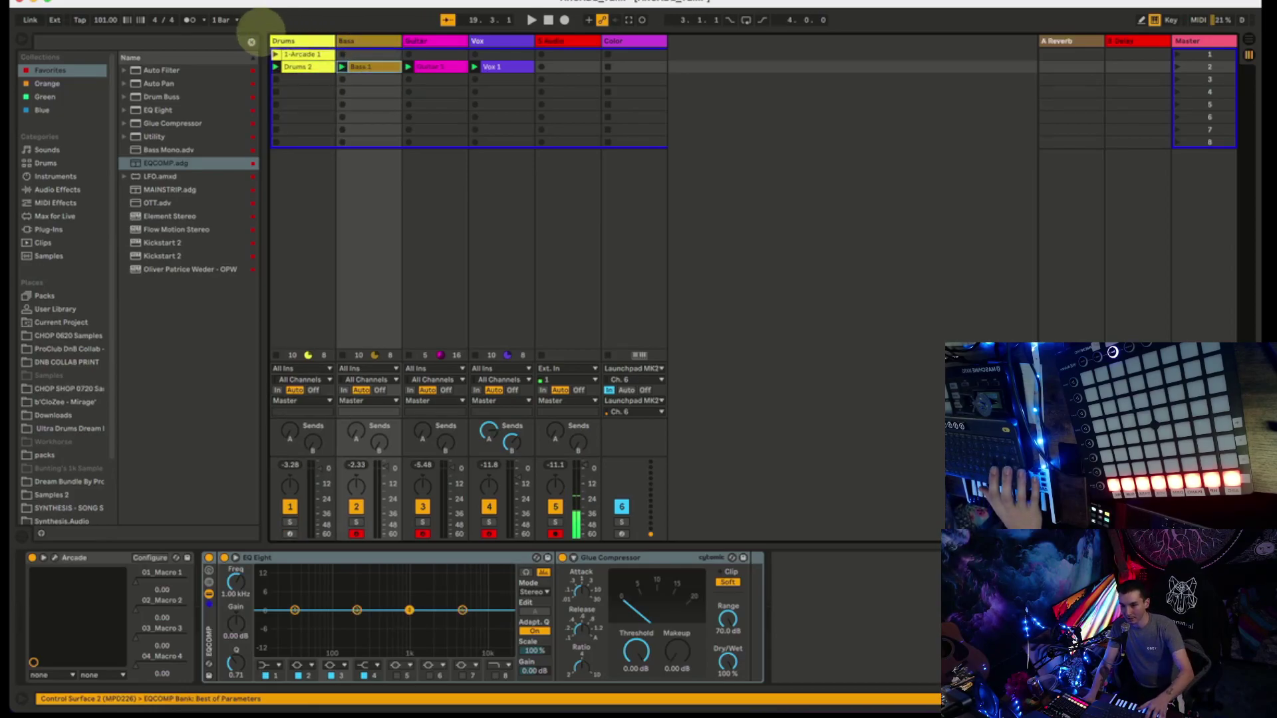
Play the second-slot clips, solo the Drums and Bass tracks in turn, clear the solo and stop playback.
click(310, 79)
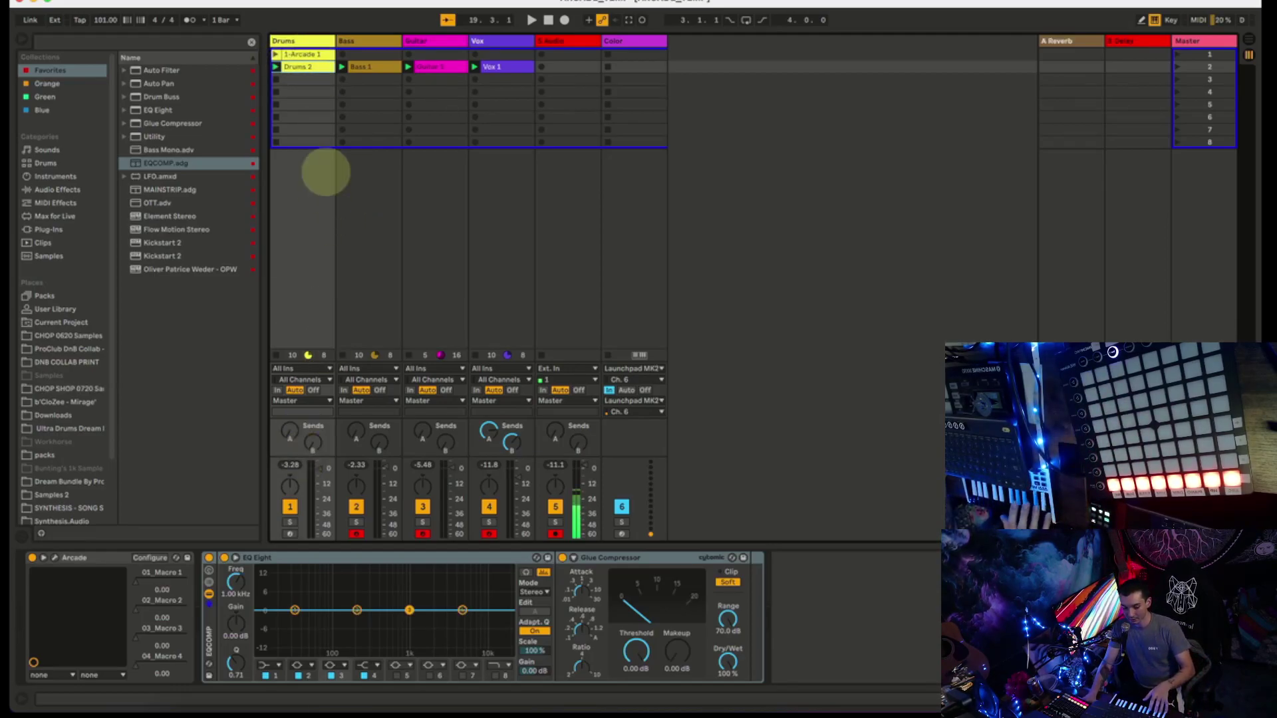
key(space)
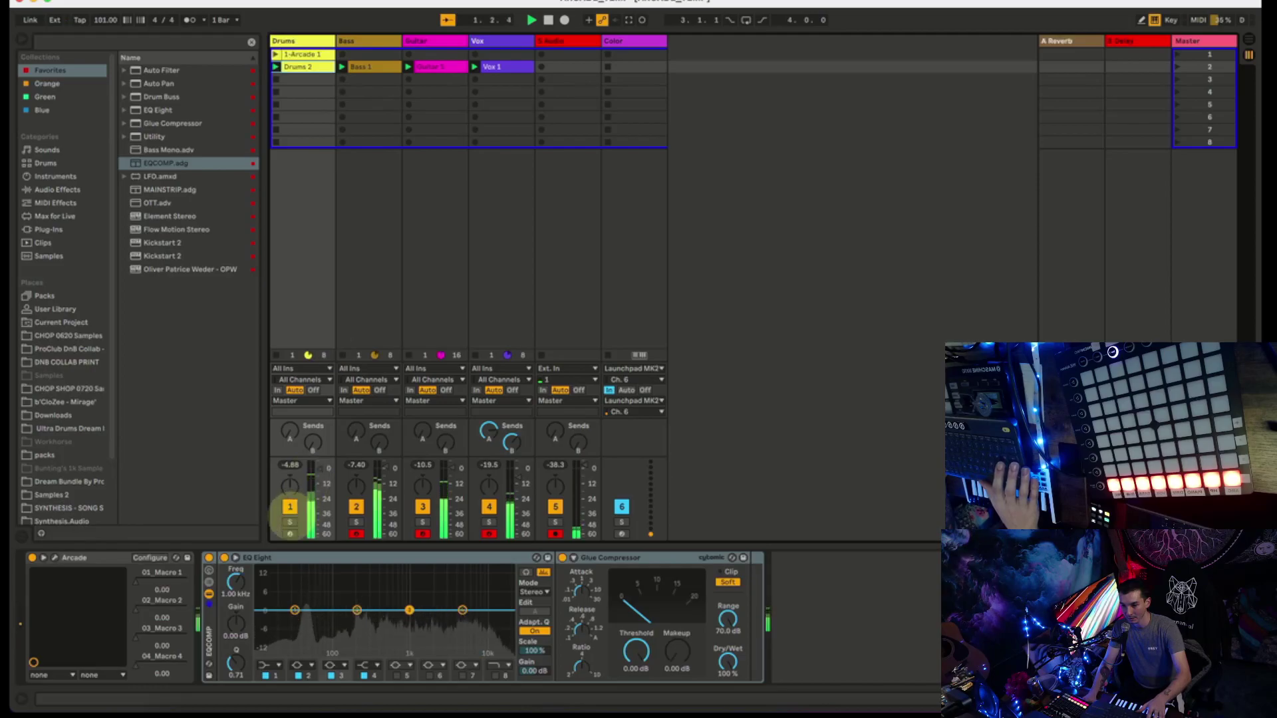
click(290, 522)
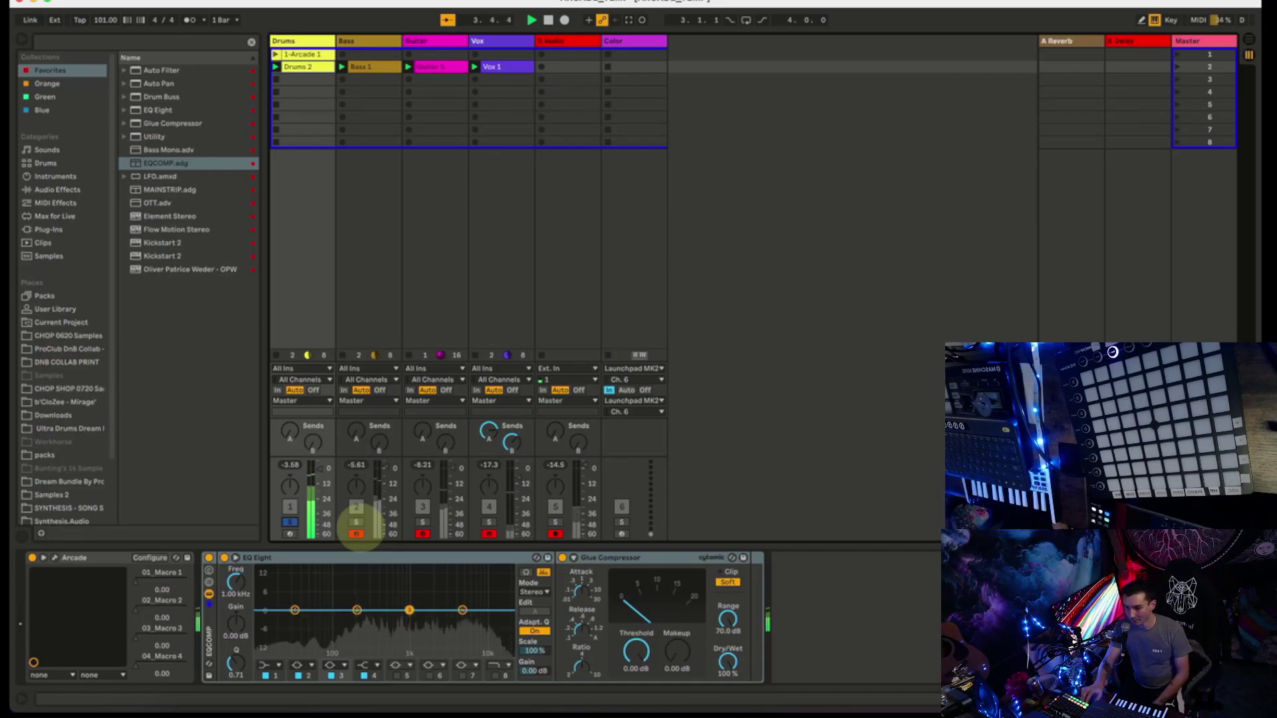
click(356, 523)
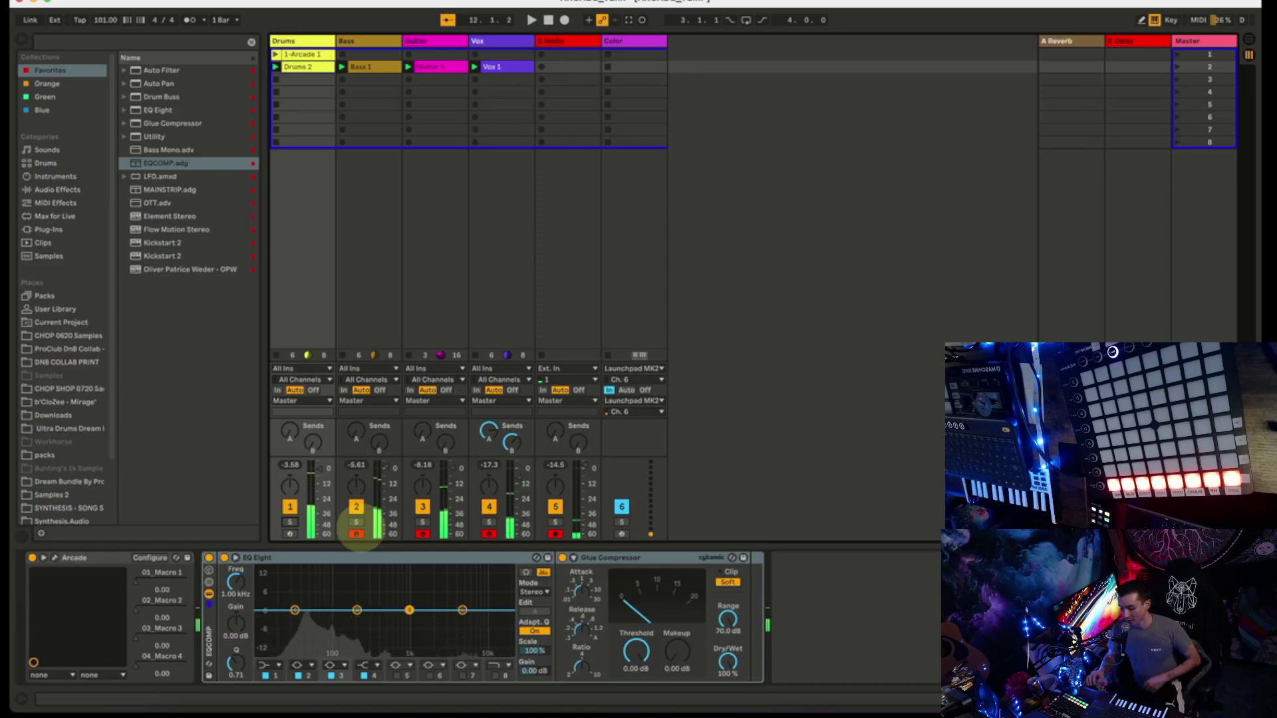
key(space)
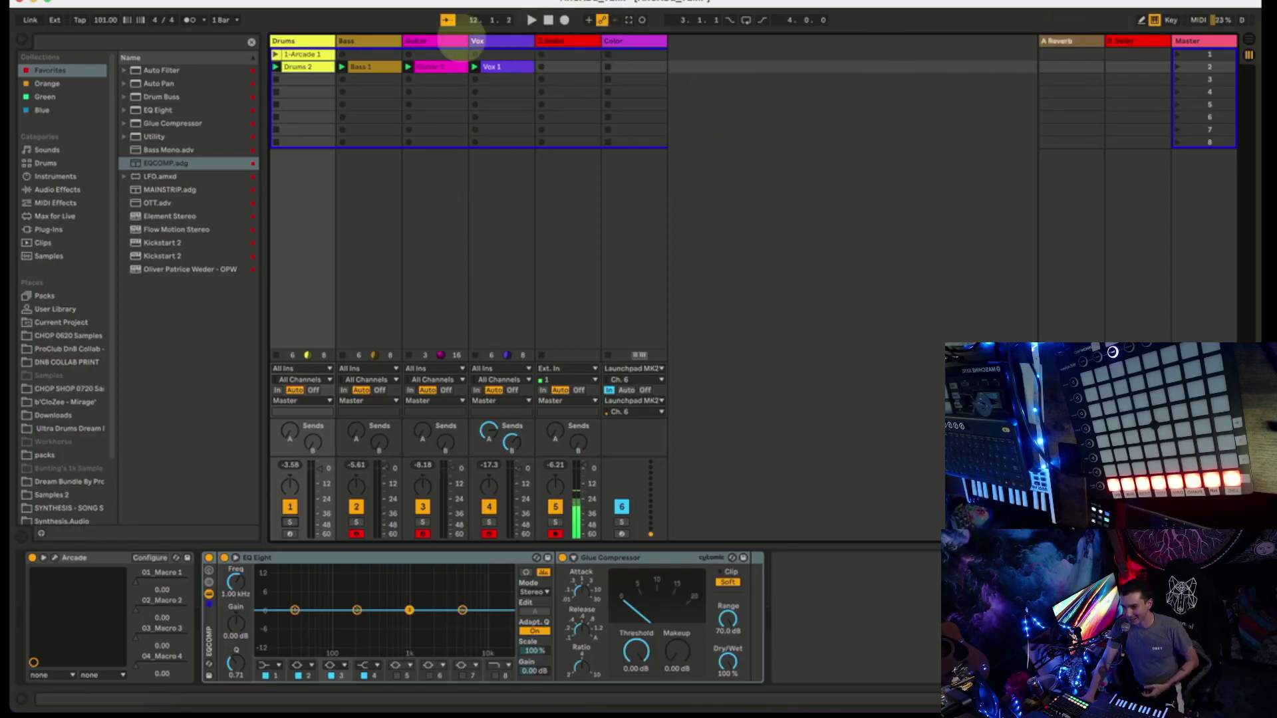
Browse the Vintage Synths line in the Guitar track's Arcade and return to the Vox track.
click(366, 42)
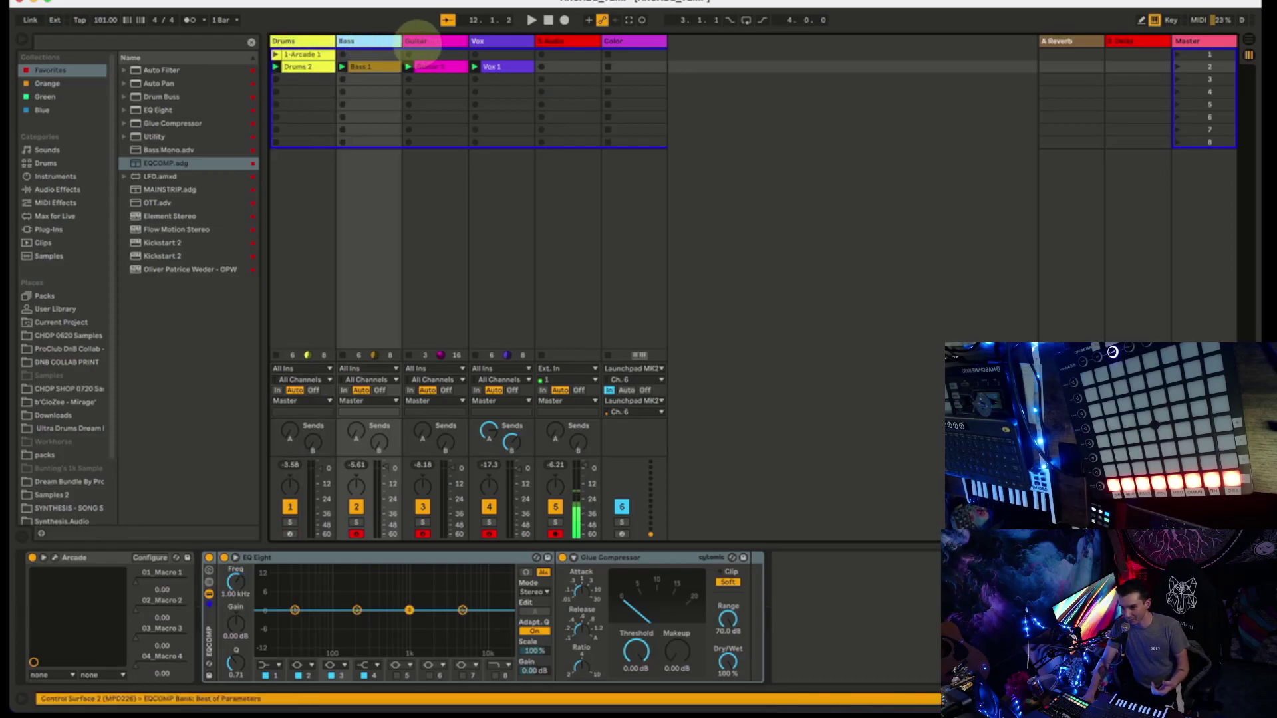
click(509, 41)
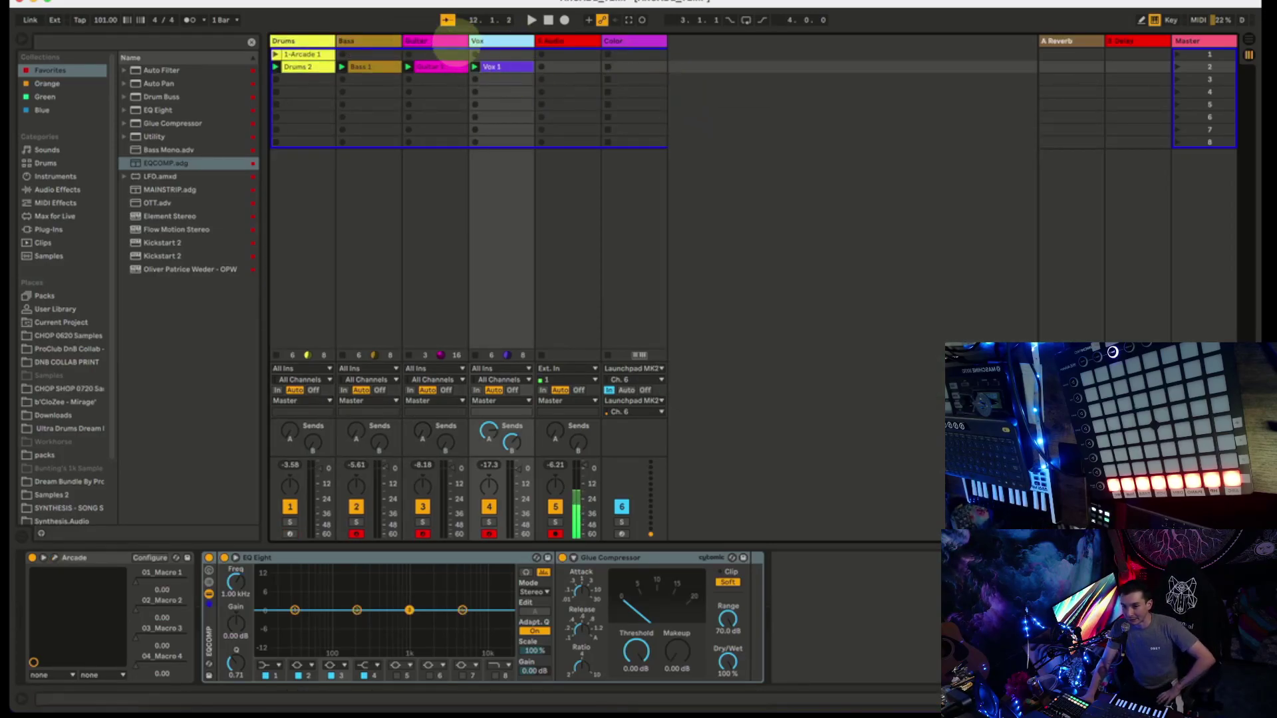
click(436, 41)
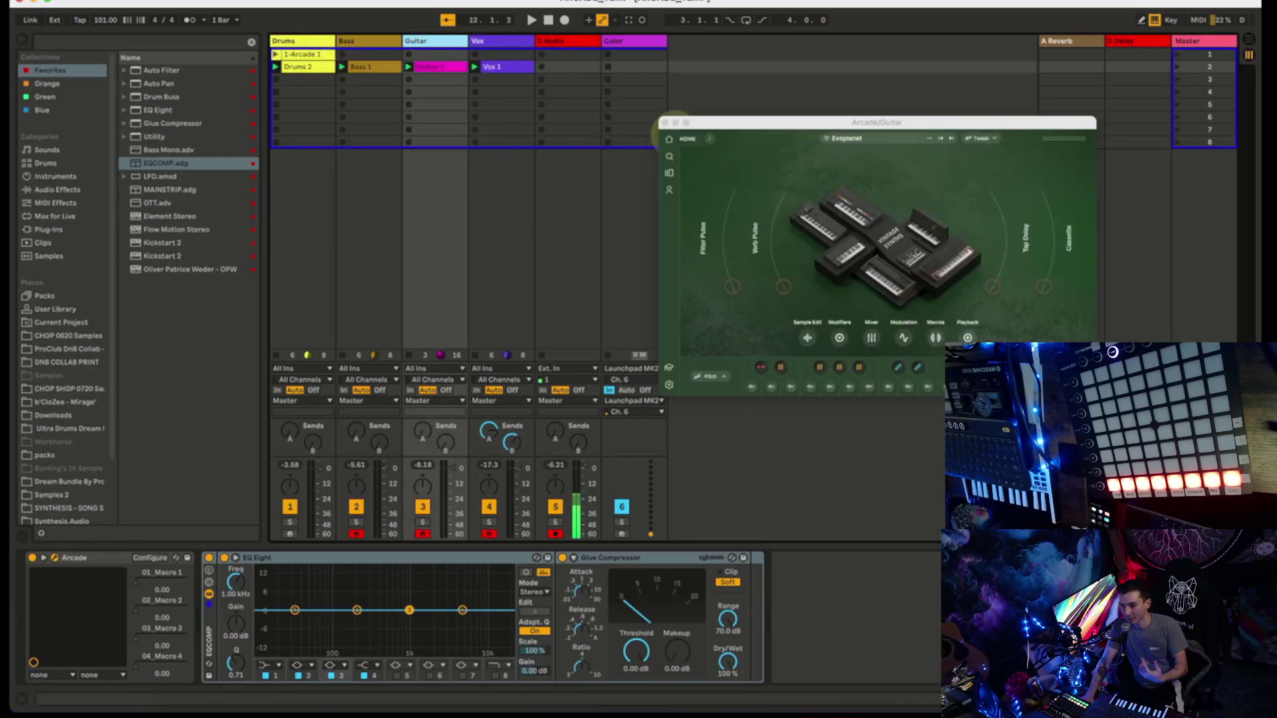
click(664, 172)
click(669, 172)
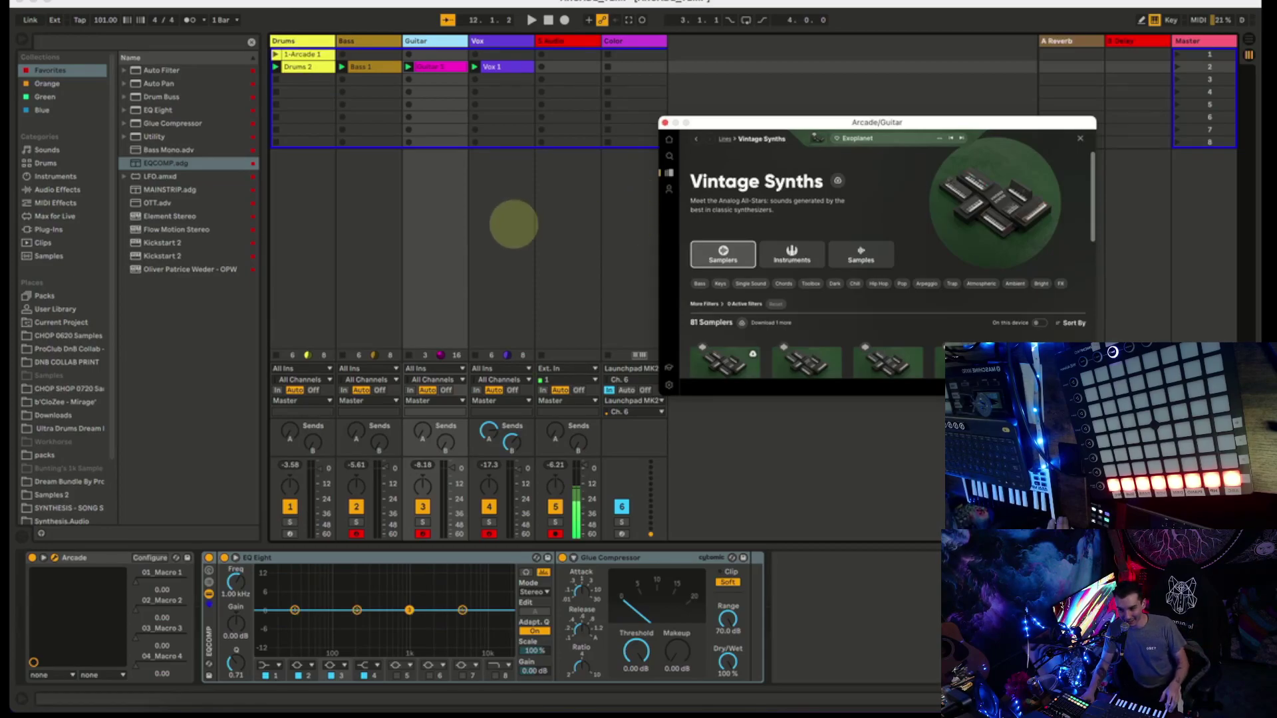
click(513, 221)
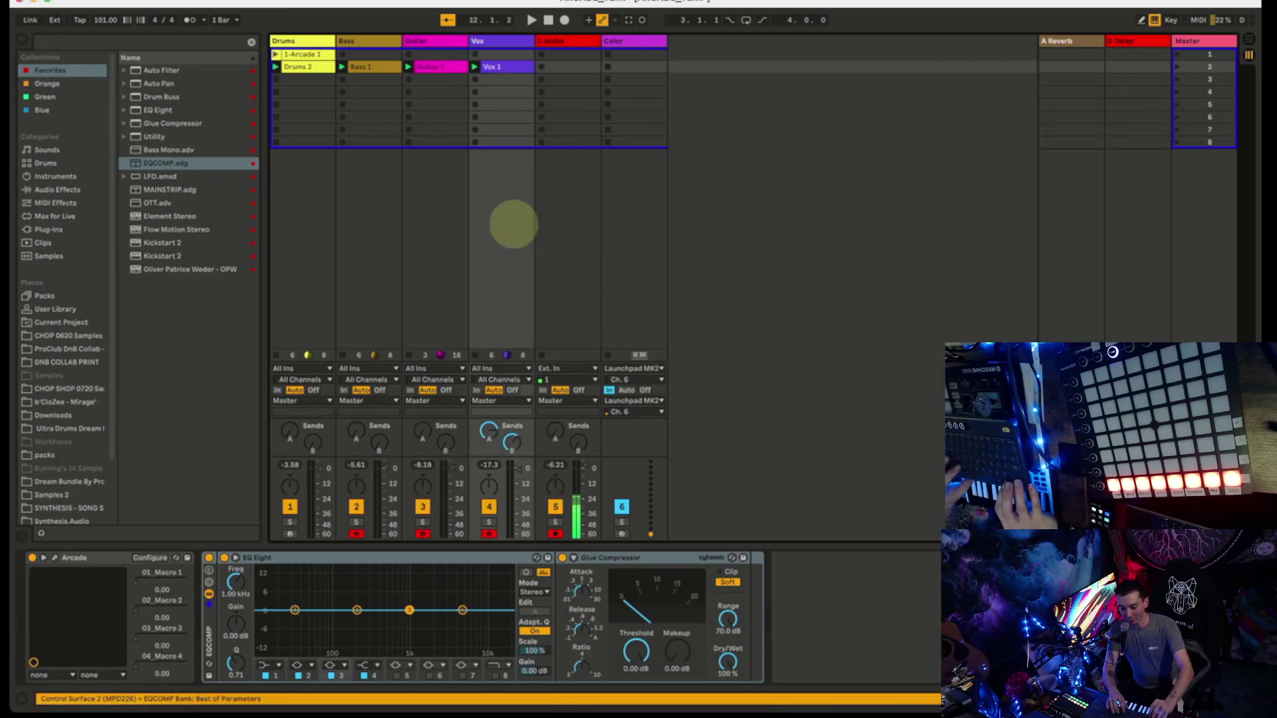
Review the MIDI mappings of the four Arcade macros on the Drums, Bass, Guitar and Vox tracks.
key(super+m)
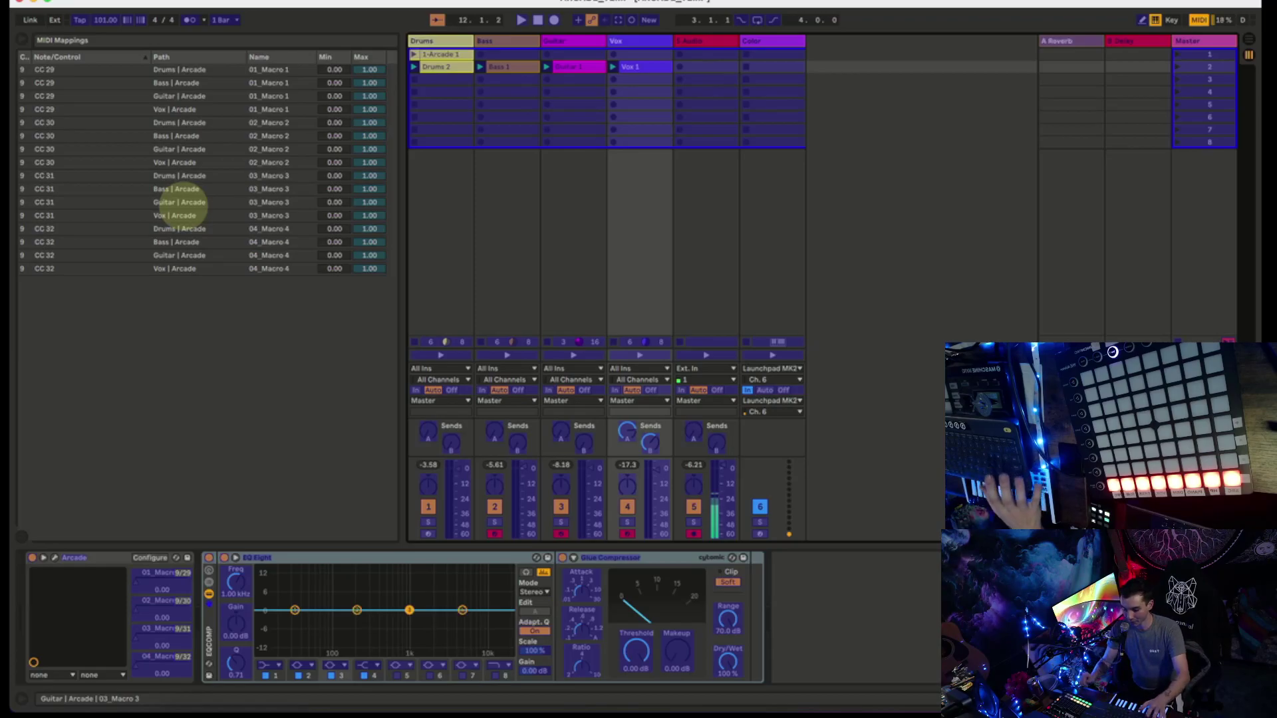
key(super+m)
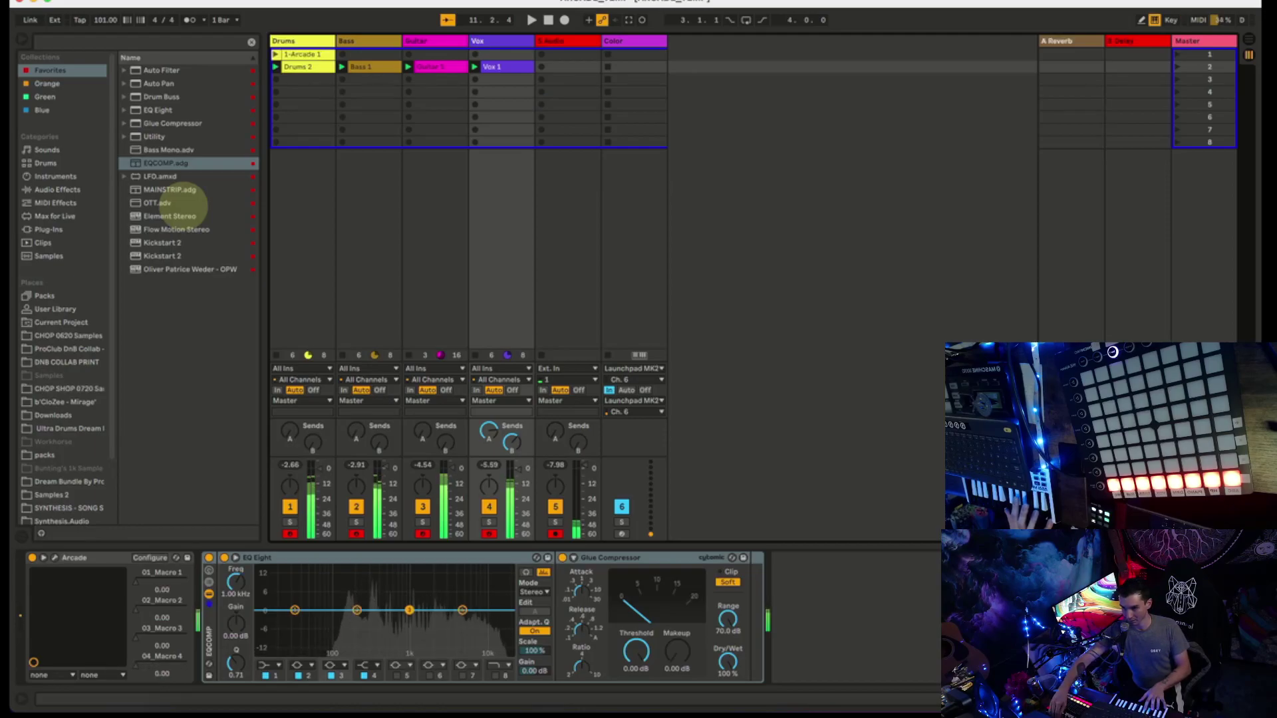
Stop the performance playback and select the second clip slot of the Audio track.
key(space)
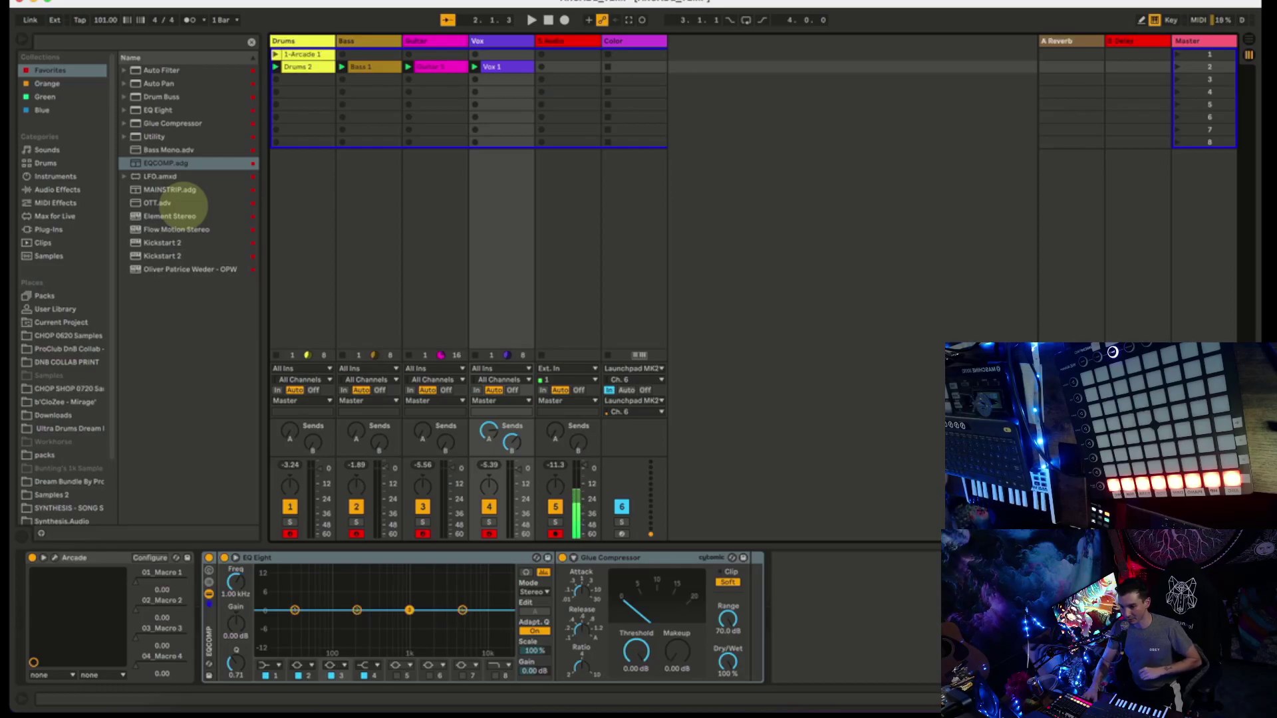
key(Right)
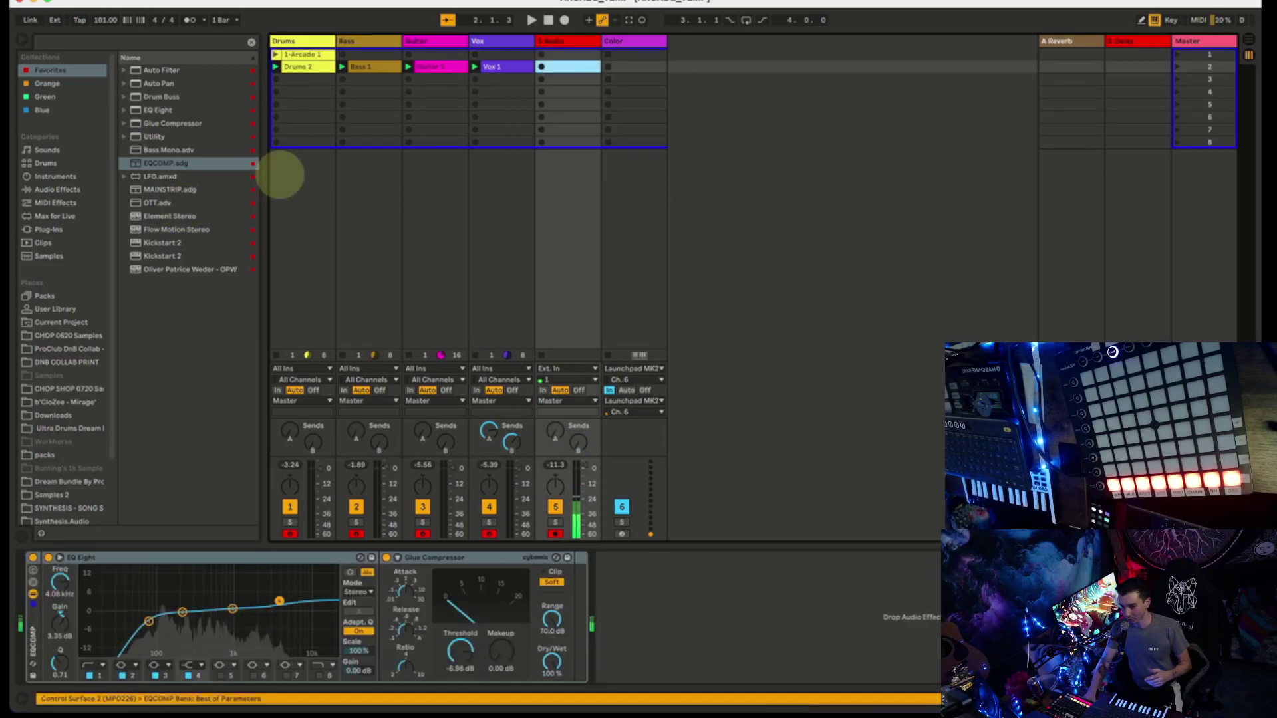